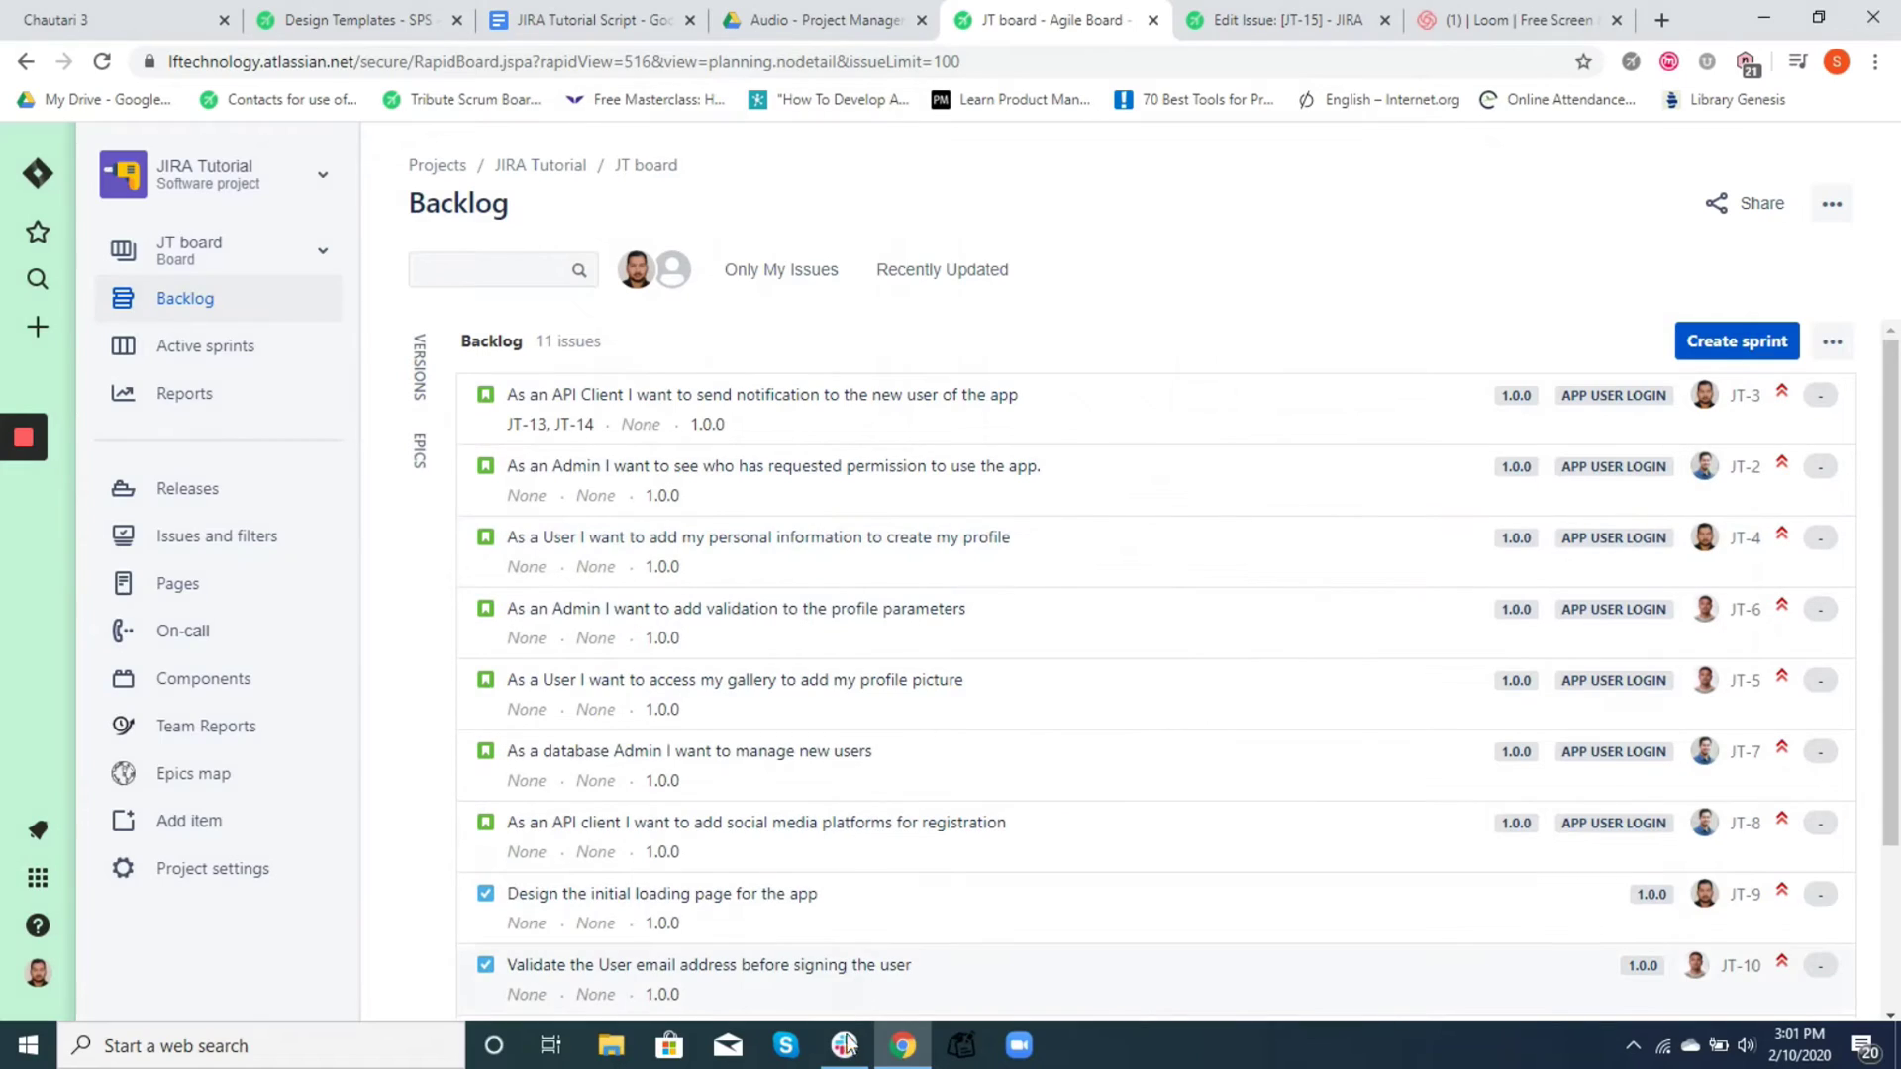
Select backlog issues JT-4 through JT-12 and drag them toward JT Sprint 1
{"action": "key", "text": "c"}
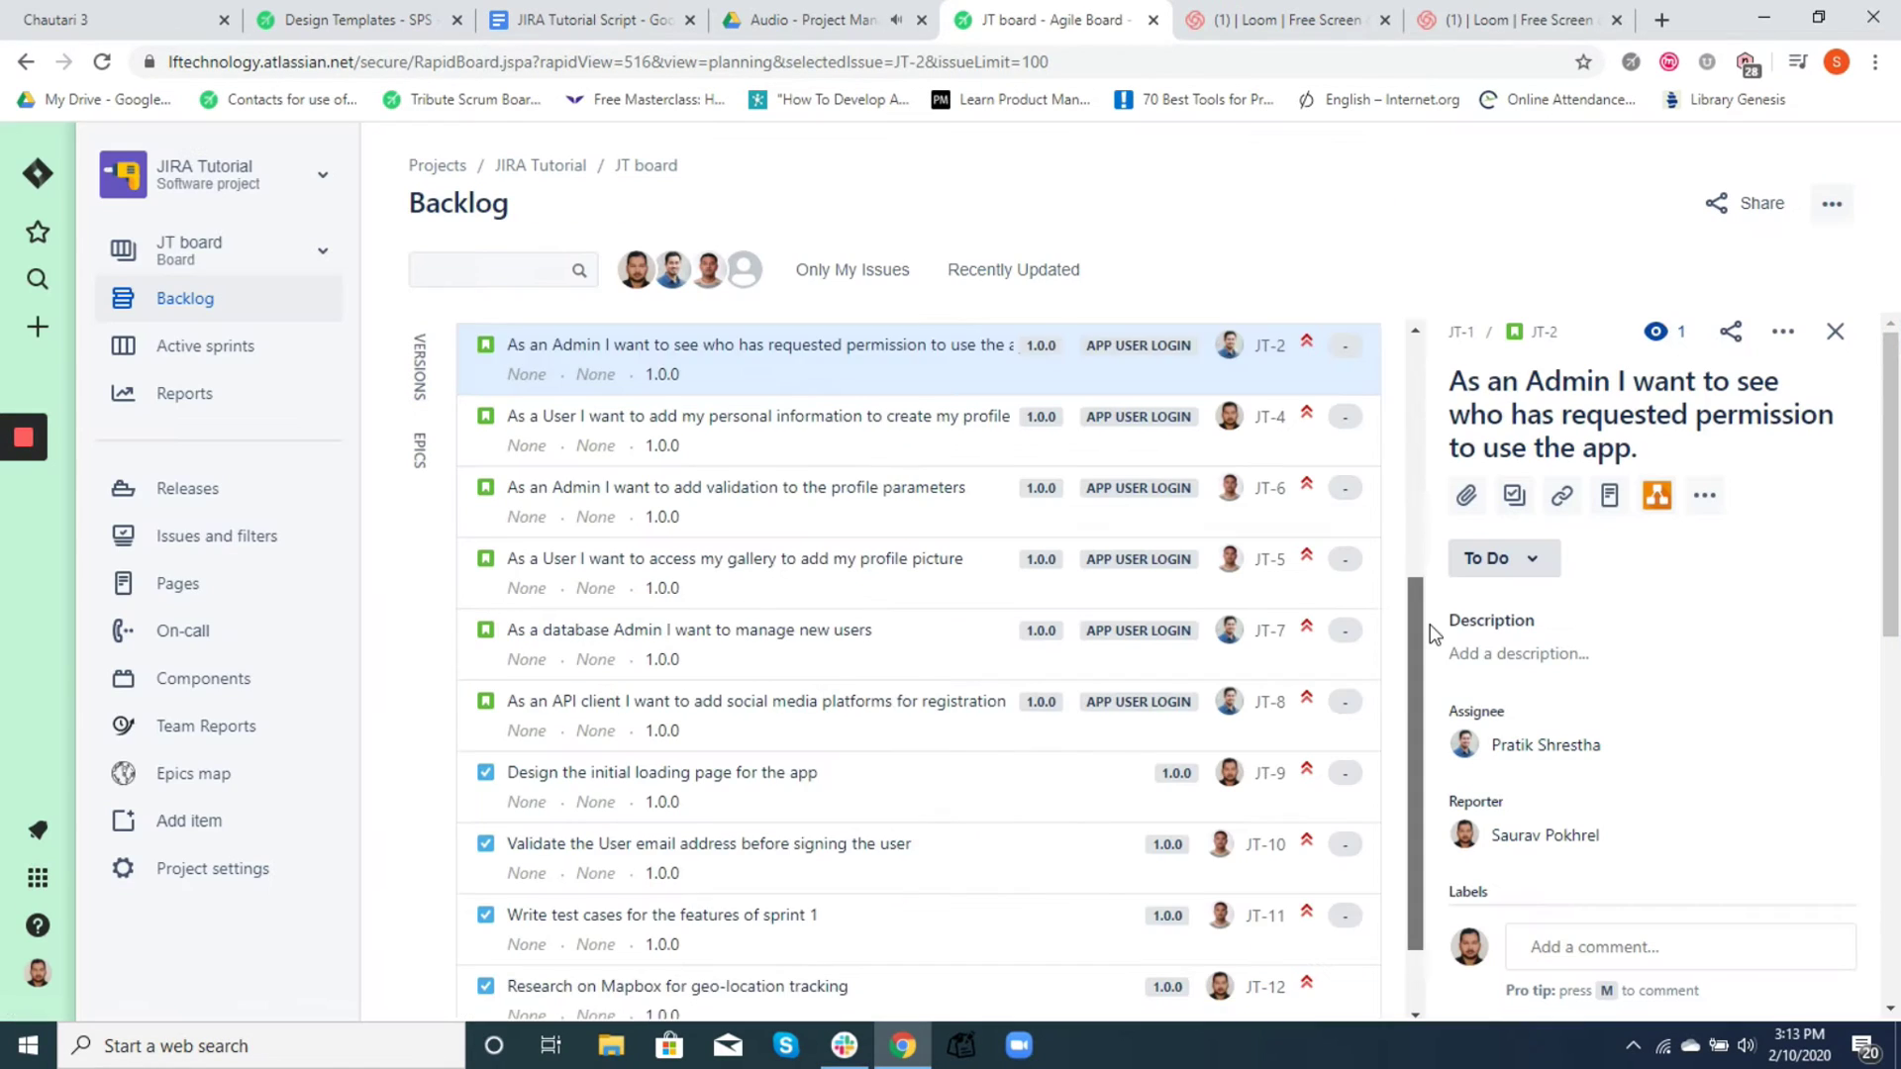
{"action": "left_click_drag", "start_coordinate": [1429, 624], "coordinate": [1430, 659]}
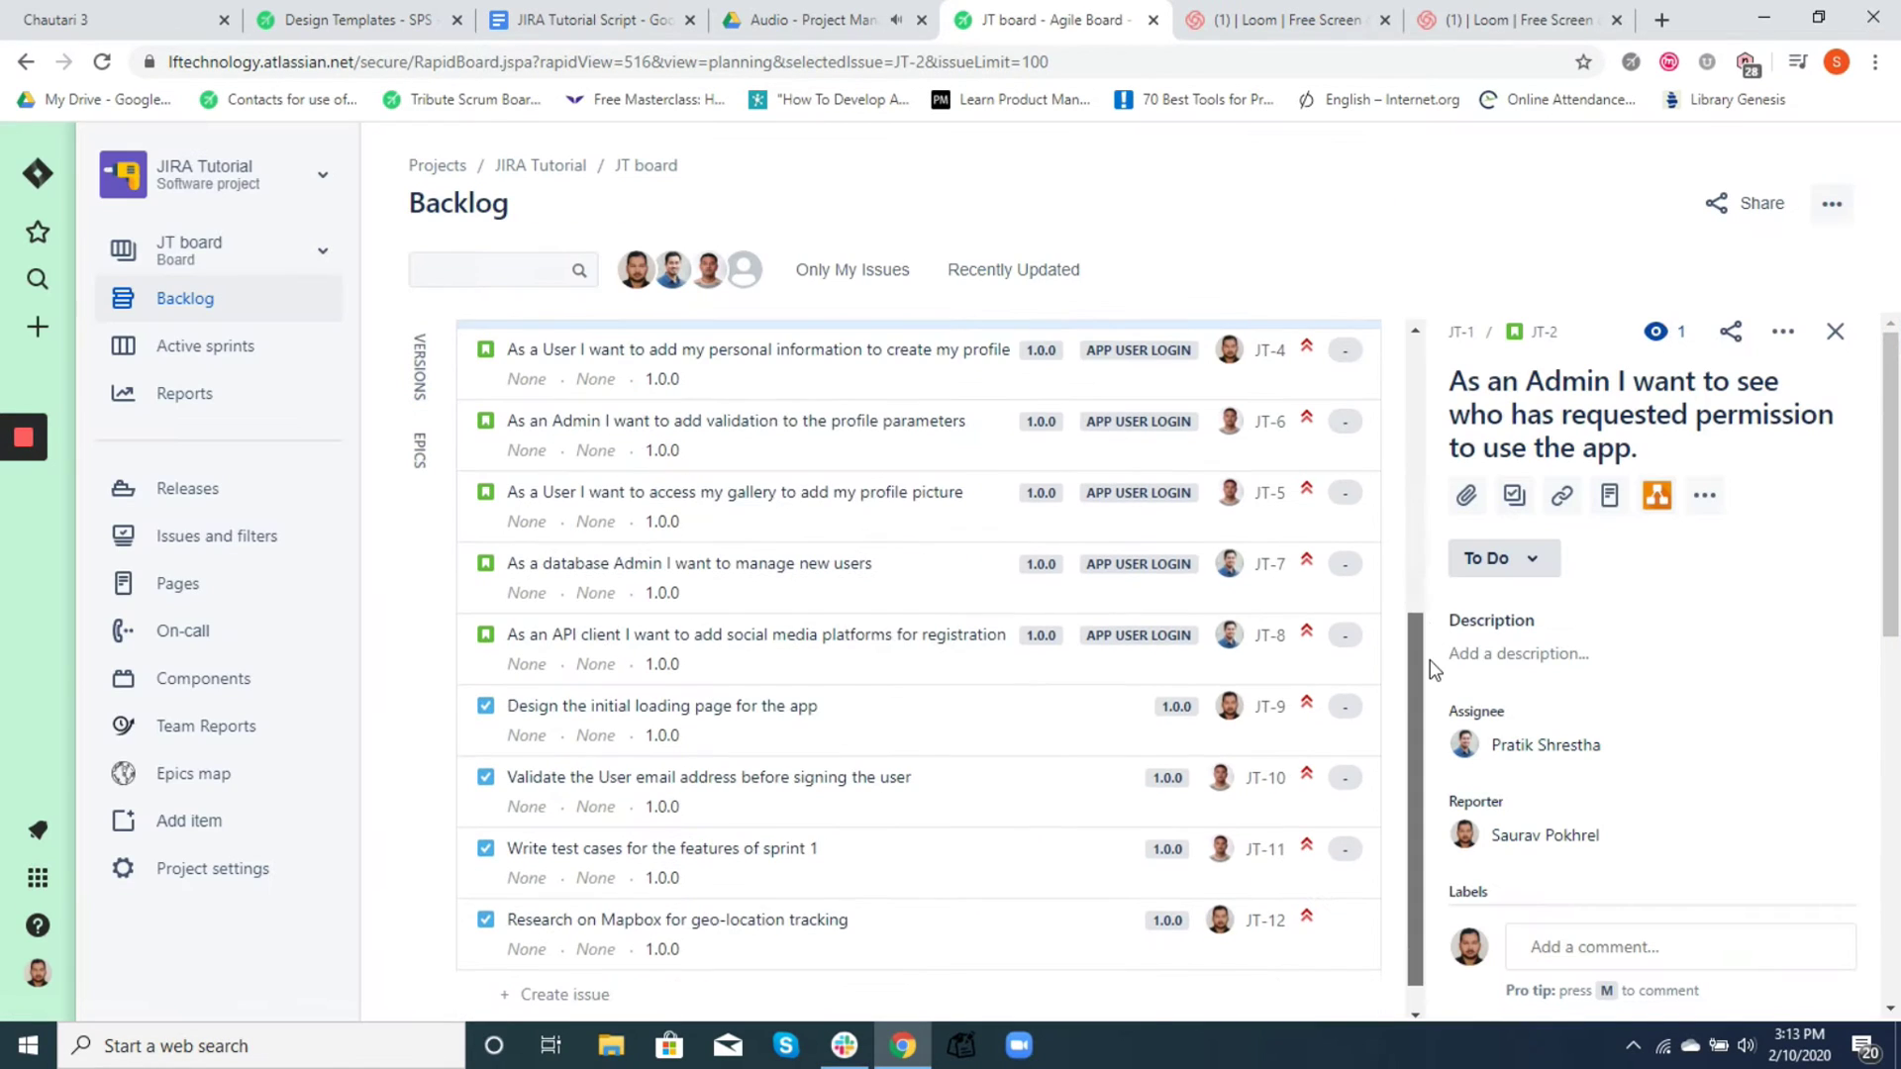
{"action": "left_click", "coordinate": [693, 904], "text": "shift"}
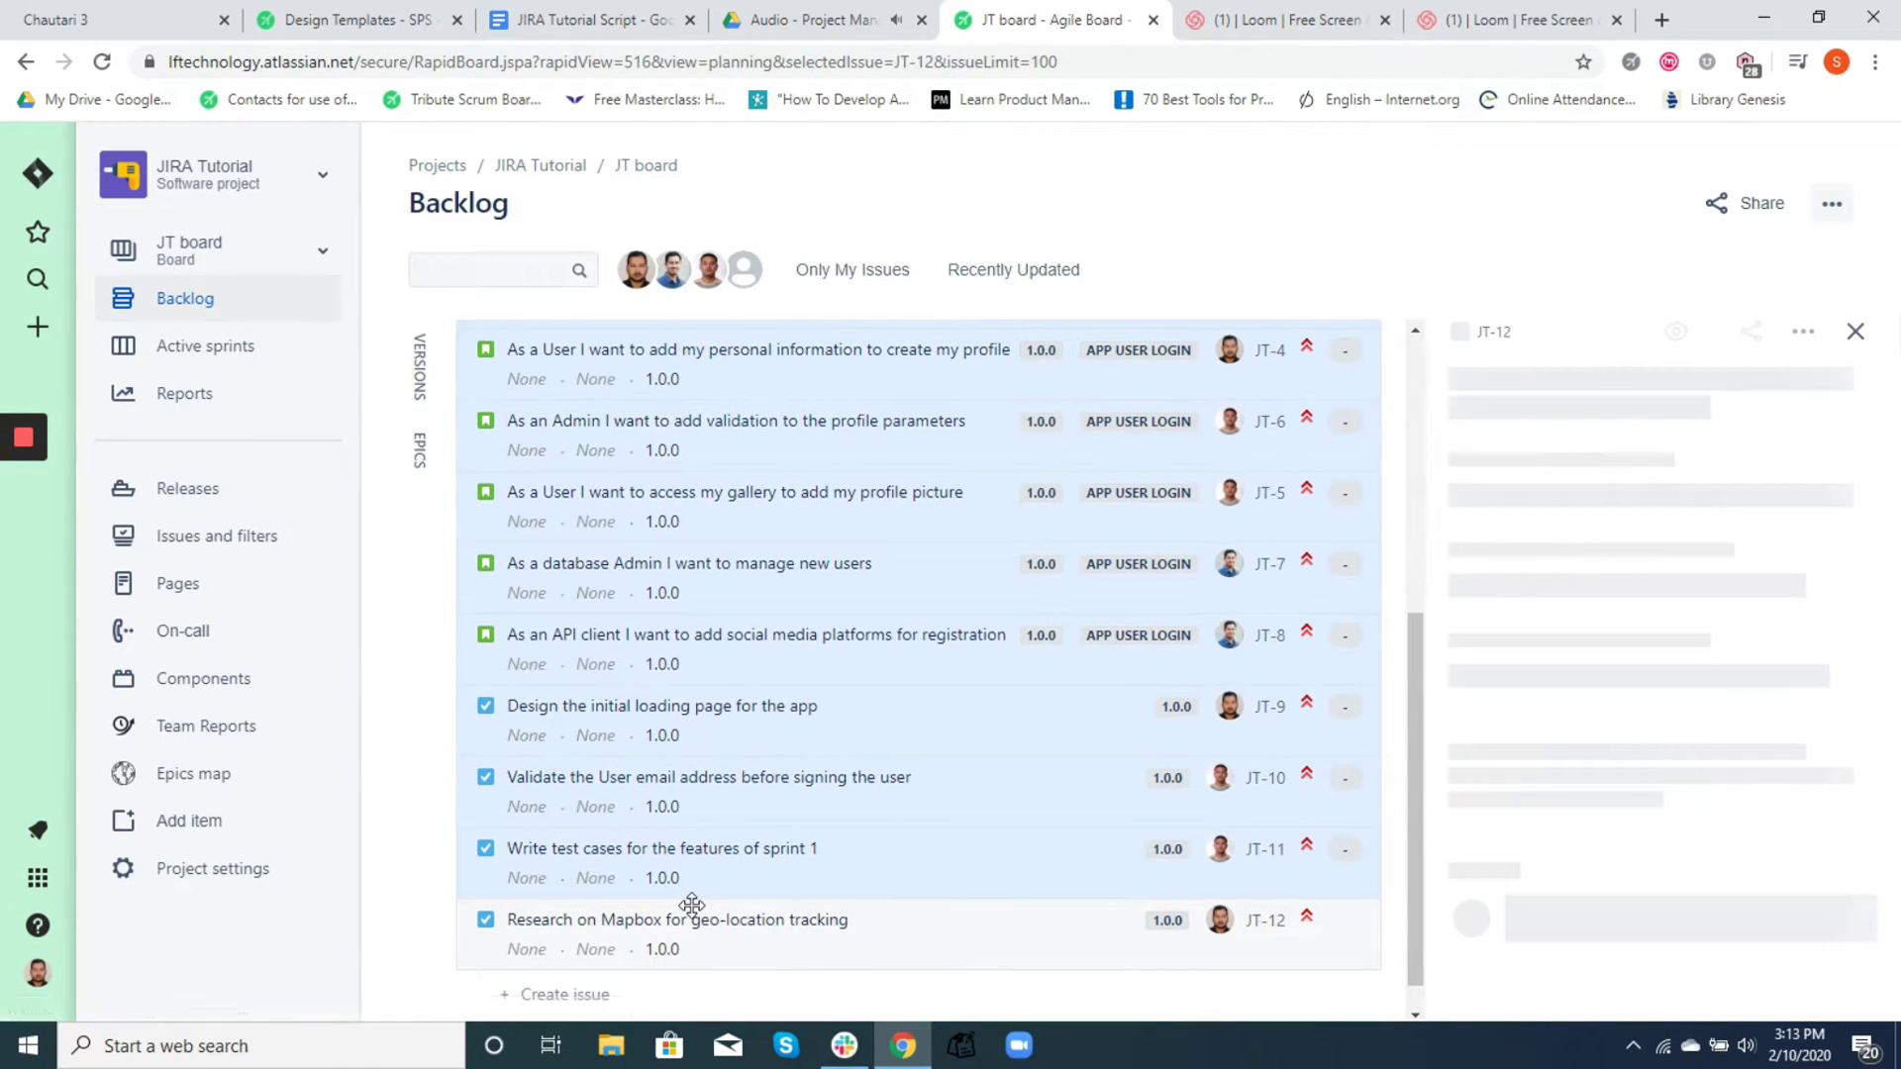
{"action": "left_click_drag", "start_coordinate": [692, 905], "coordinate": [772, 230]}
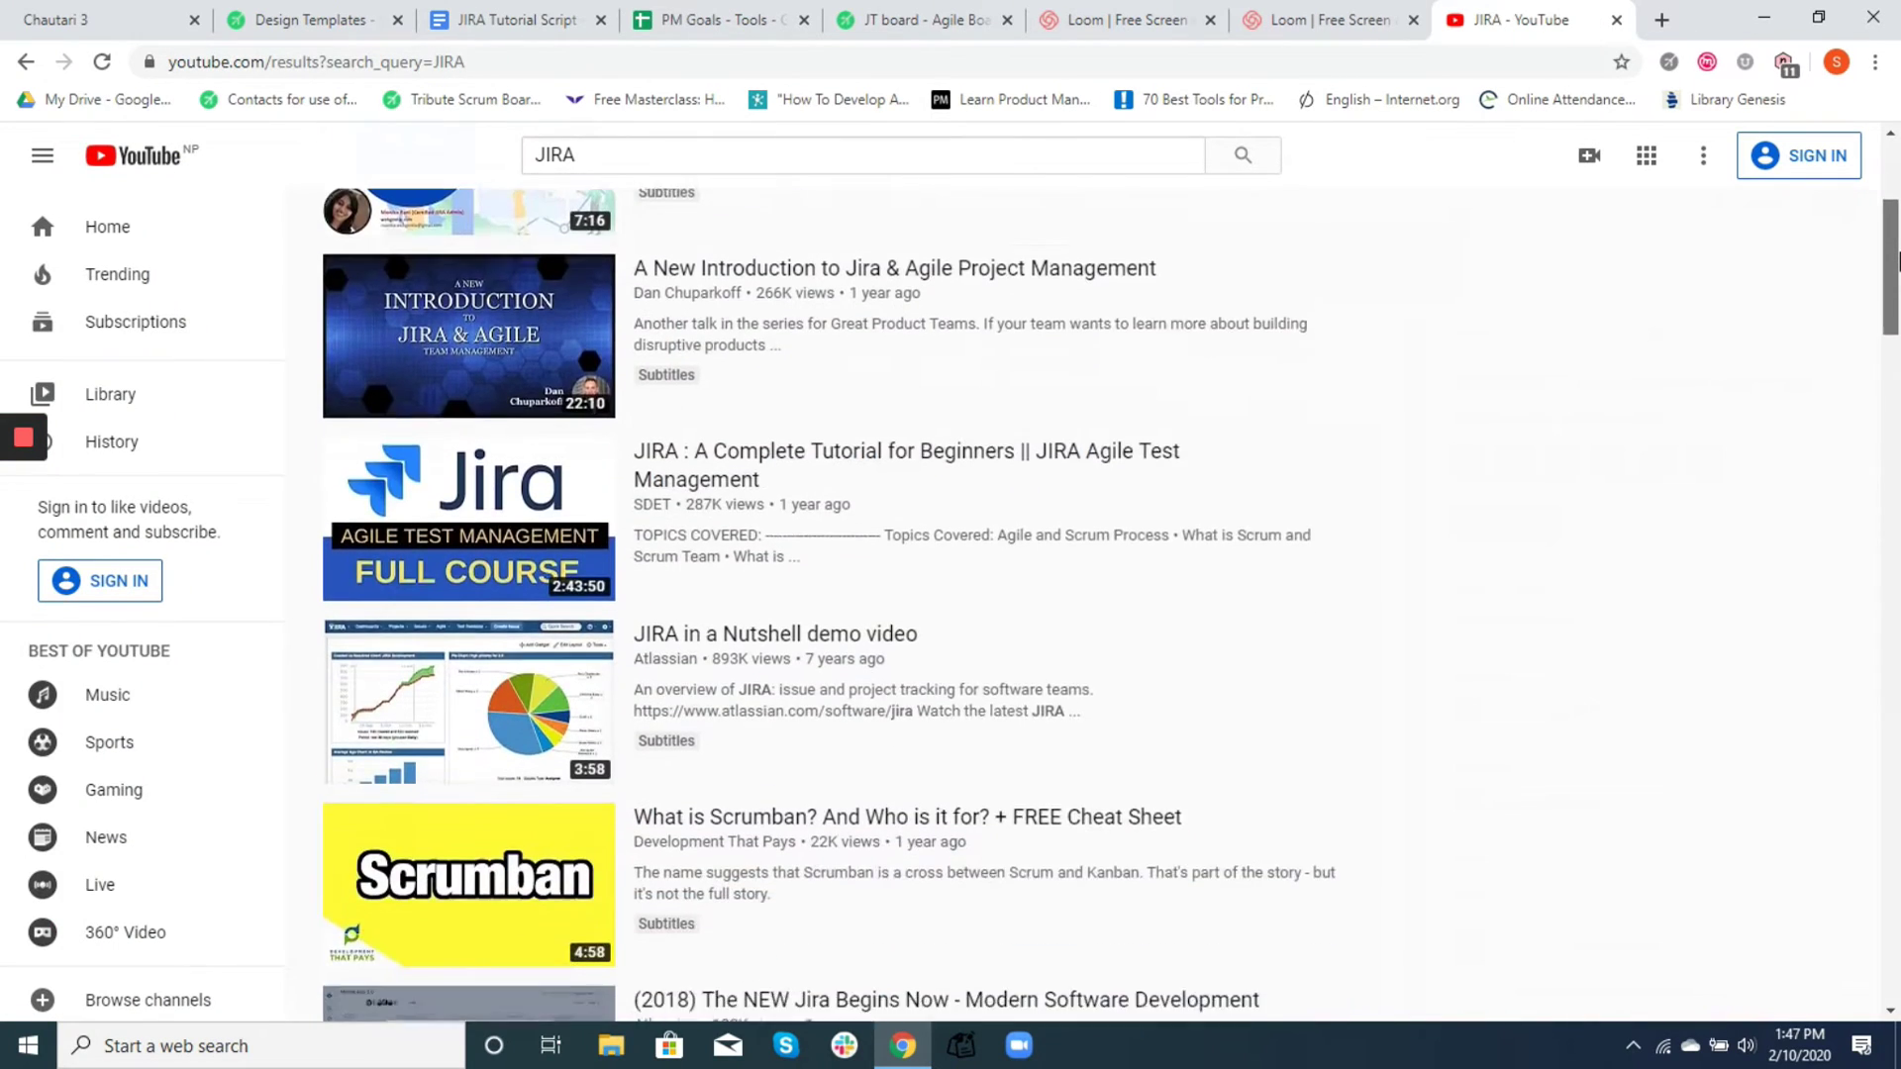
{"action": "scroll", "coordinate": [1896, 297], "scroll_direction": "down", "scroll_amount": 4}
{"action": "left_click_drag", "start_coordinate": [1896, 297], "coordinate": [1896, 515]}
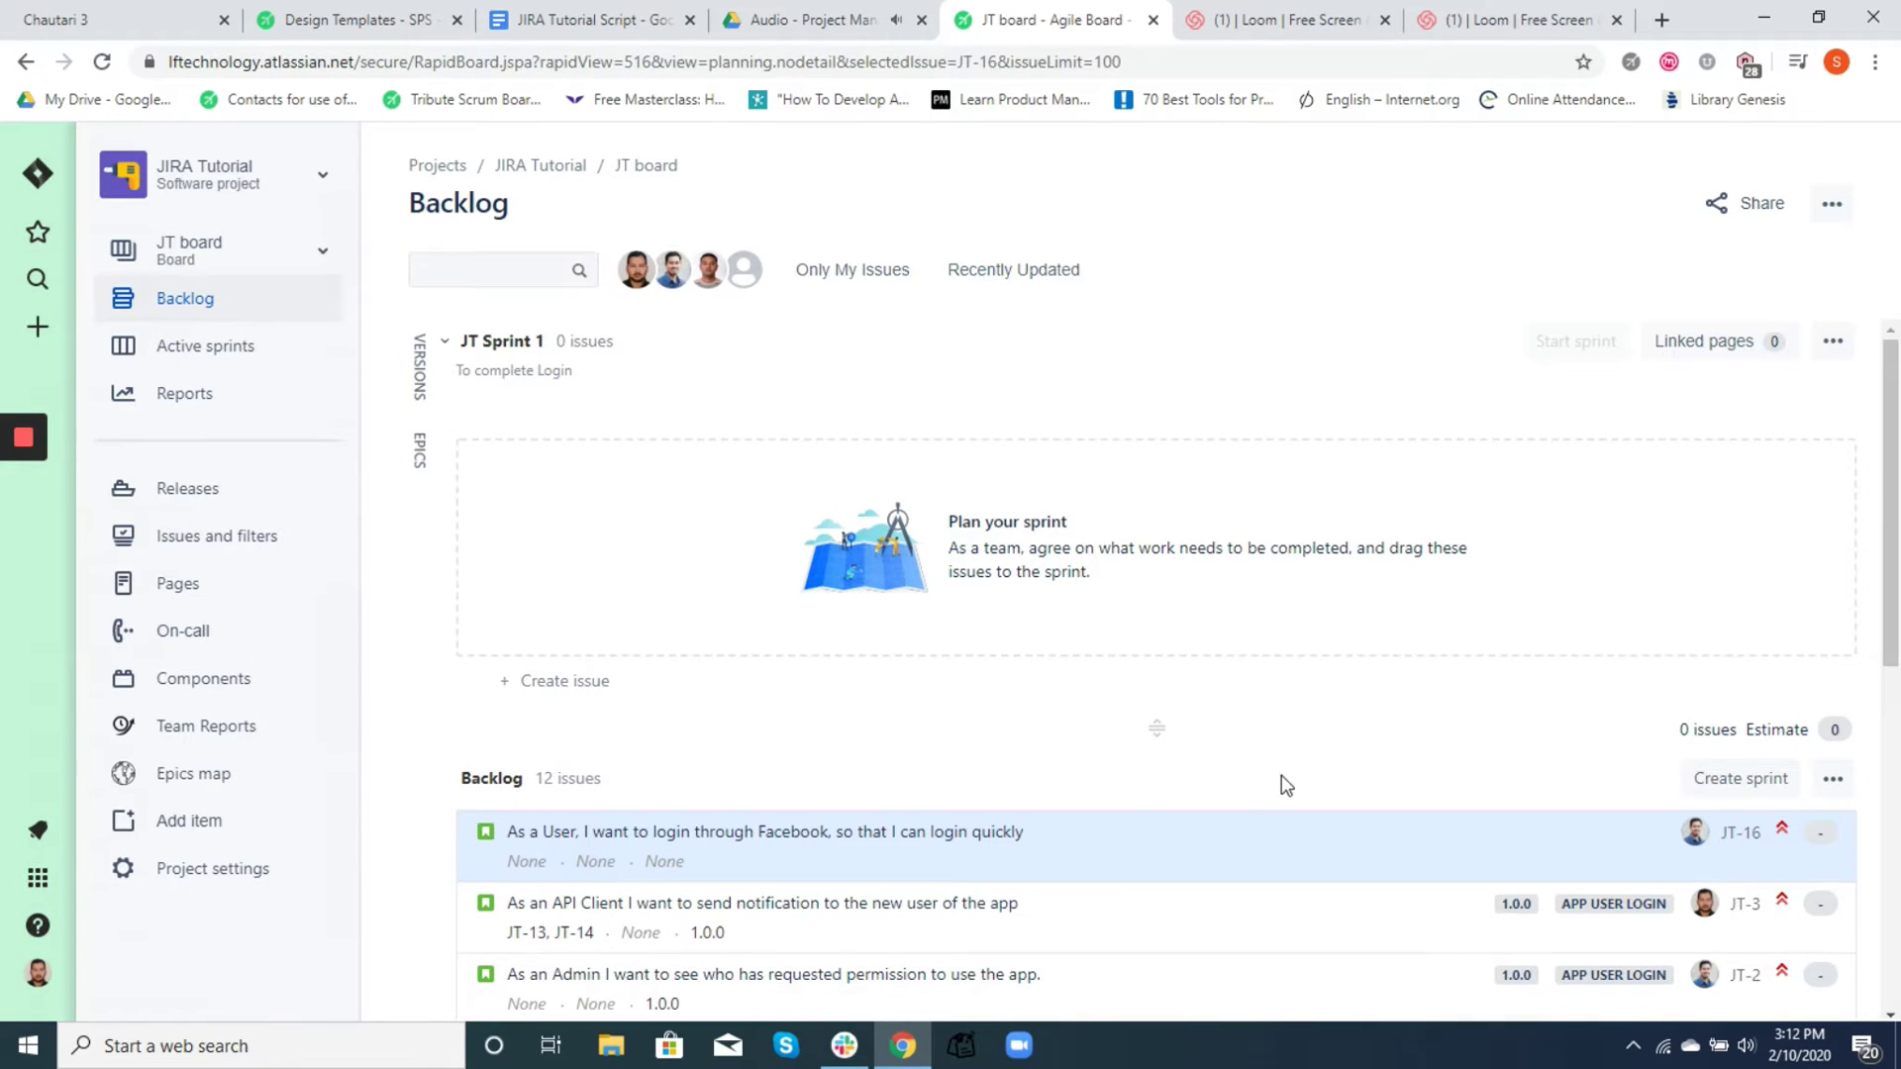
Move JT-16 and JT-3 into JT Sprint 1 and extend the selection down to JT-12
{"action": "left_click_drag", "start_coordinate": [742, 838], "coordinate": [759, 479]}
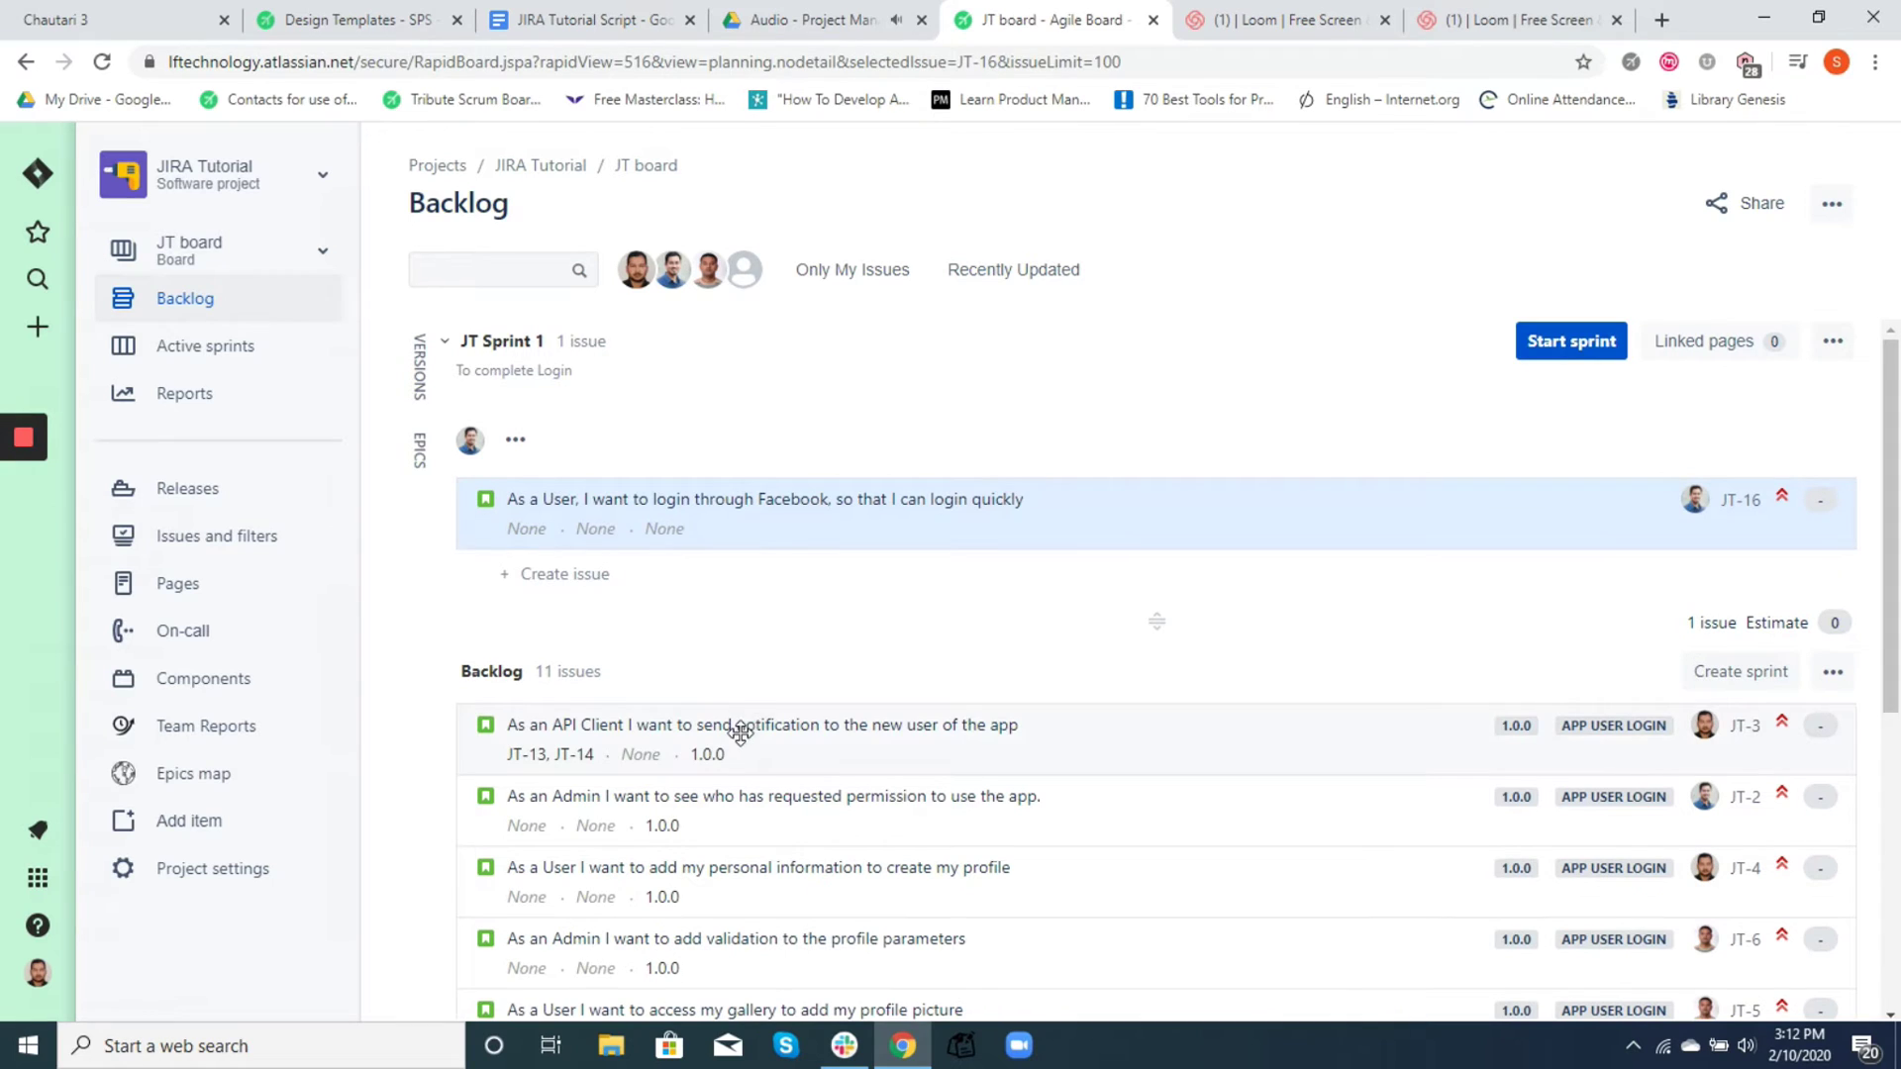
{"action": "right_click", "coordinate": [738, 726]}
{"action": "left_click", "coordinate": [793, 473]}
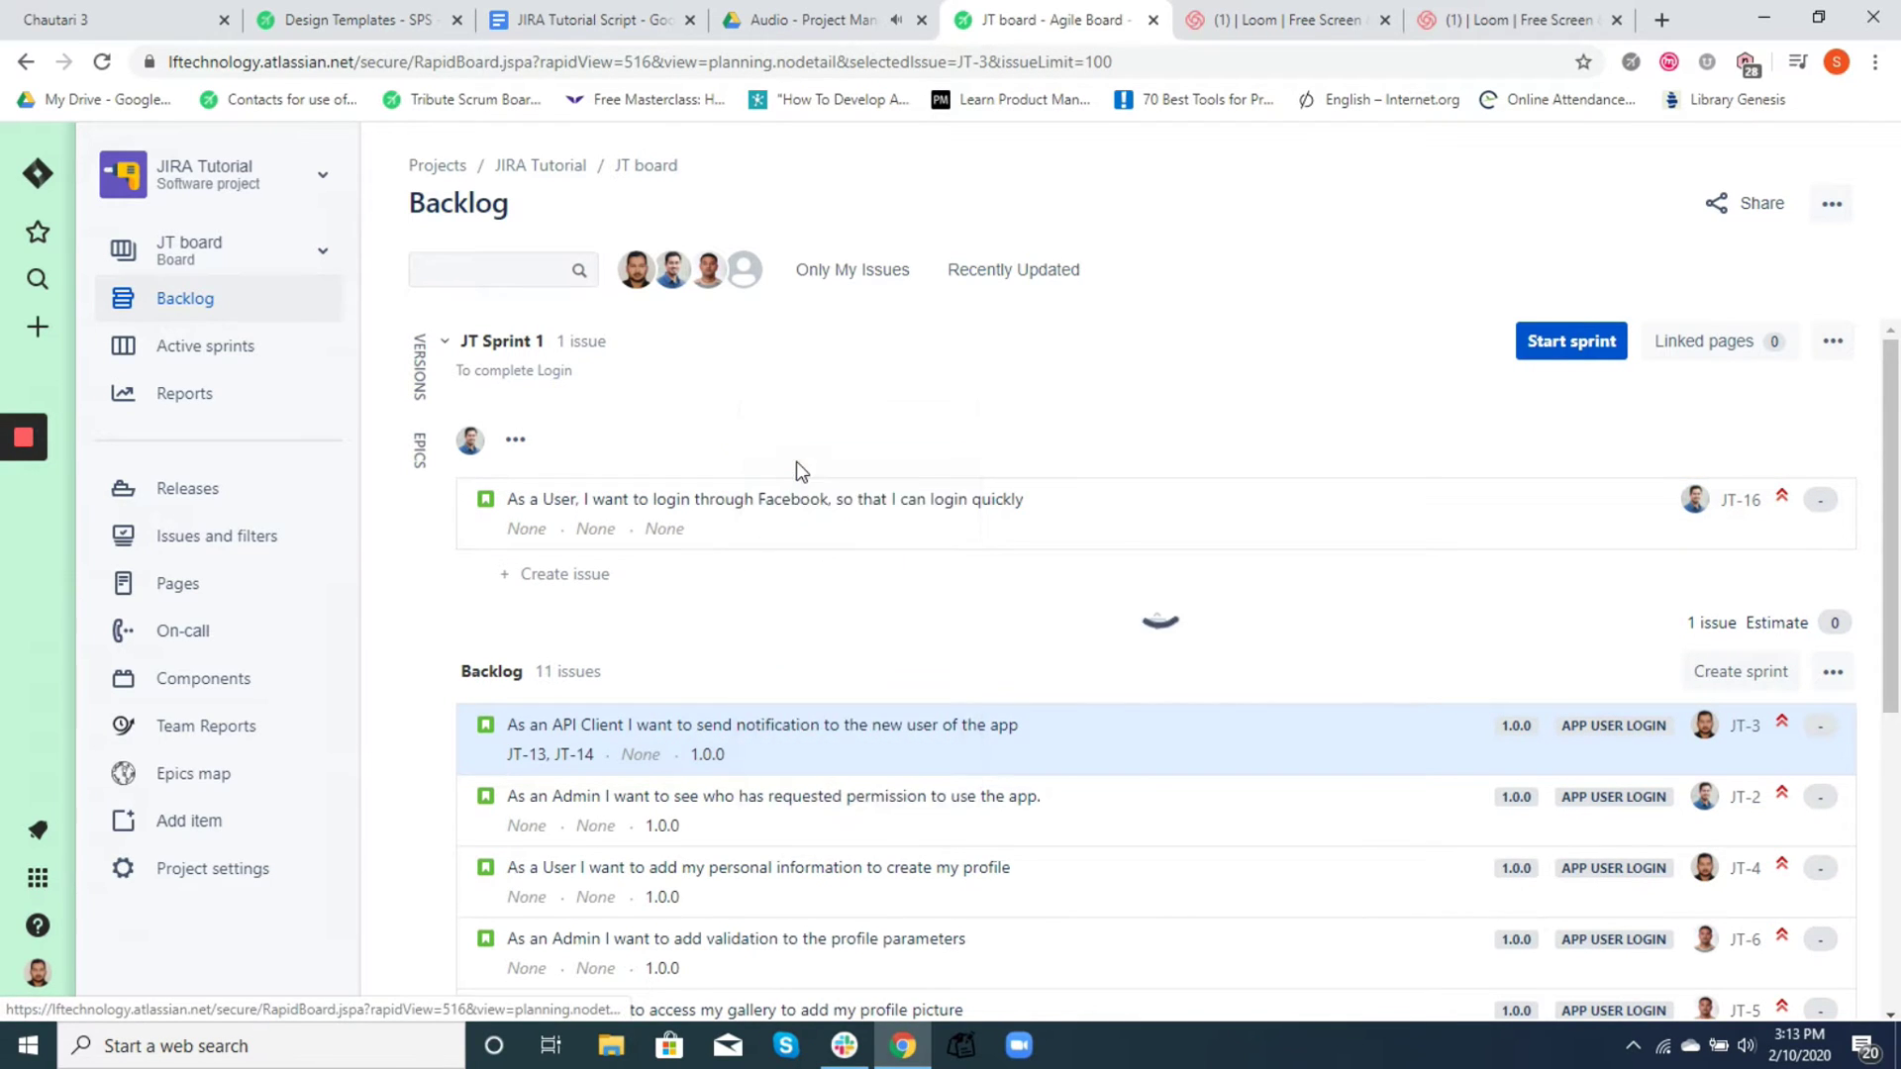
{"action": "left_click", "coordinate": [789, 396]}
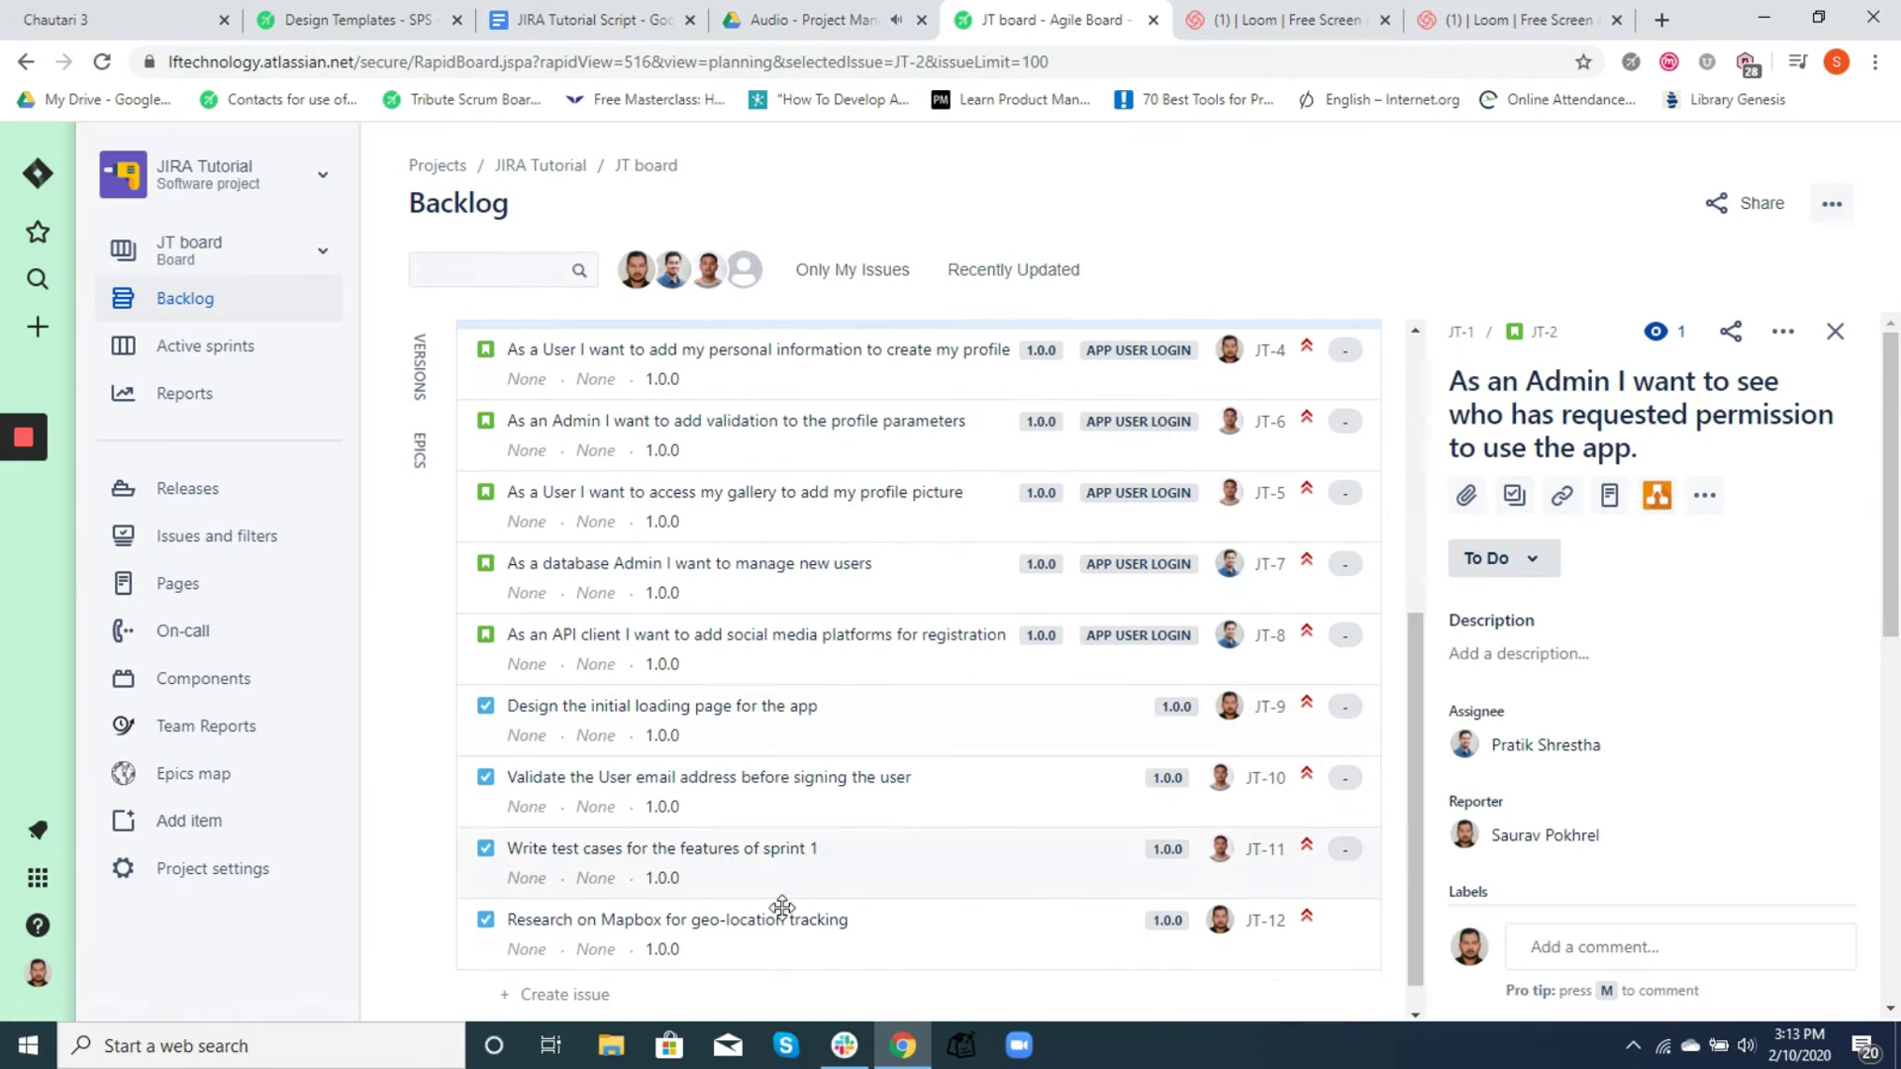
{"action": "left_click", "coordinate": [687, 907], "text": "shift"}
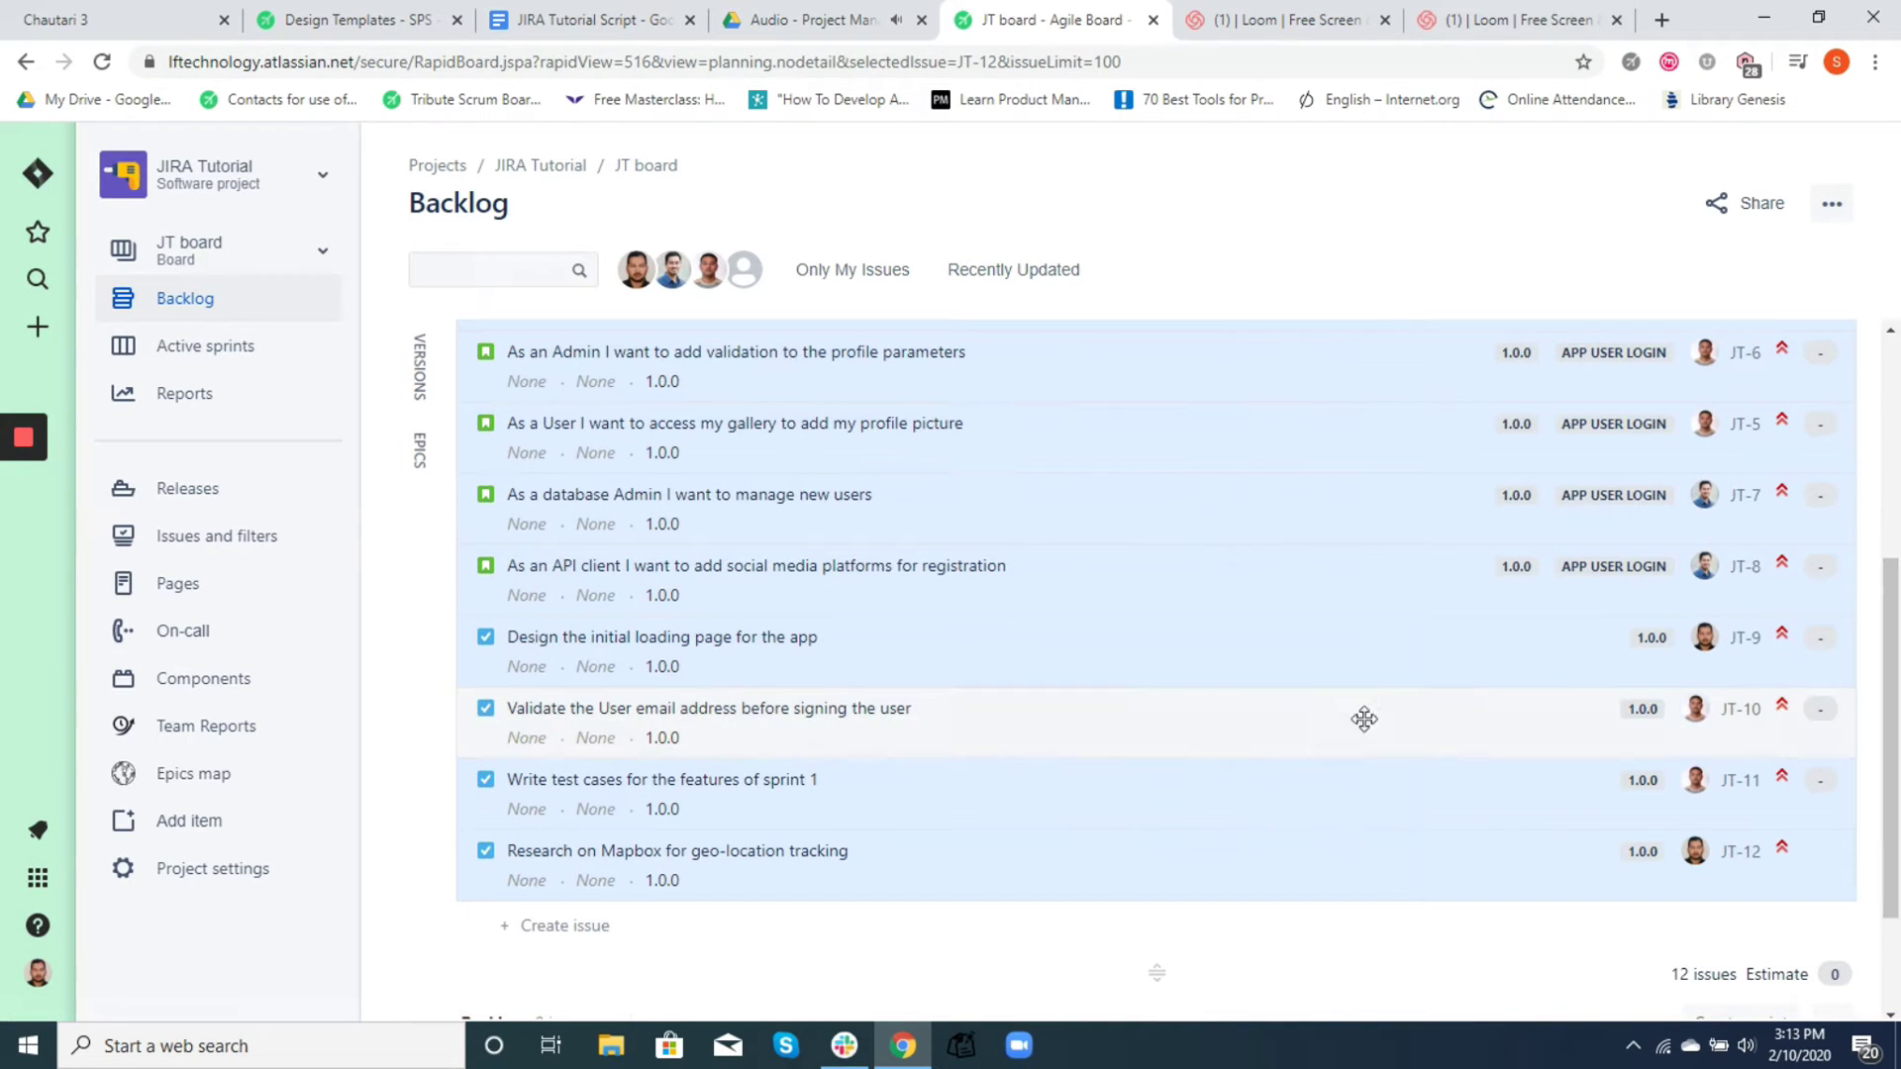
{"action": "left_click", "coordinate": [1277, 928]}
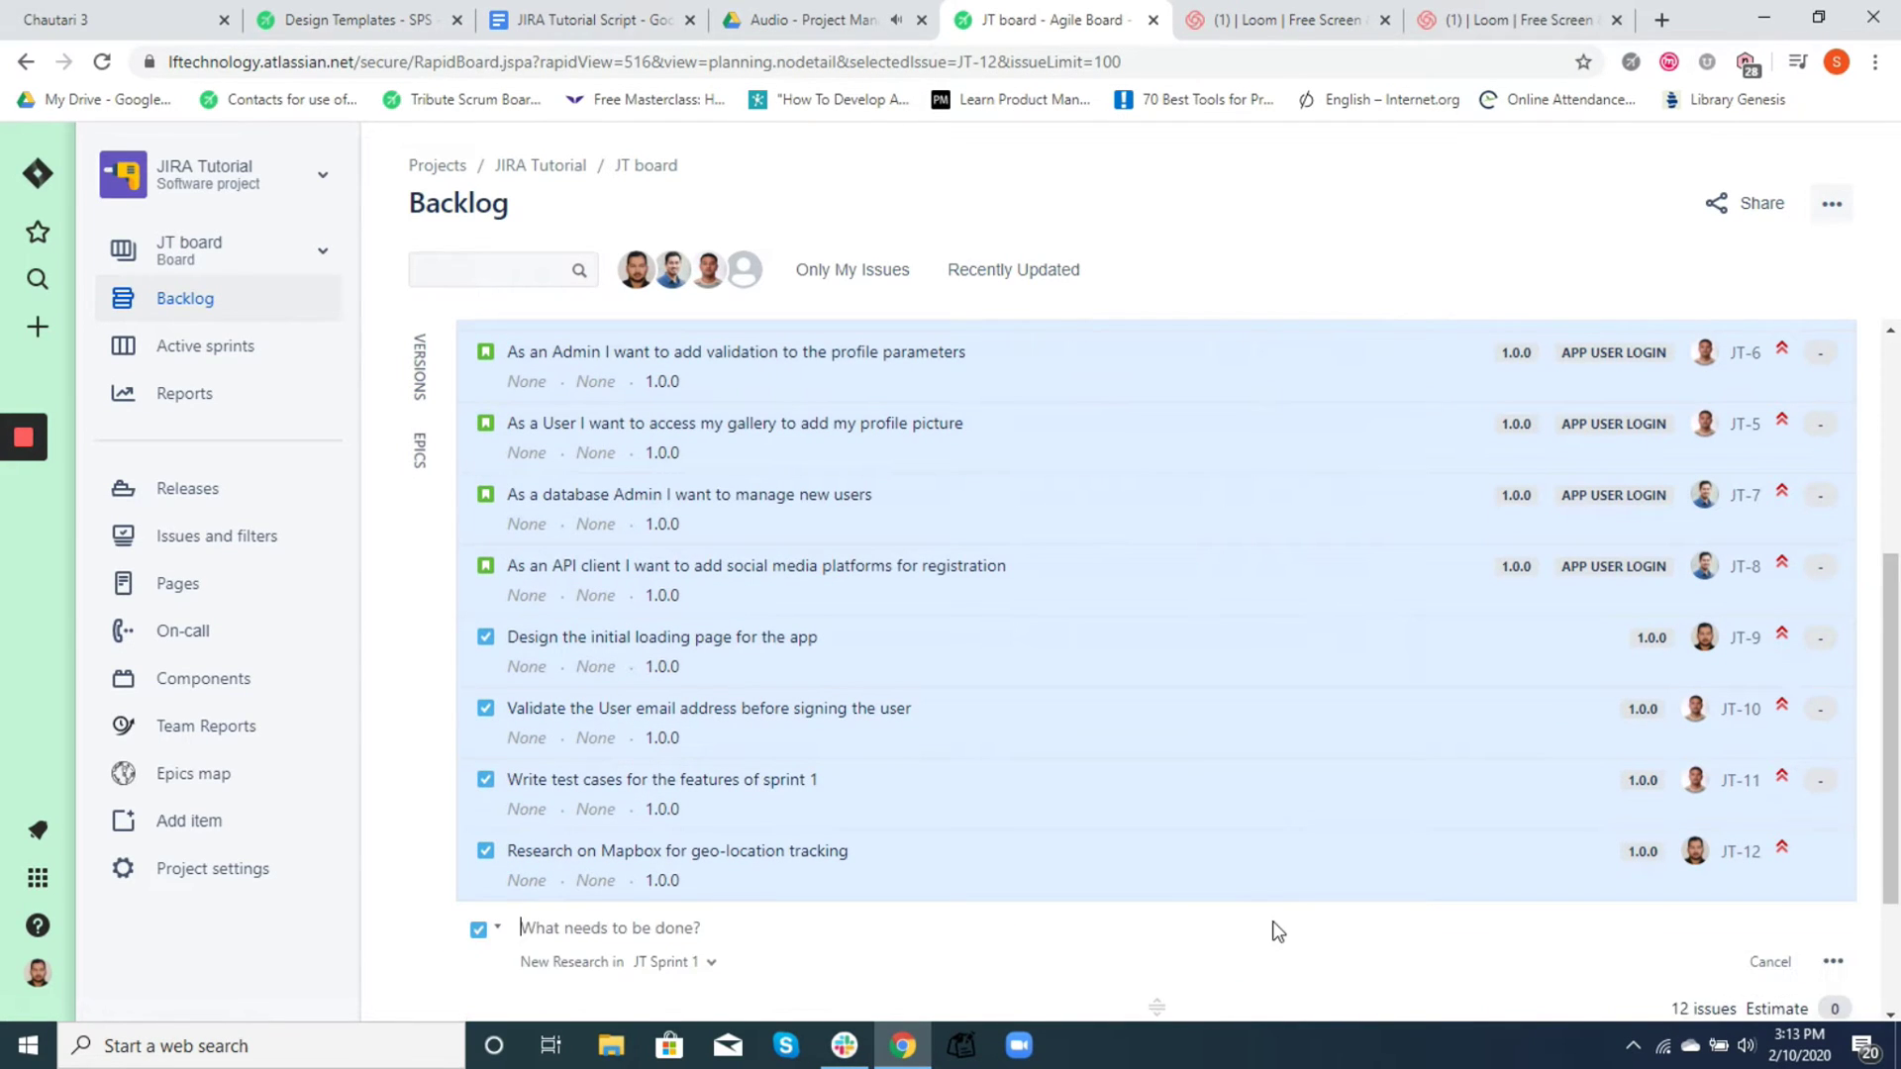
{"action": "left_click", "coordinate": [406, 662]}
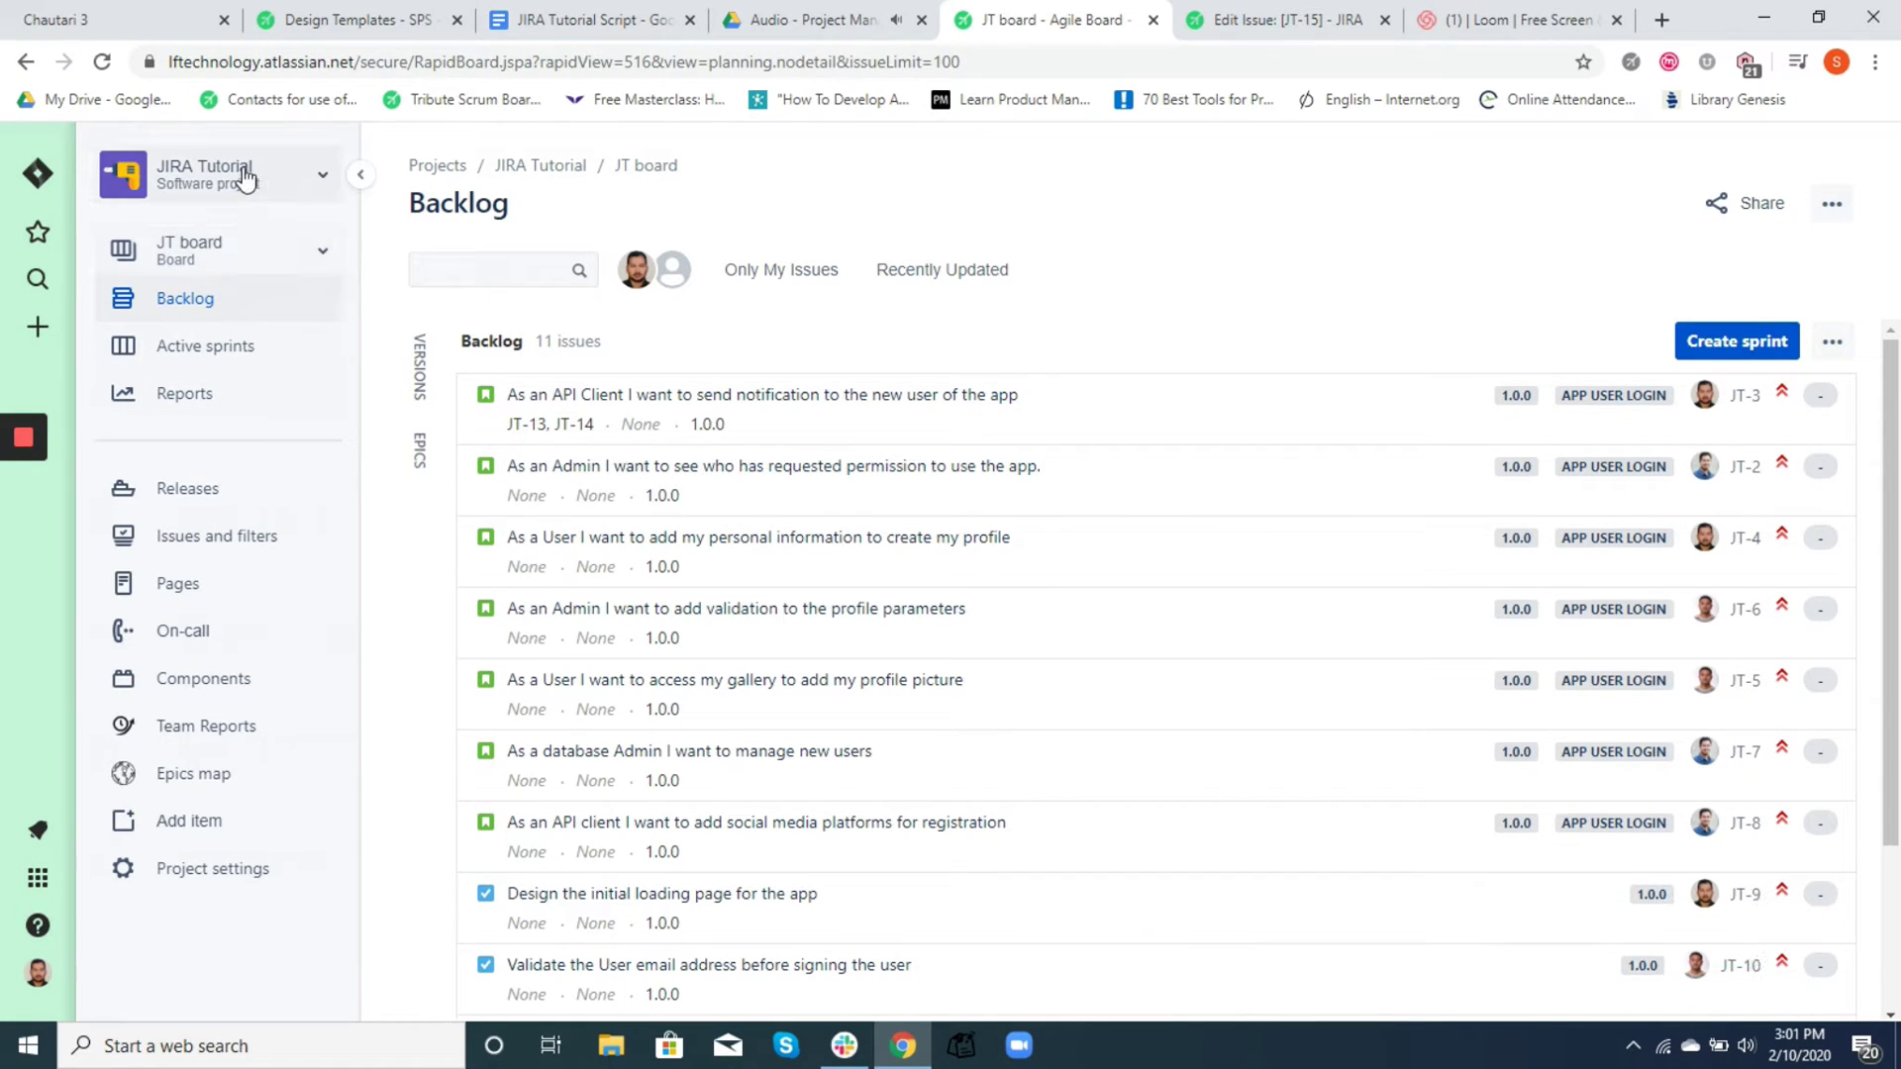
{"action": "left_click", "coordinate": [318, 254]}
{"action": "left_click", "coordinate": [318, 254]}
Open a new issue form for the JIRA Tutorial project, keeping Story as the issue type
{"action": "key", "text": "c"}
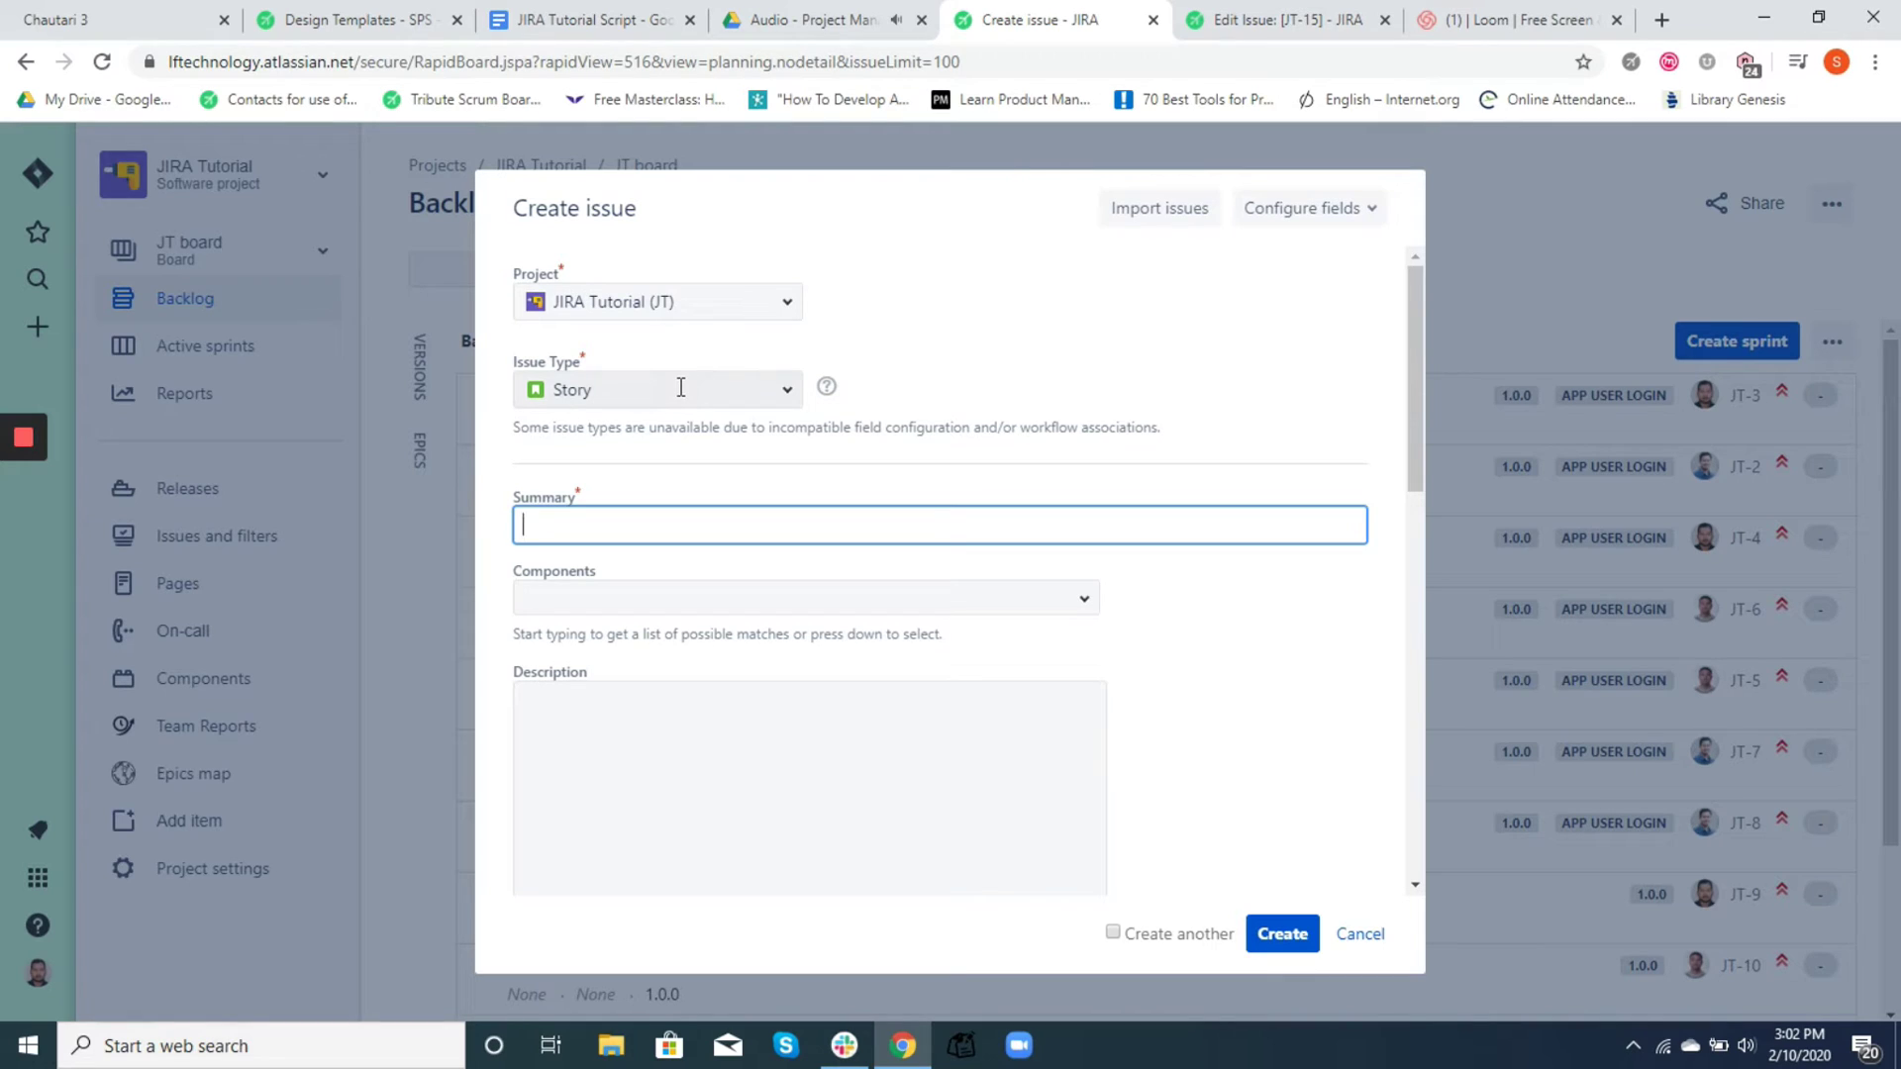
{"action": "left_click", "coordinate": [789, 398]}
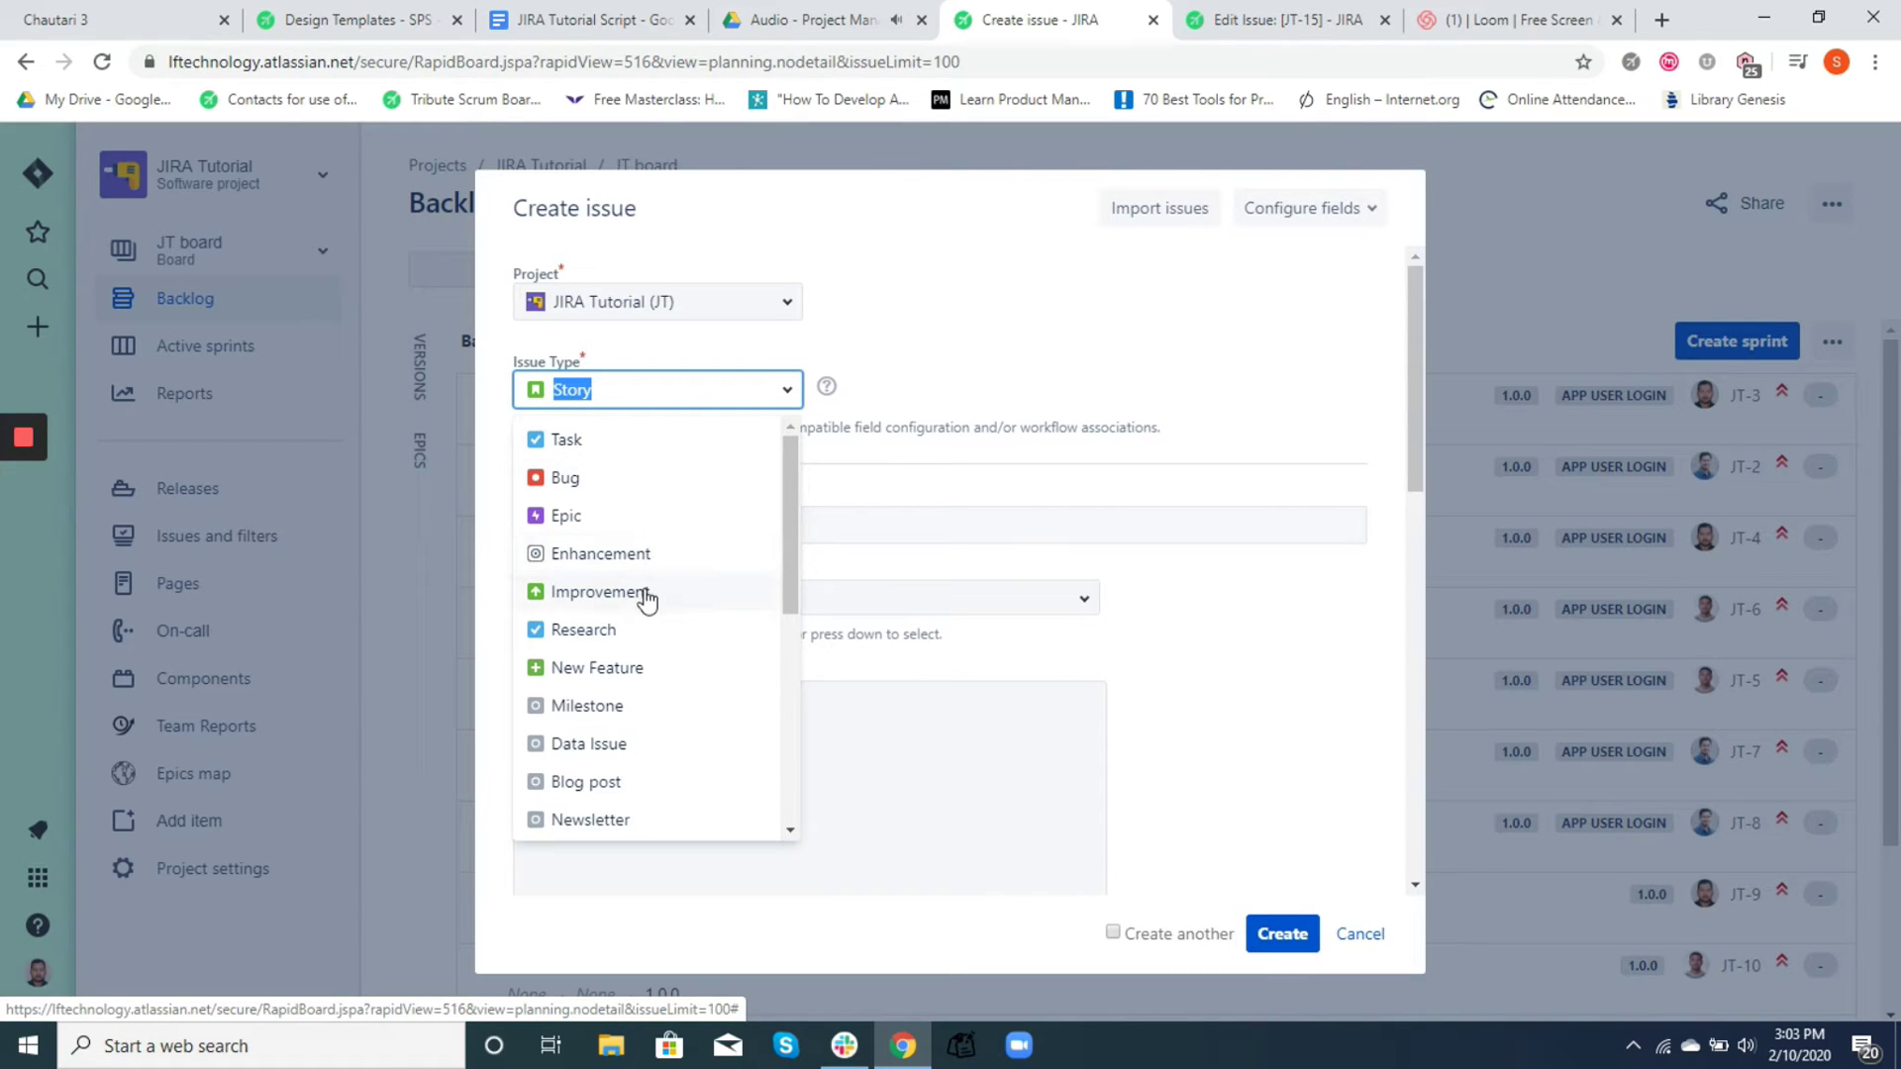
{"action": "left_click_drag", "start_coordinate": [790, 560], "coordinate": [788, 654]}
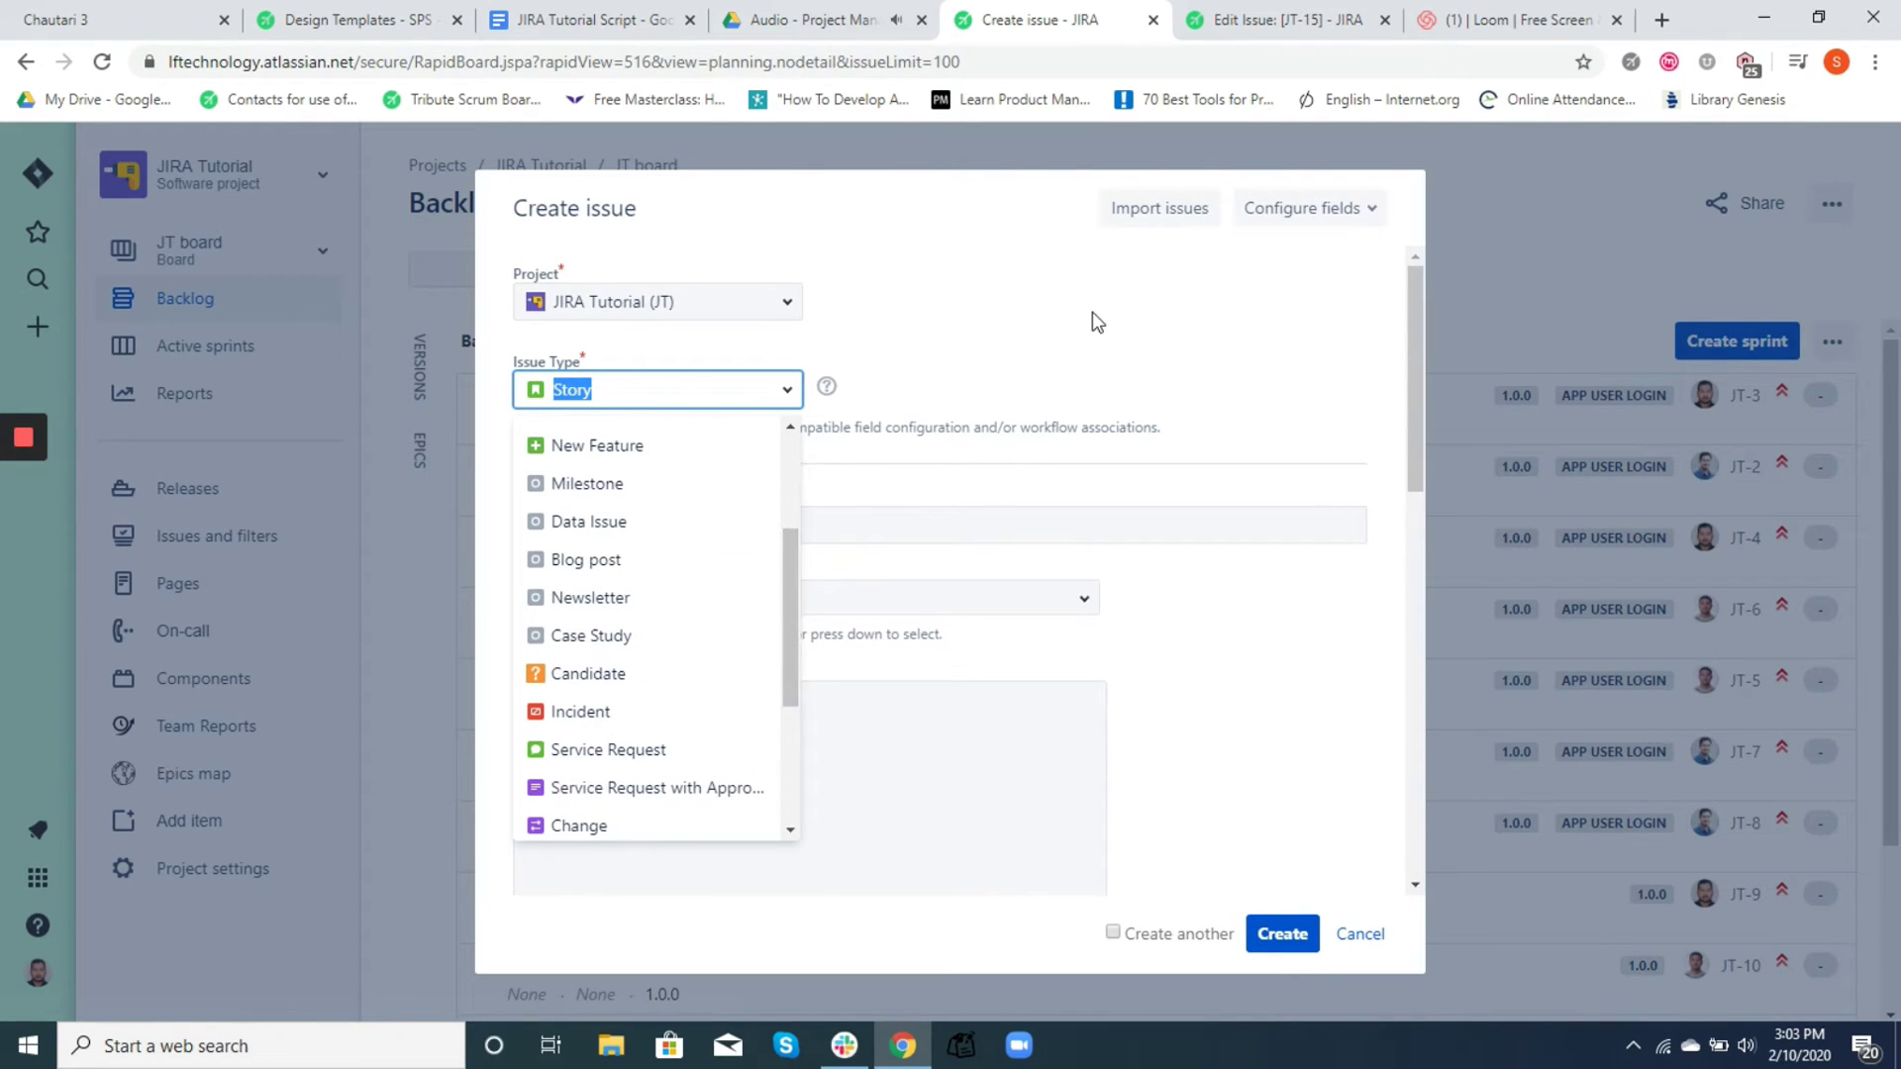
{"action": "left_click", "coordinate": [1045, 332]}
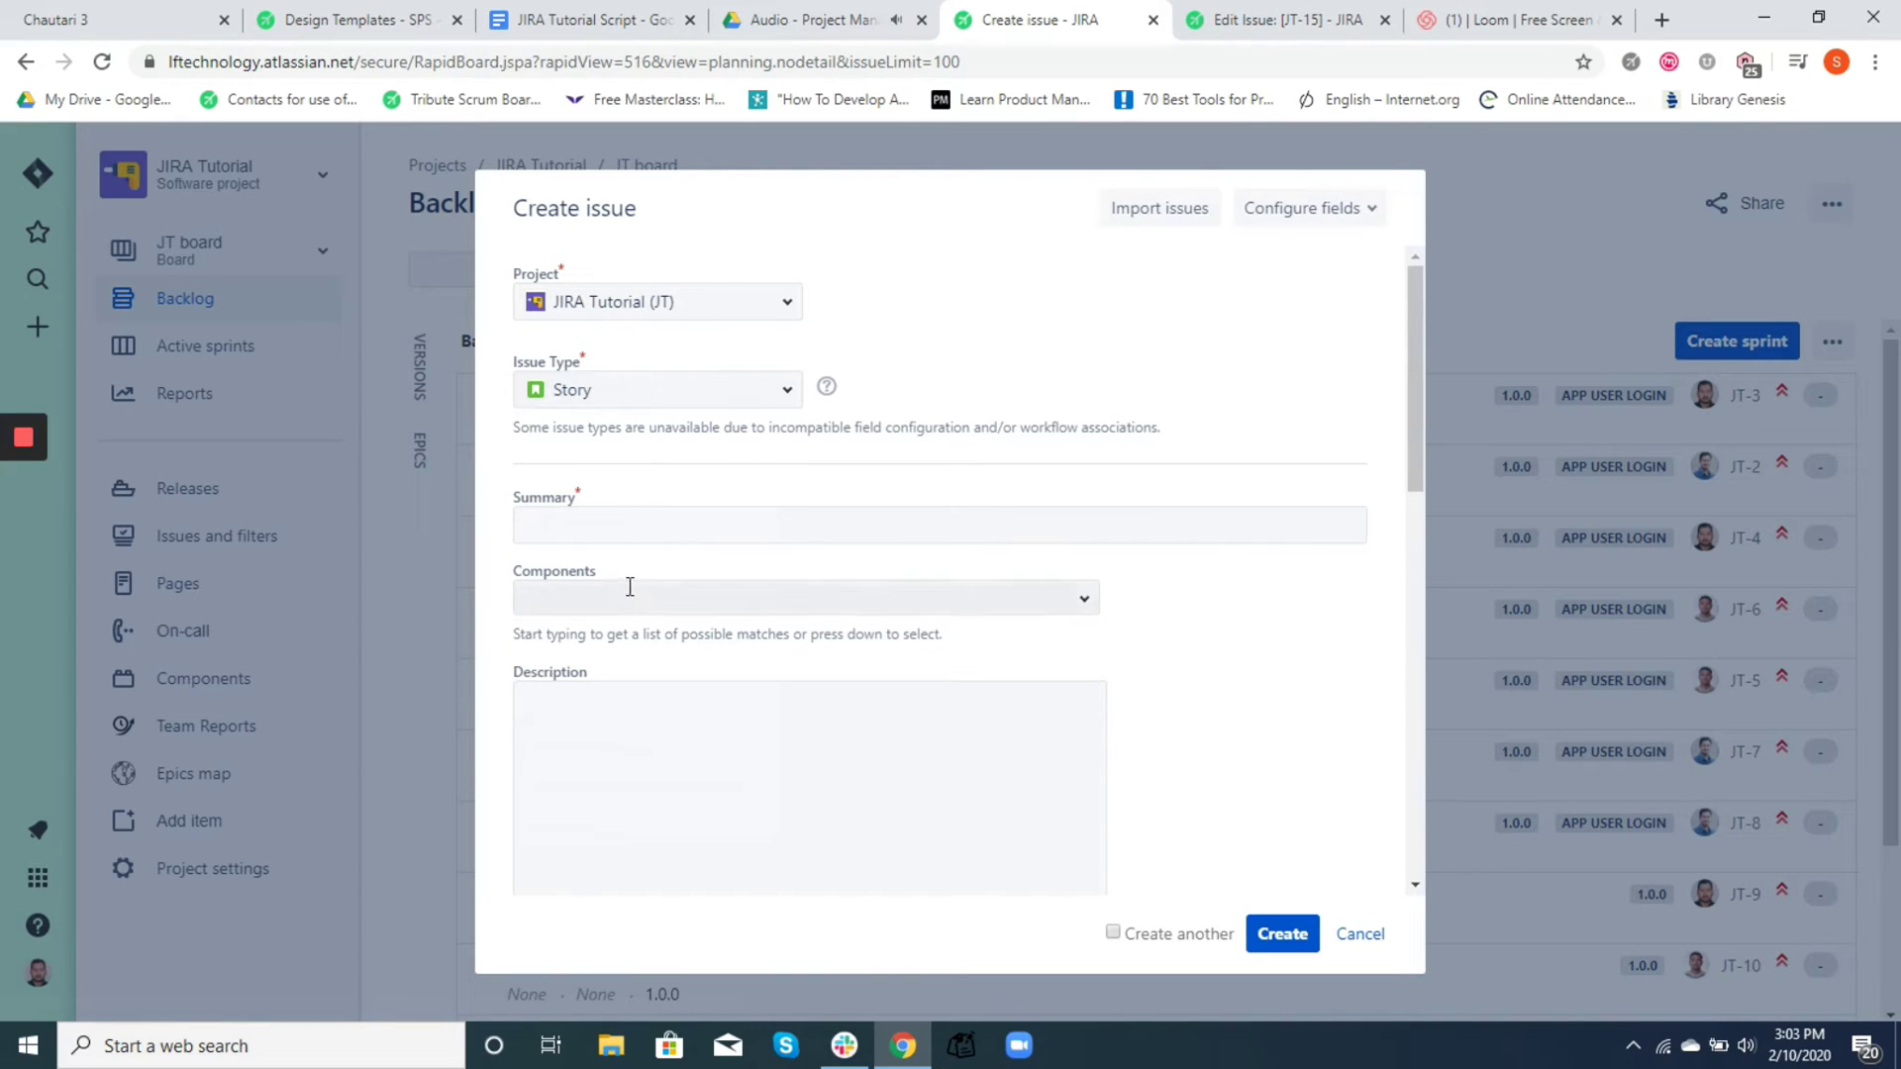
{"action": "left_click", "coordinate": [591, 534]}
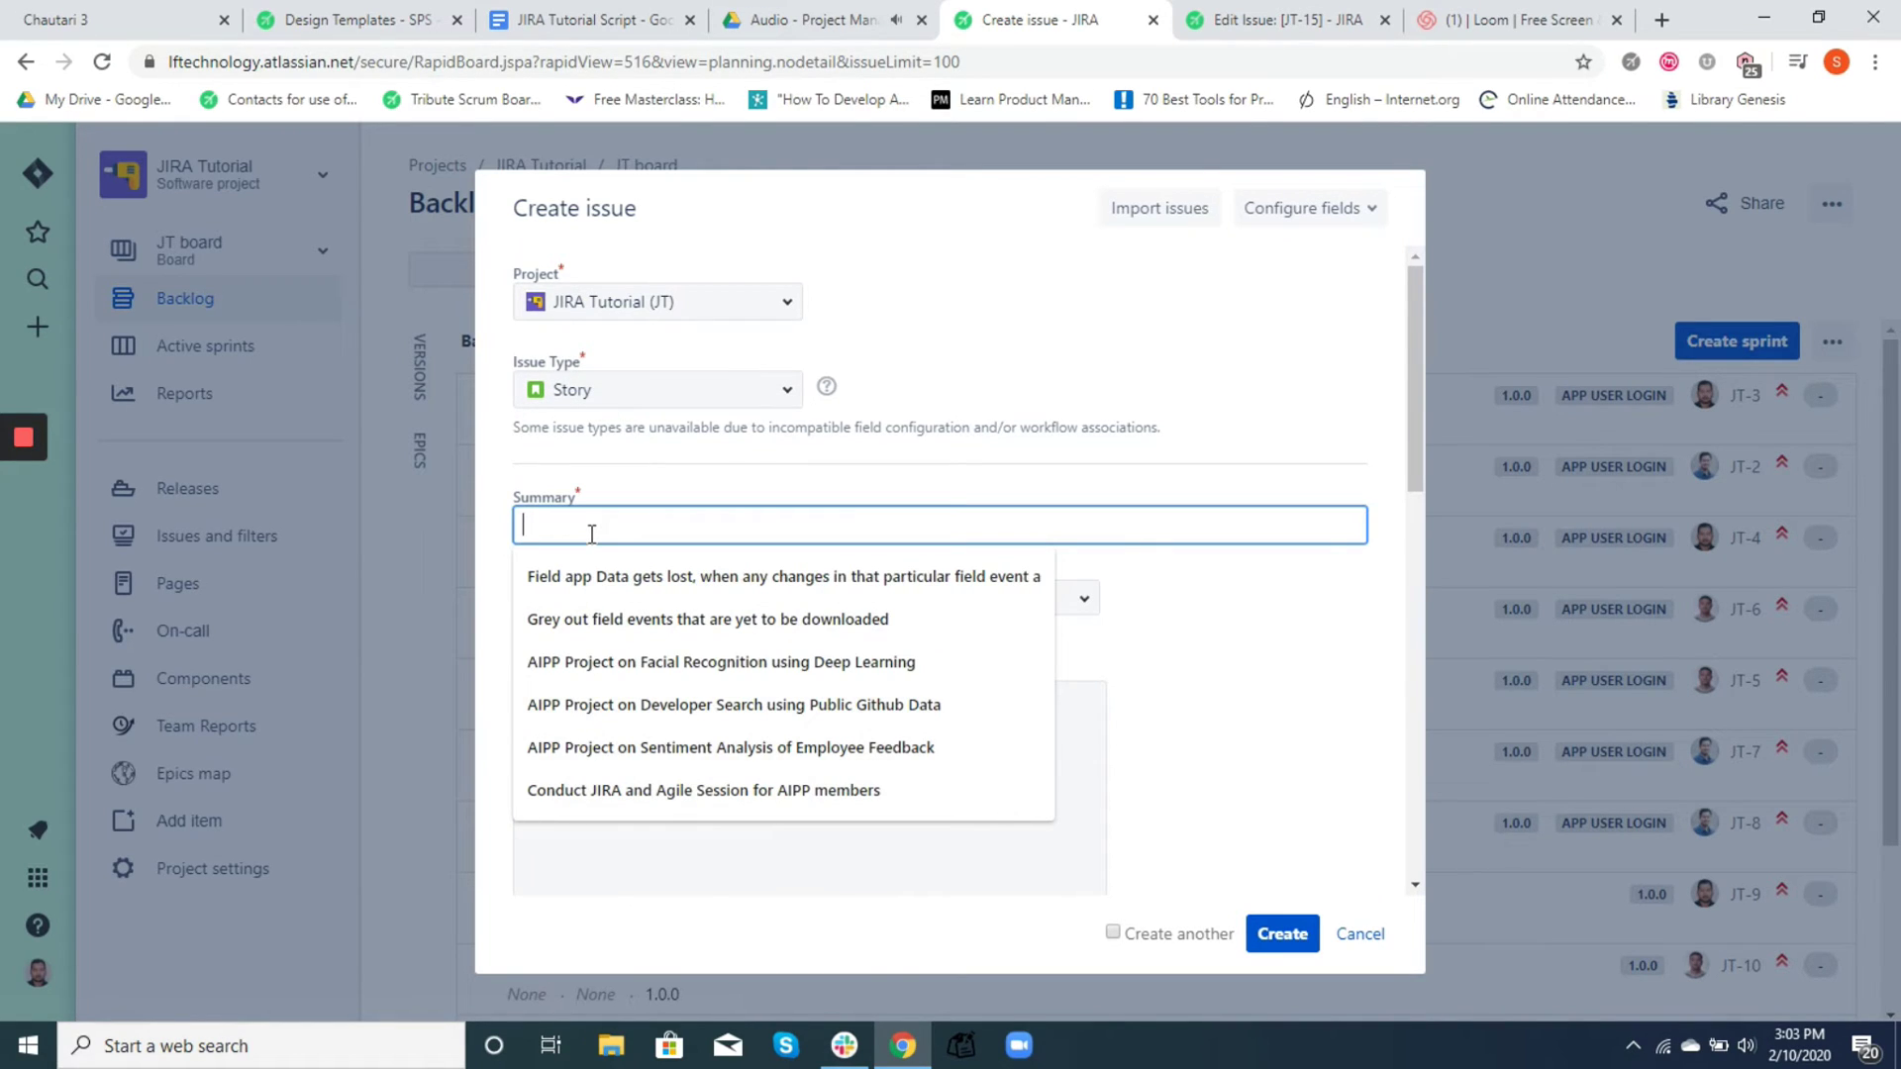
Enter the summary 'As a User I want to login through Facebook, so that I can login quickly'
{"action": "type", "text": "As"}
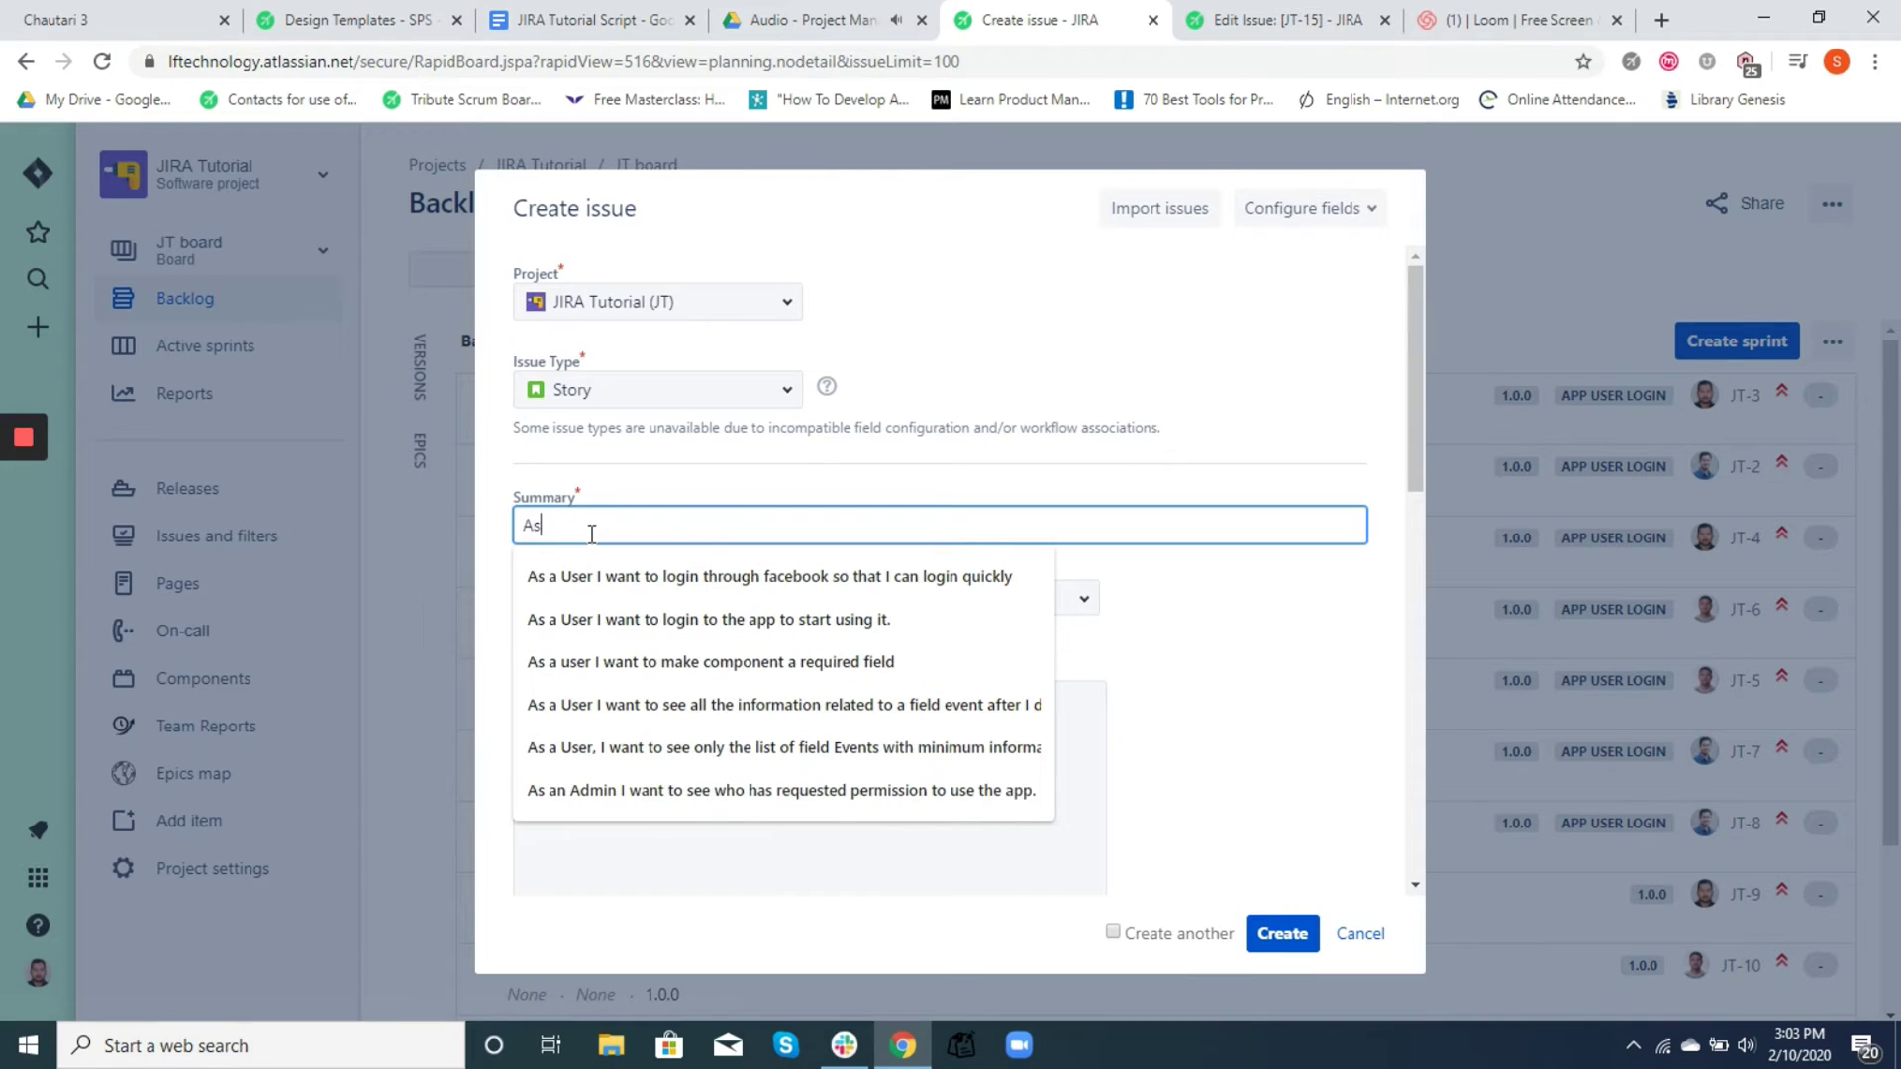
{"action": "type", "text": " a User "}
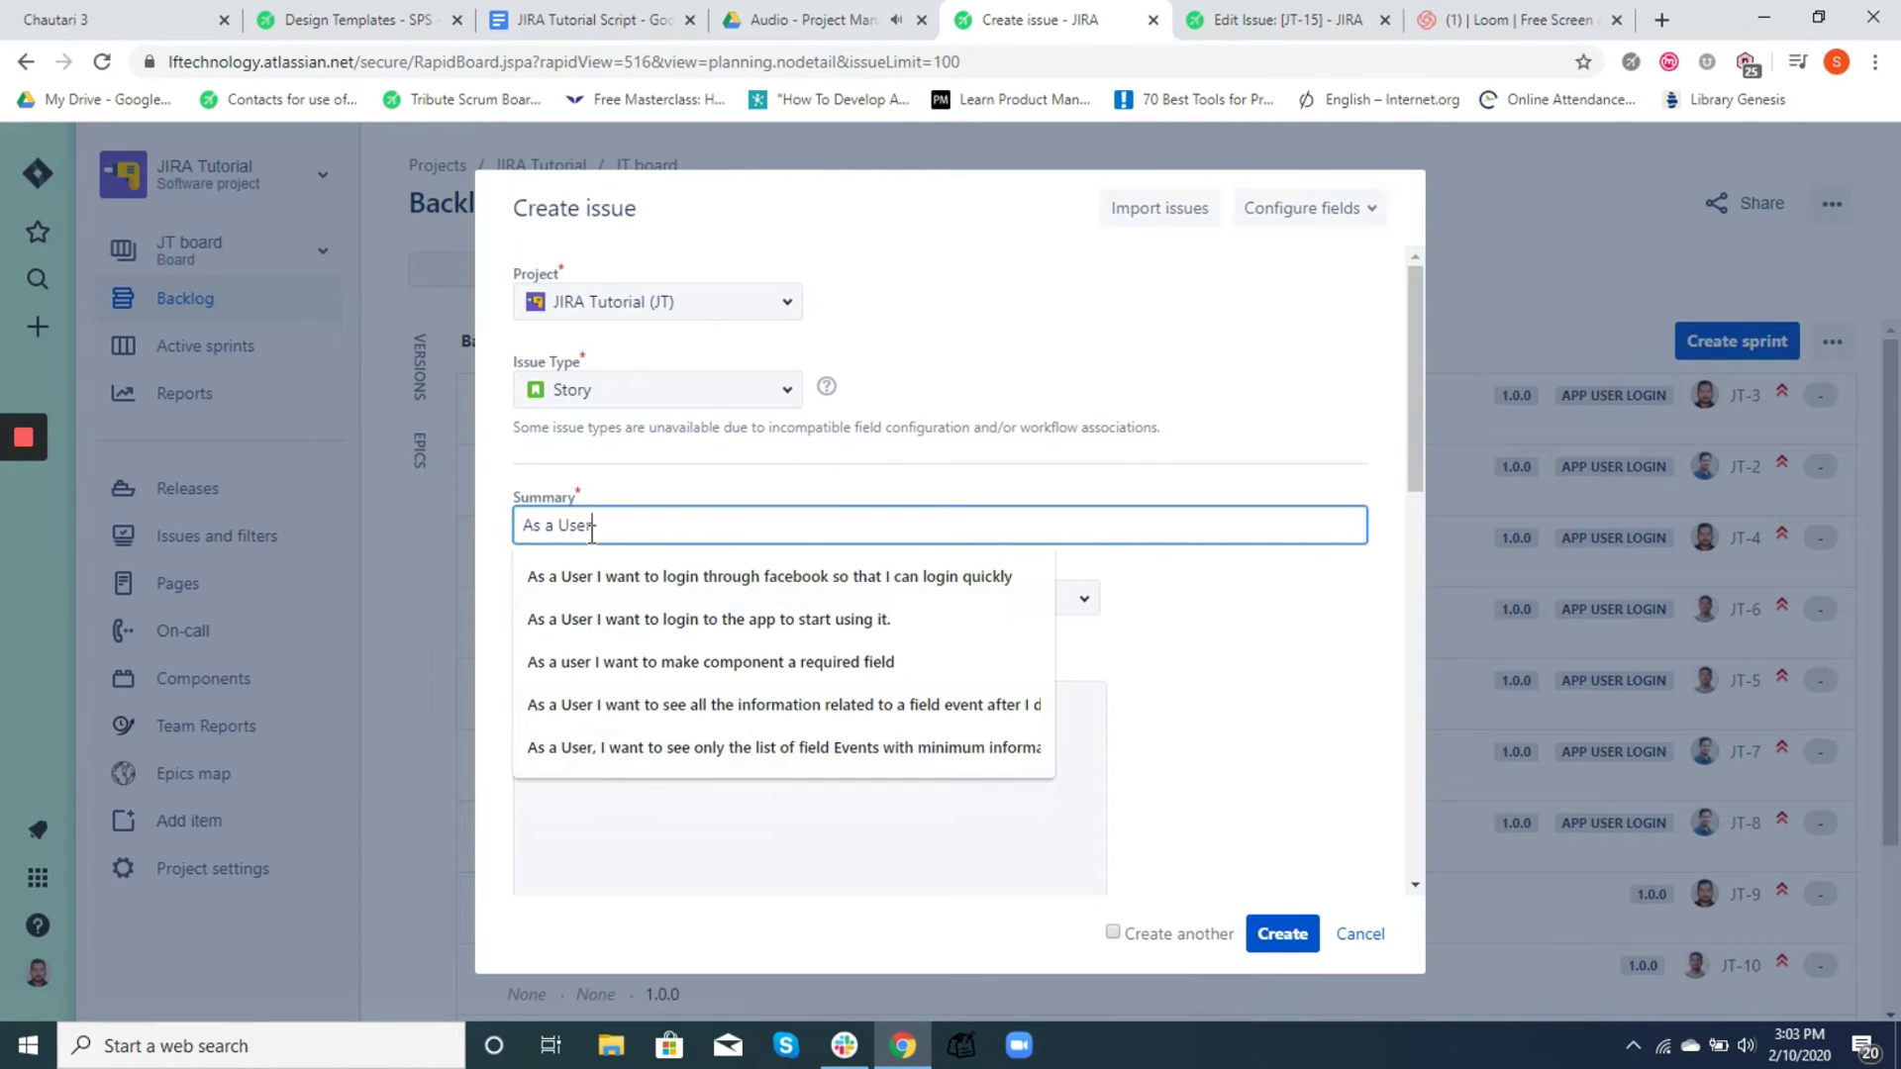
{"action": "type", "text": "I want to"}
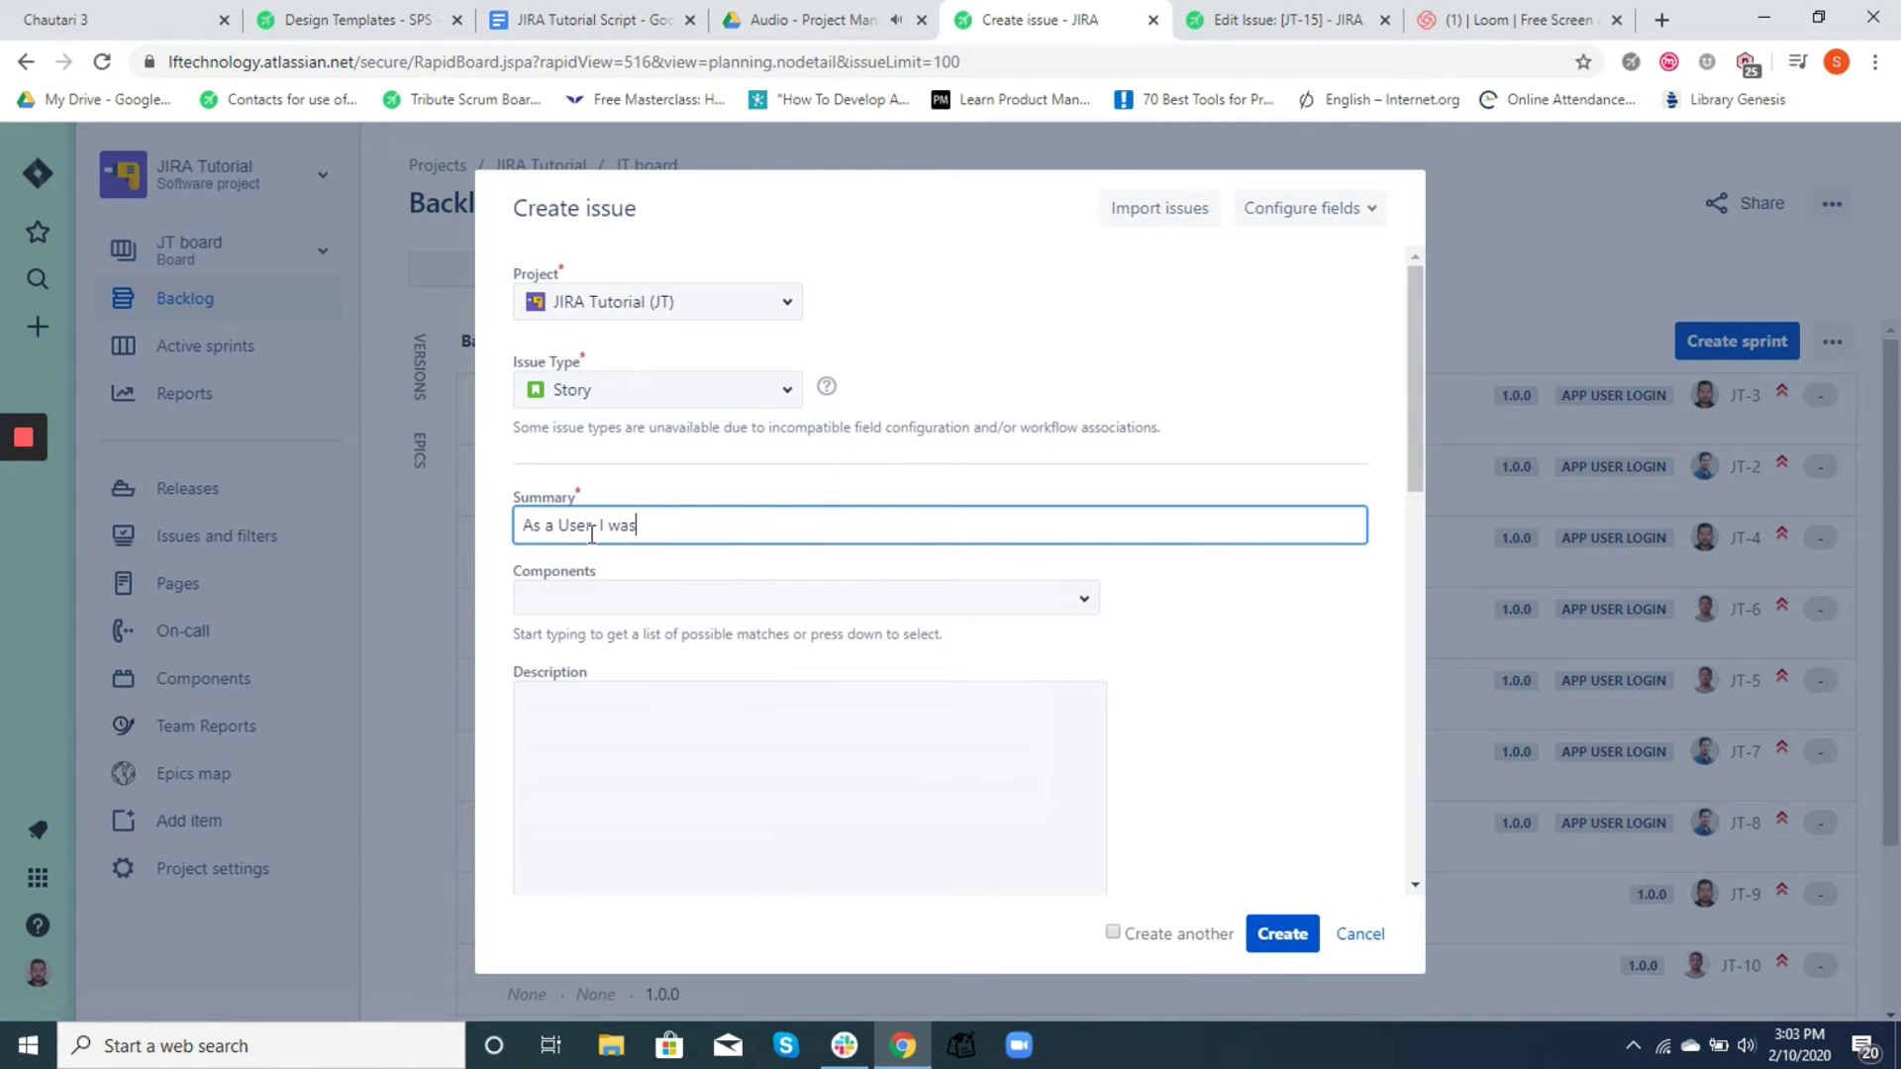
{"action": "type", "text": " loging"}
{"action": "key", "text": "BackSpace"}
{"action": "type", "text": "through Facebook, so that I can login quickly"}
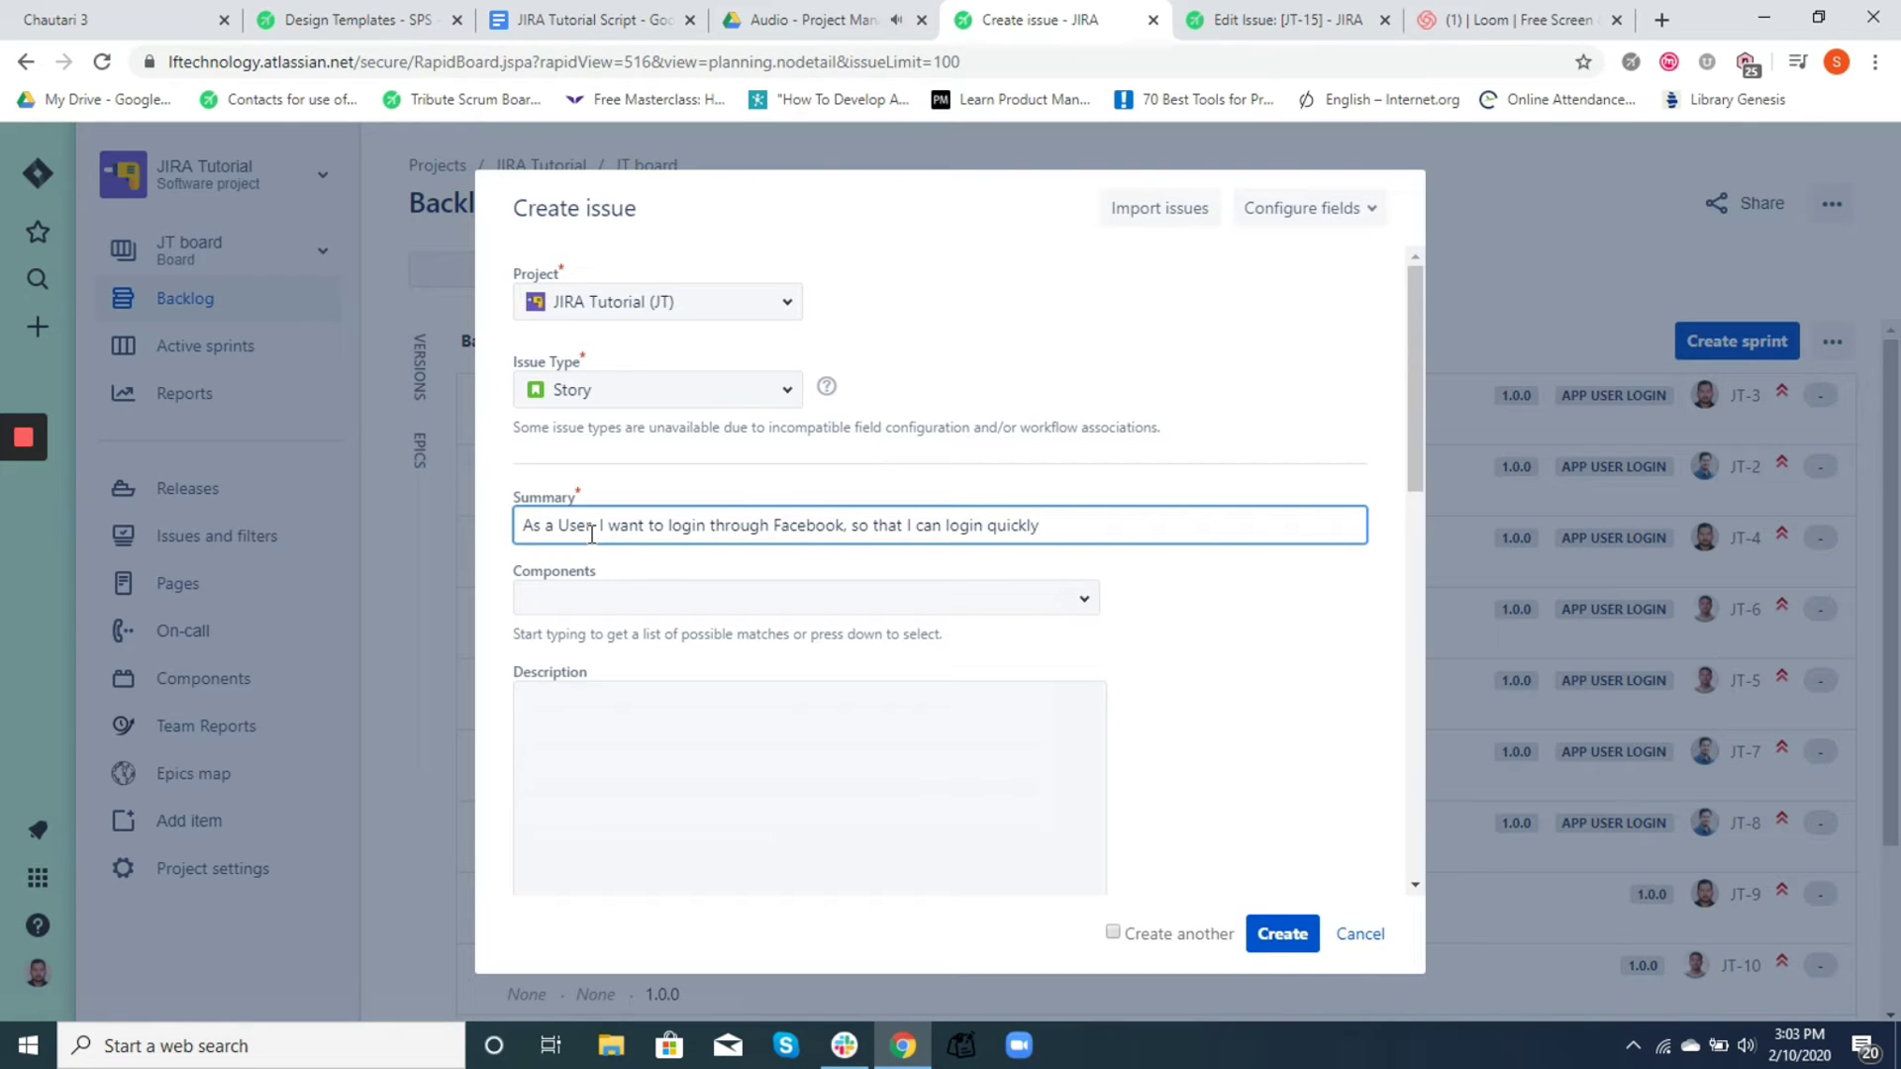
Write the description as an 'Acceptance Crtieria:' heading followed by numbered items 1 to 4
{"action": "left_click", "coordinate": [564, 709]}
{"action": "type", "text": "Ac"}
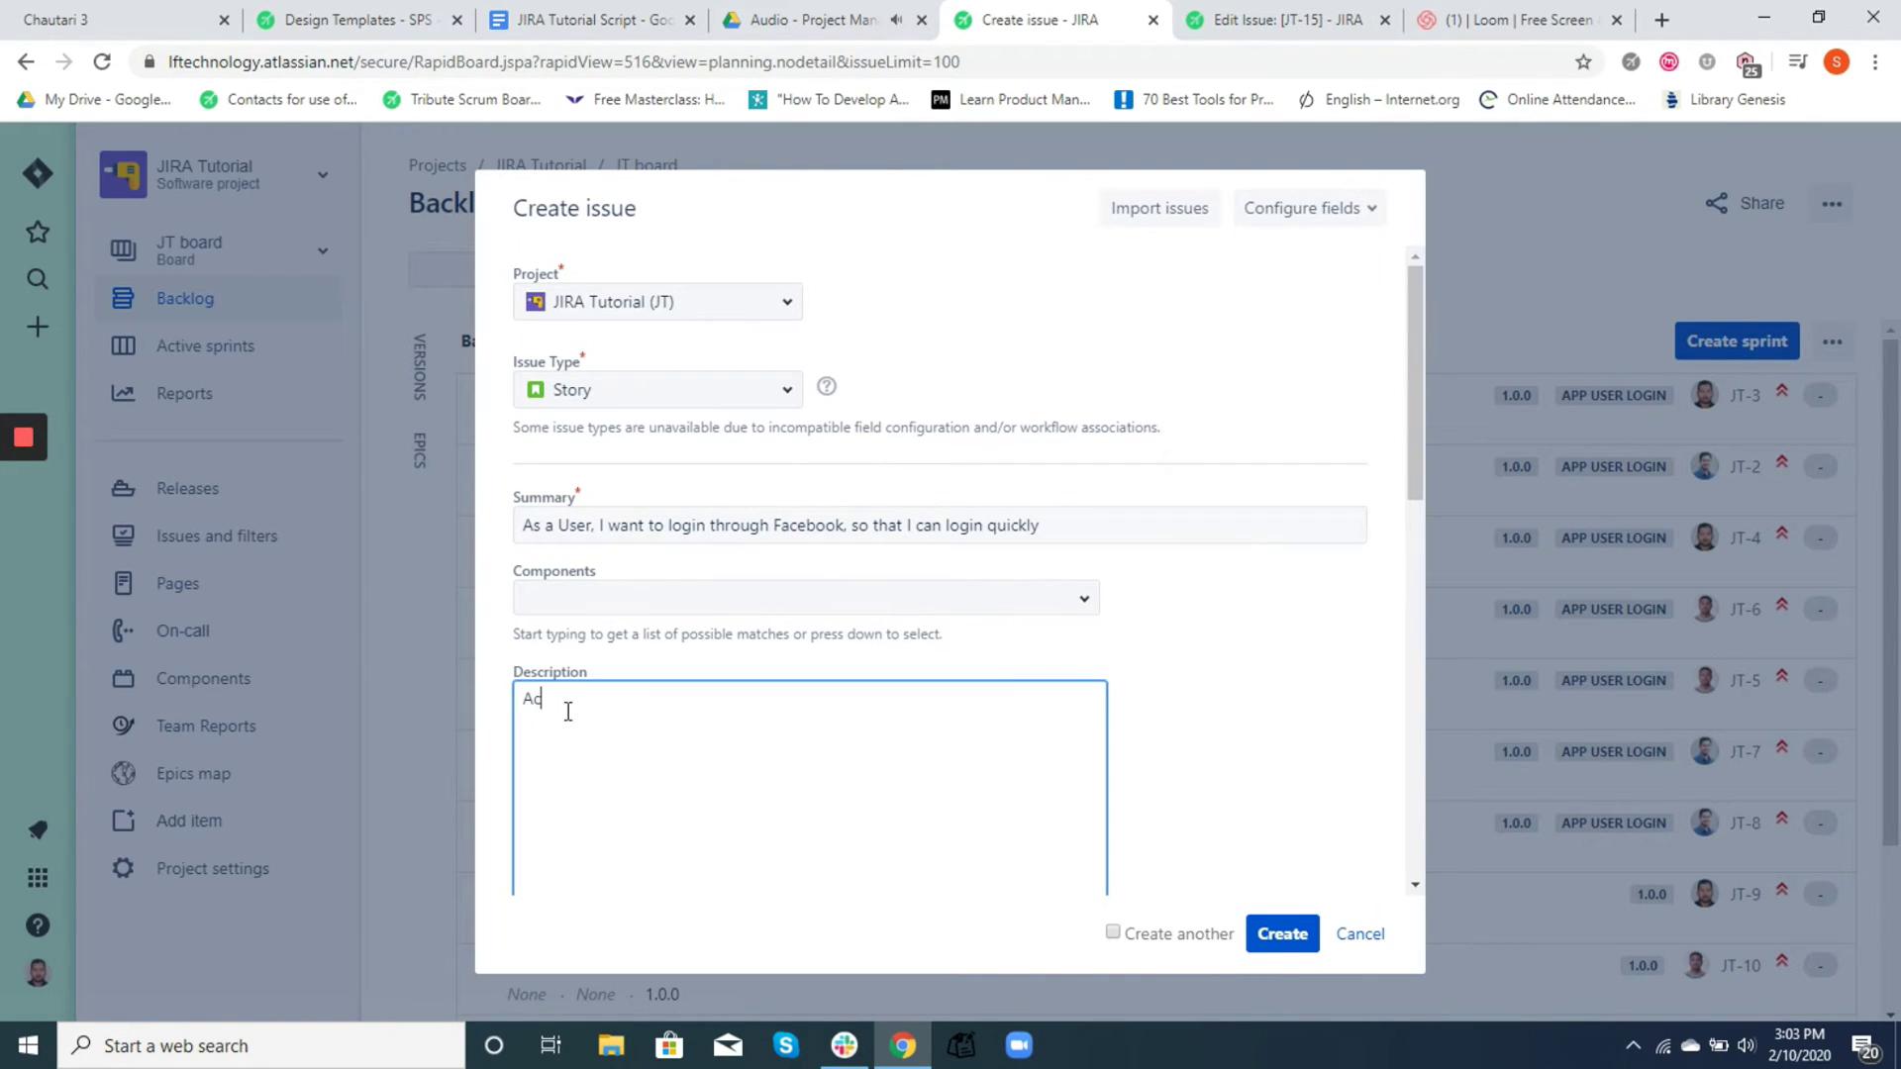
{"action": "type", "text": "ceptance Crtie"}
{"action": "type", "text": "ria:  "}
{"action": "type", "text": "1"}
{"action": "key", "text": "Return"}
{"action": "left_click_drag", "start_coordinate": [1416, 419], "coordinate": [1406, 810]}
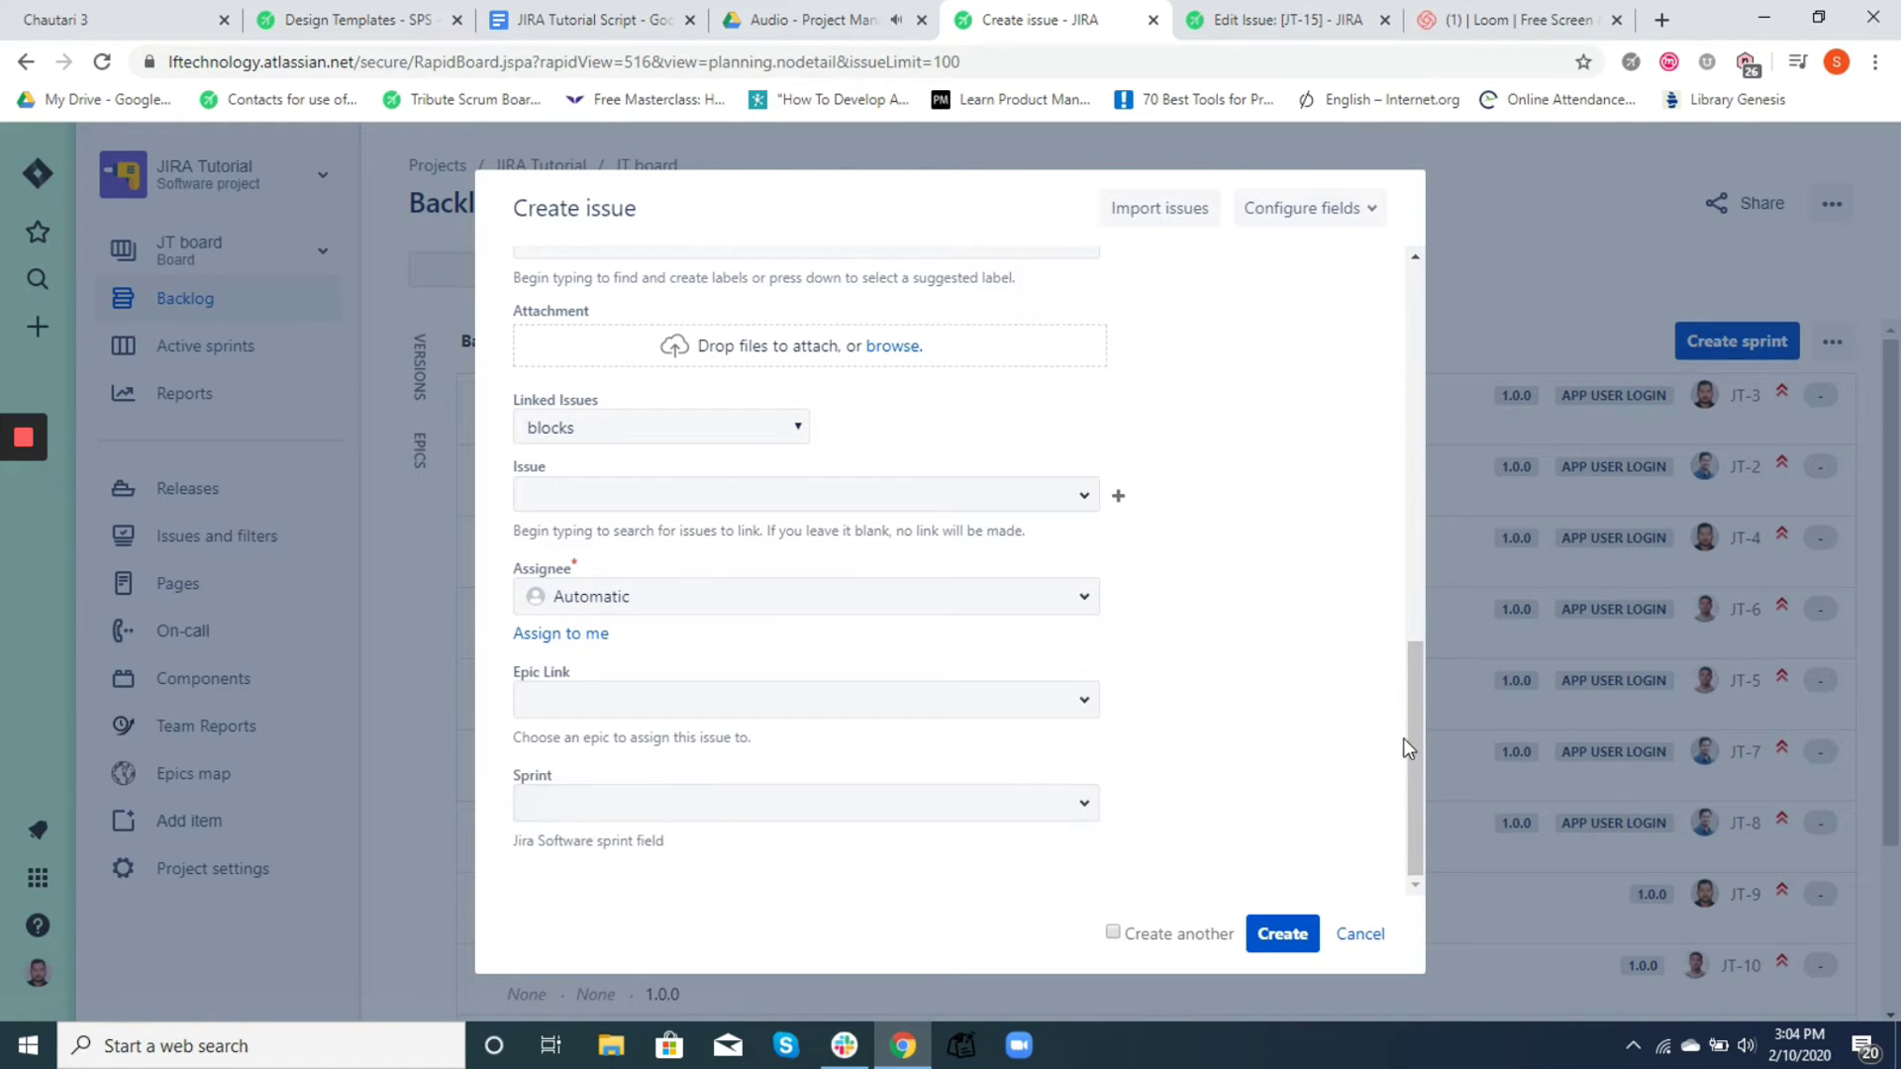
{"action": "left_click_drag", "start_coordinate": [1414, 740], "coordinate": [1409, 348]}
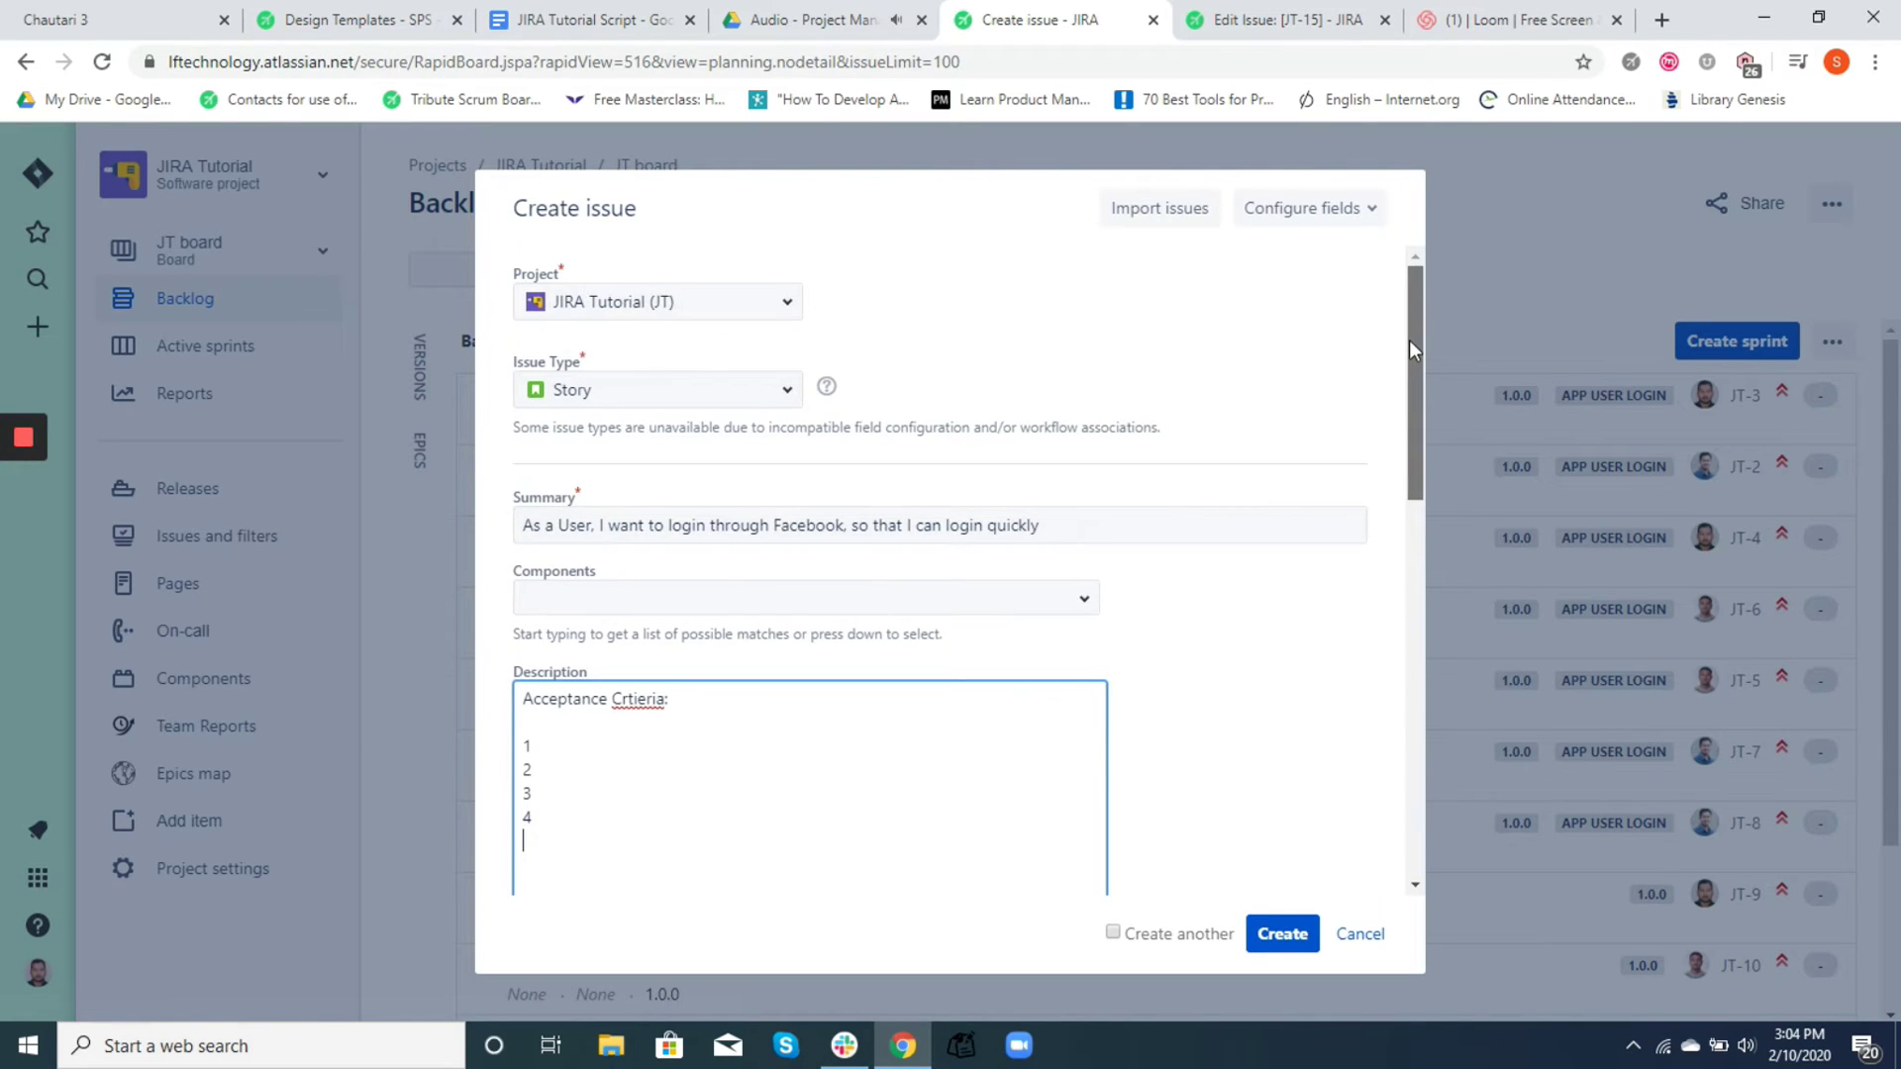
{"action": "scroll", "coordinate": [1409, 357], "scroll_direction": "down", "scroll_amount": 1}
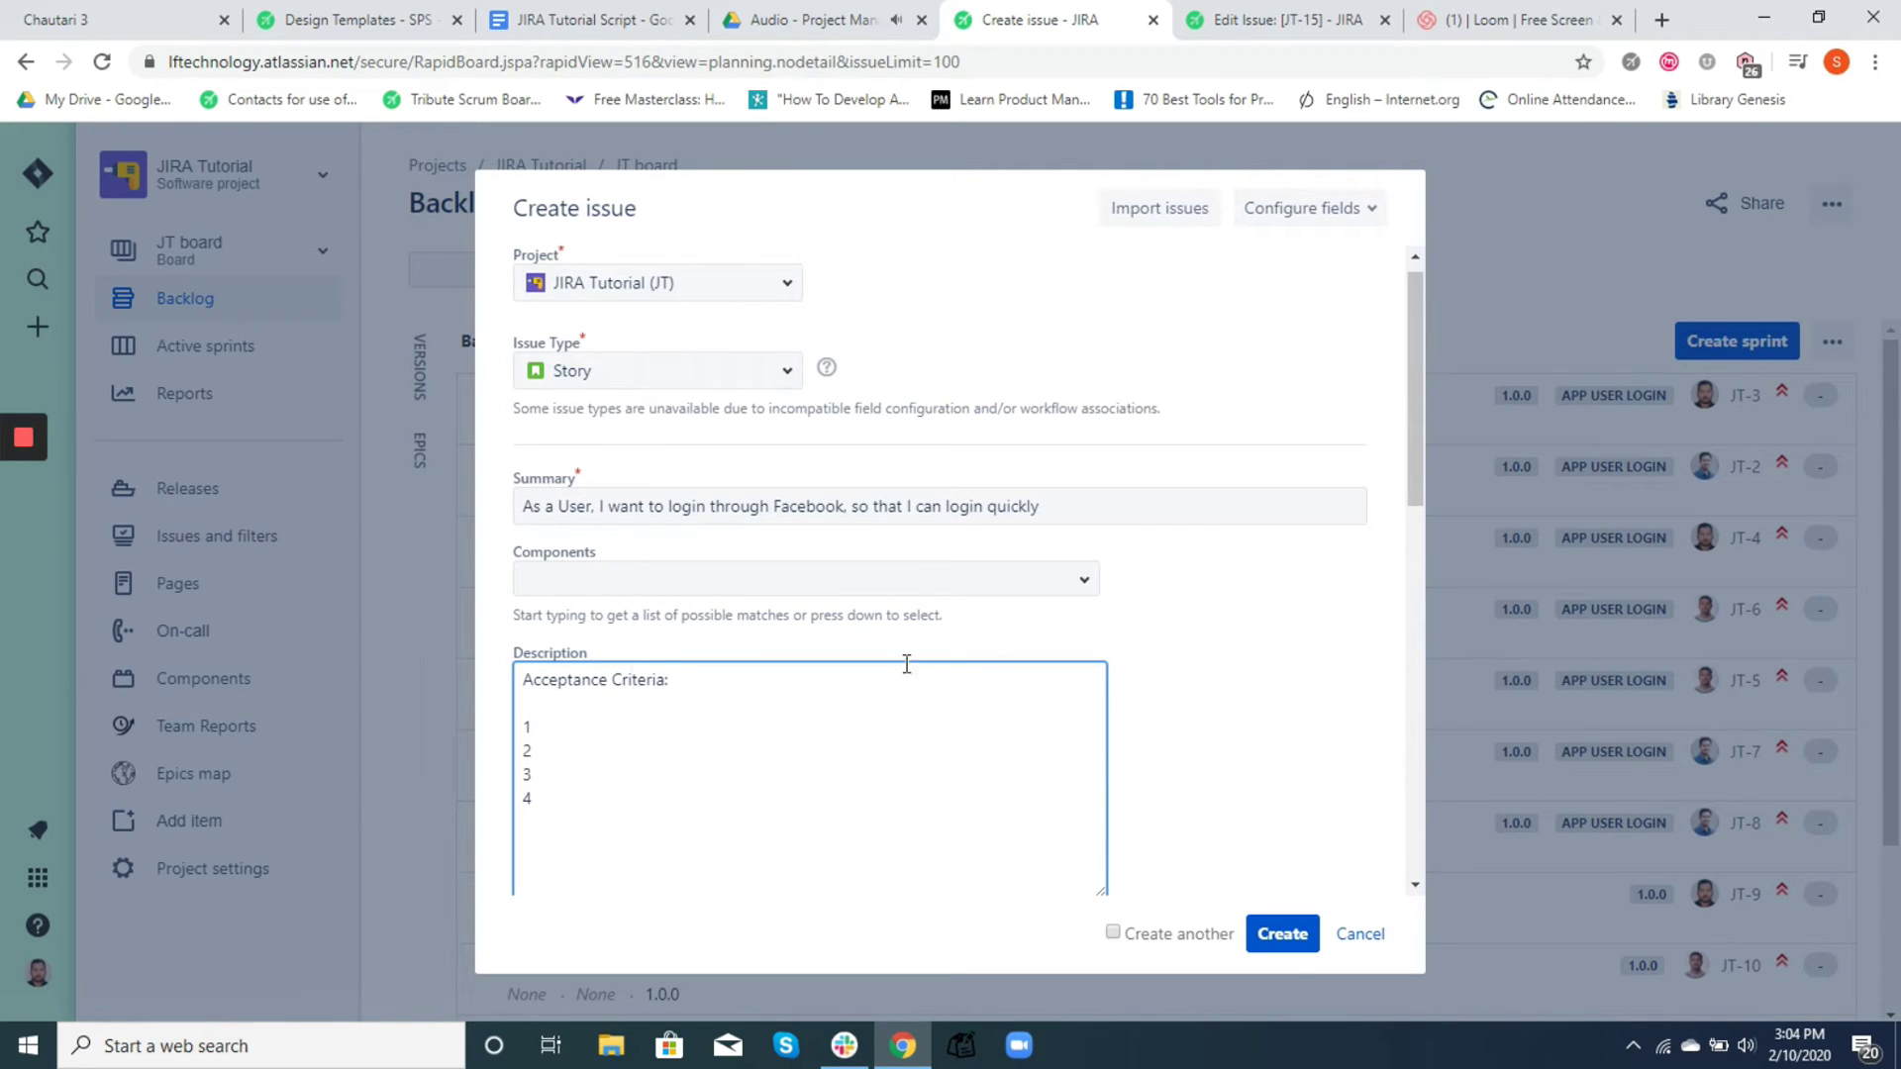
Create the Facebook login story and select the new JT-16 at the top of the backlog
{"action": "left_click", "coordinate": [1281, 930]}
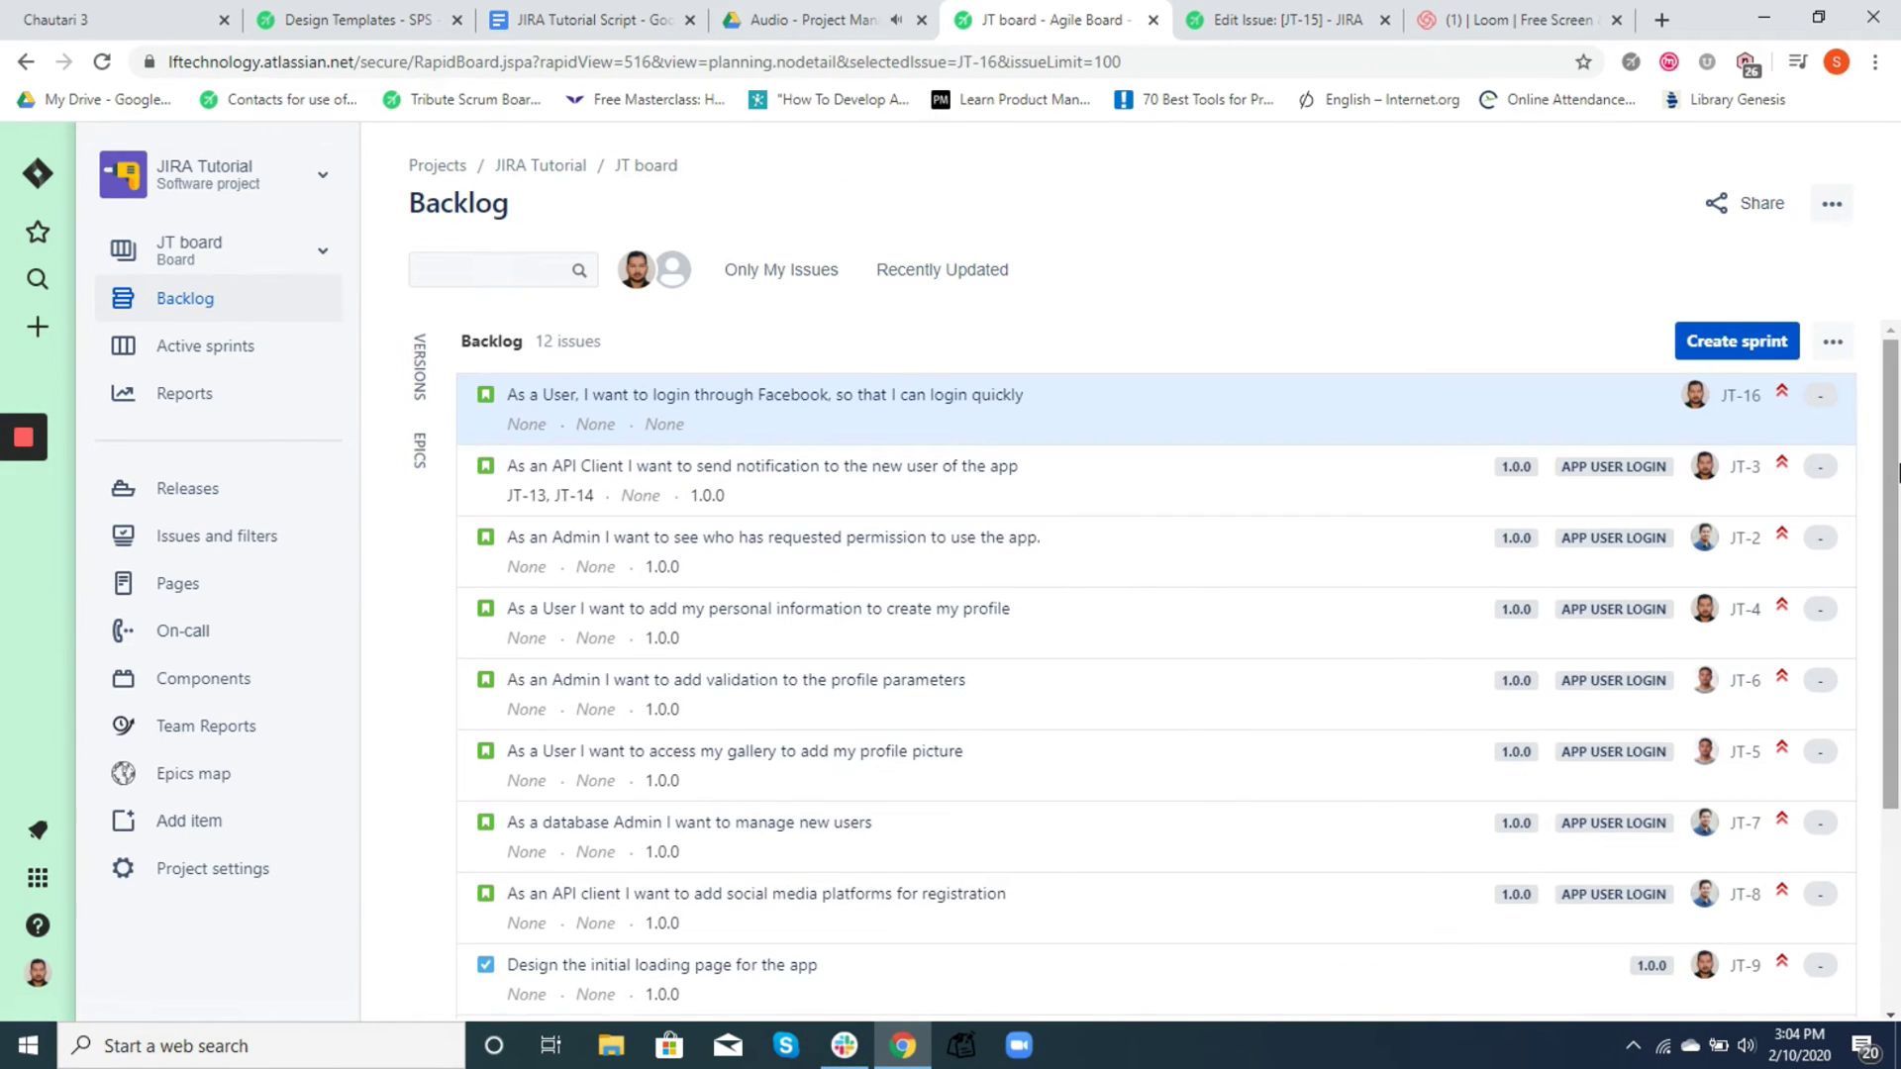
{"action": "scroll", "coordinate": [1898, 529], "scroll_direction": "down", "scroll_amount": 1}
{"action": "scroll", "coordinate": [1897, 529], "scroll_direction": "up", "scroll_amount": 1}
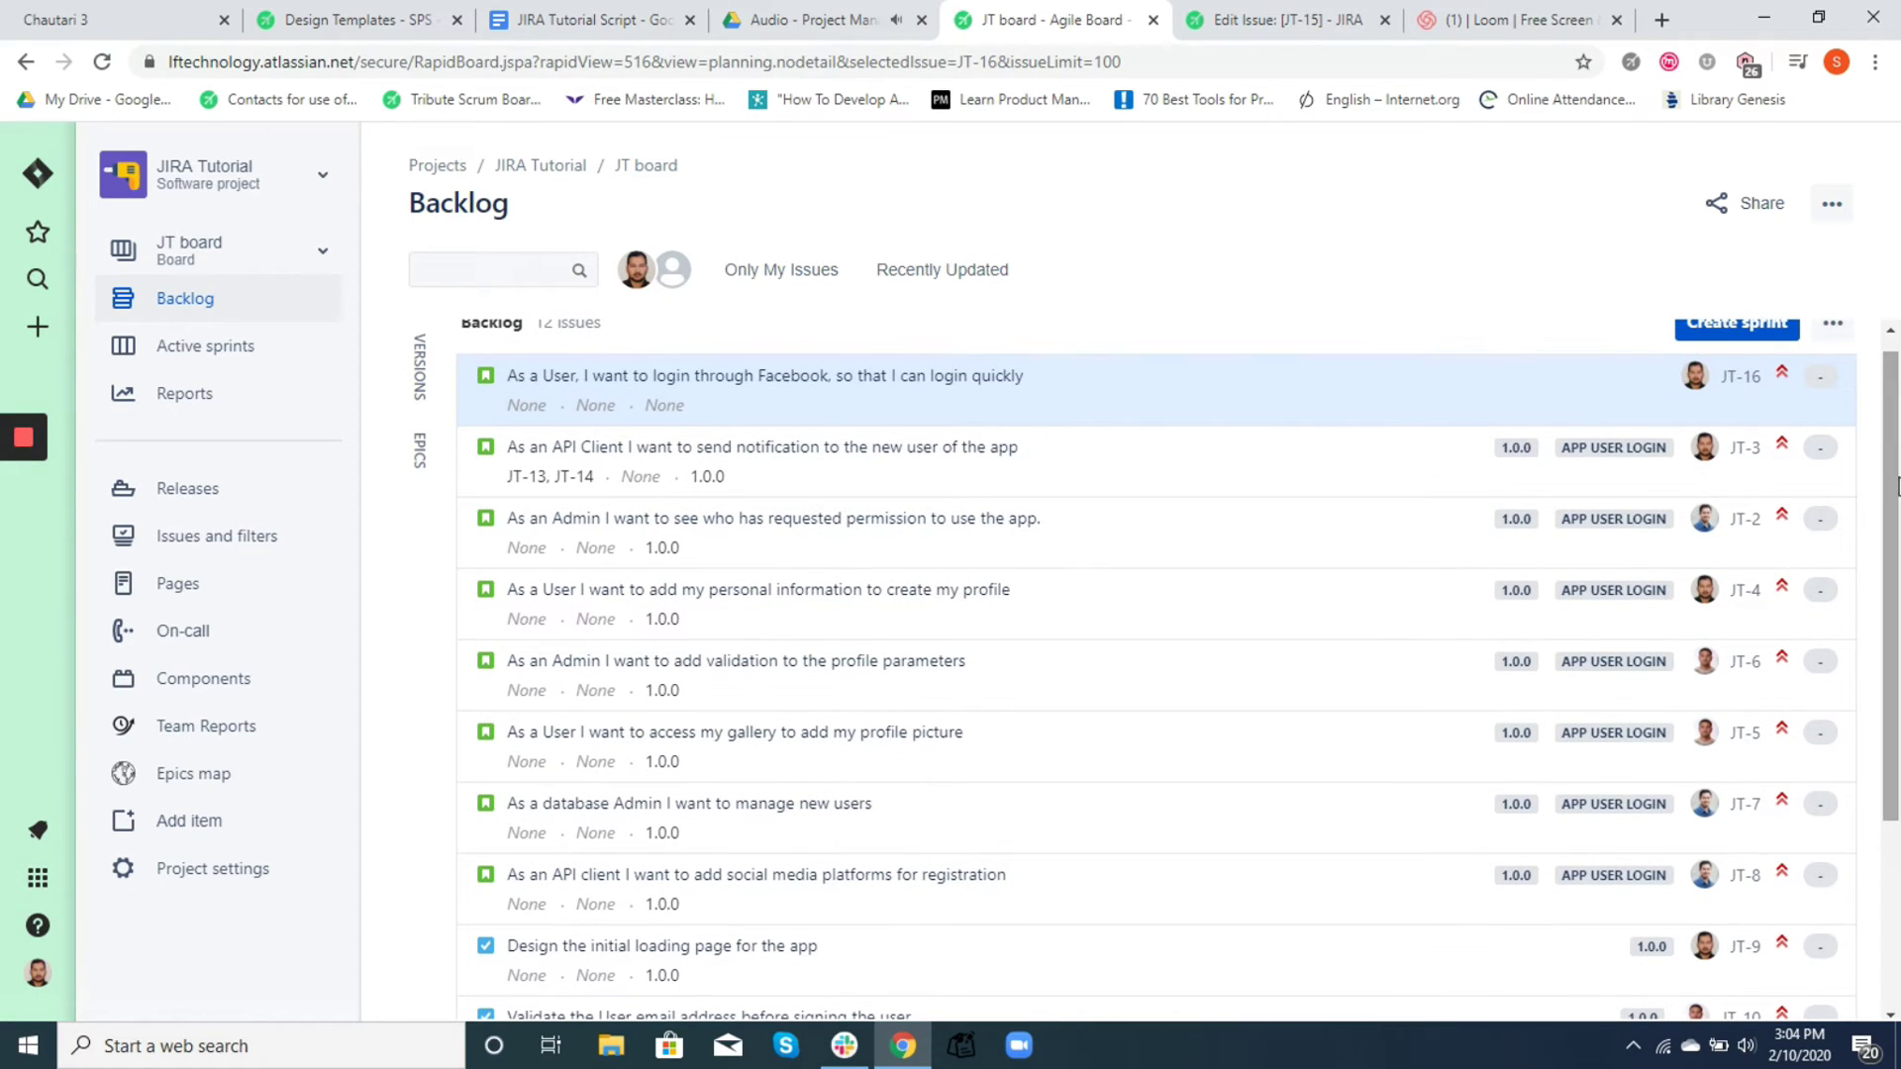
{"action": "left_click", "coordinate": [803, 394]}
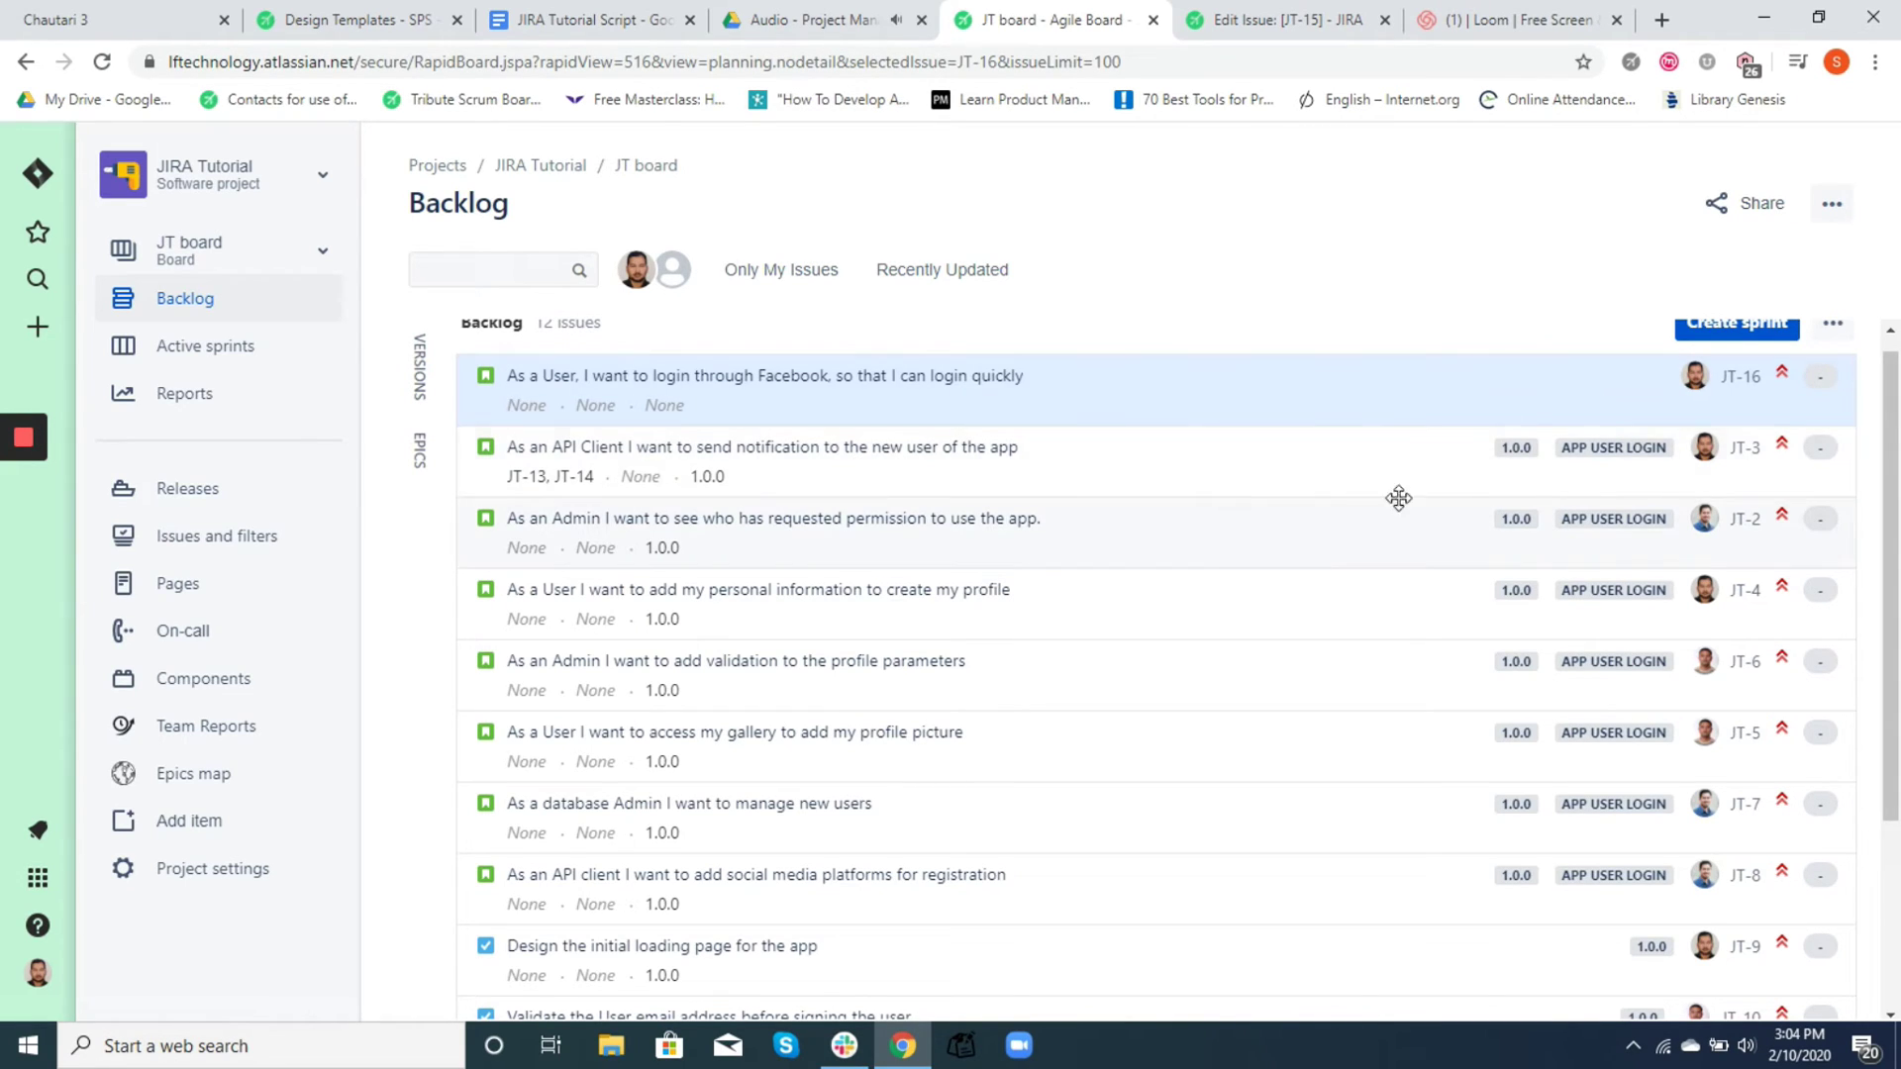
{"action": "left_click_drag", "start_coordinate": [1892, 427], "coordinate": [1894, 366]}
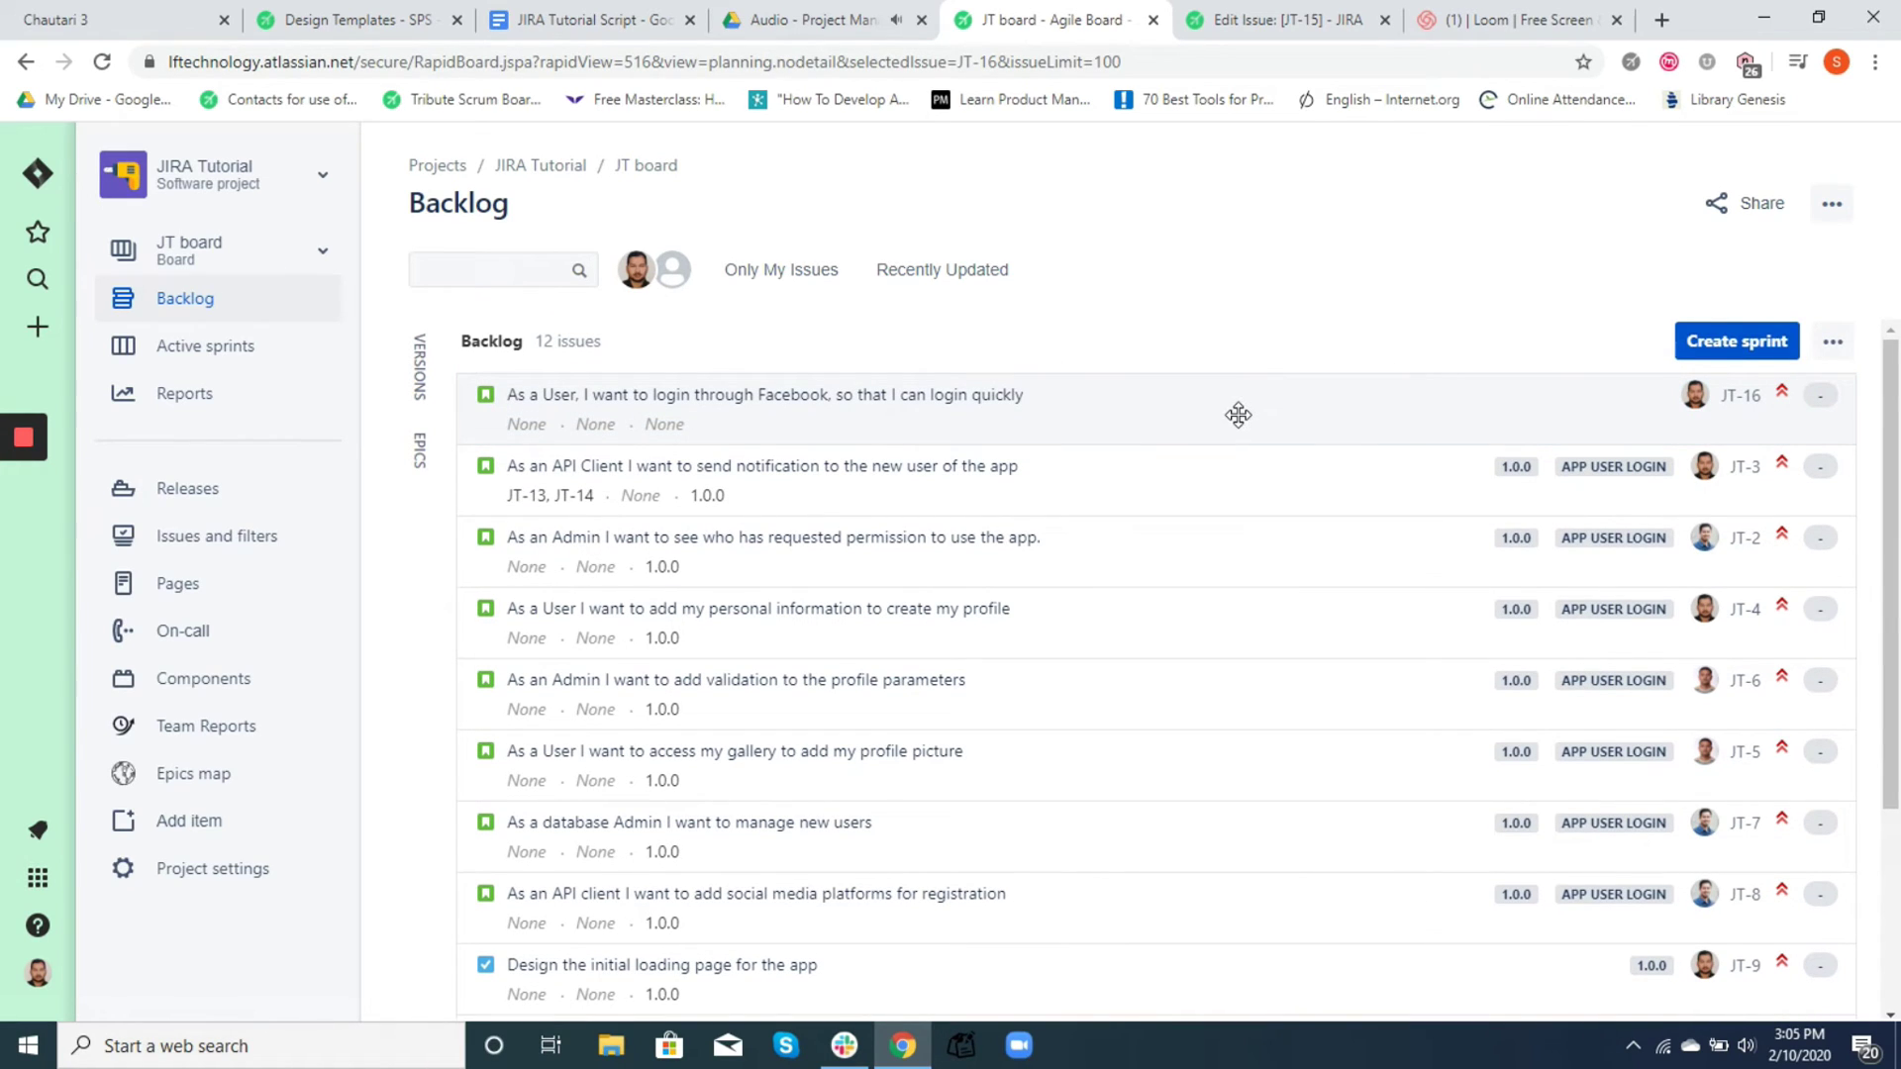
Show JT-16's details with its extra fields, close the leftover JT-15 edit tab, and reopen JT-16
{"action": "left_click", "coordinate": [1106, 414]}
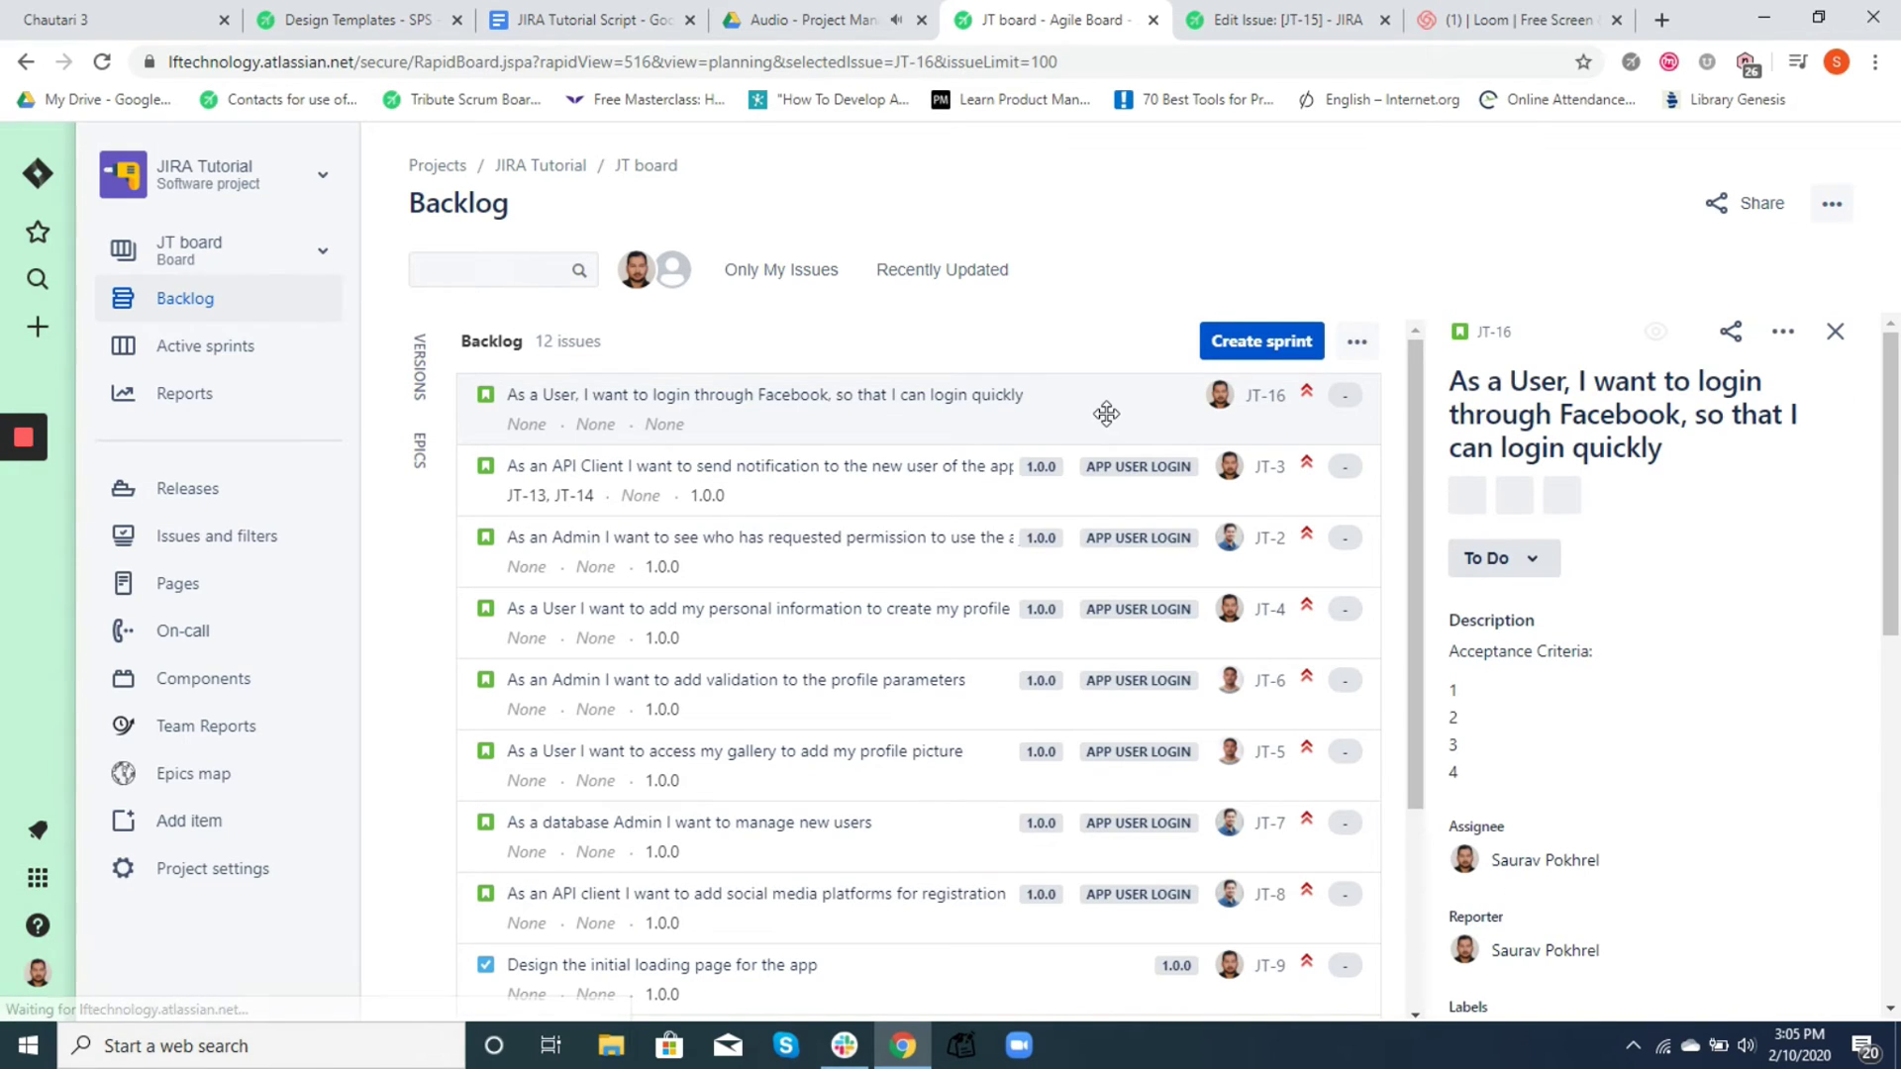
{"action": "left_click_drag", "start_coordinate": [1898, 421], "coordinate": [1898, 747]}
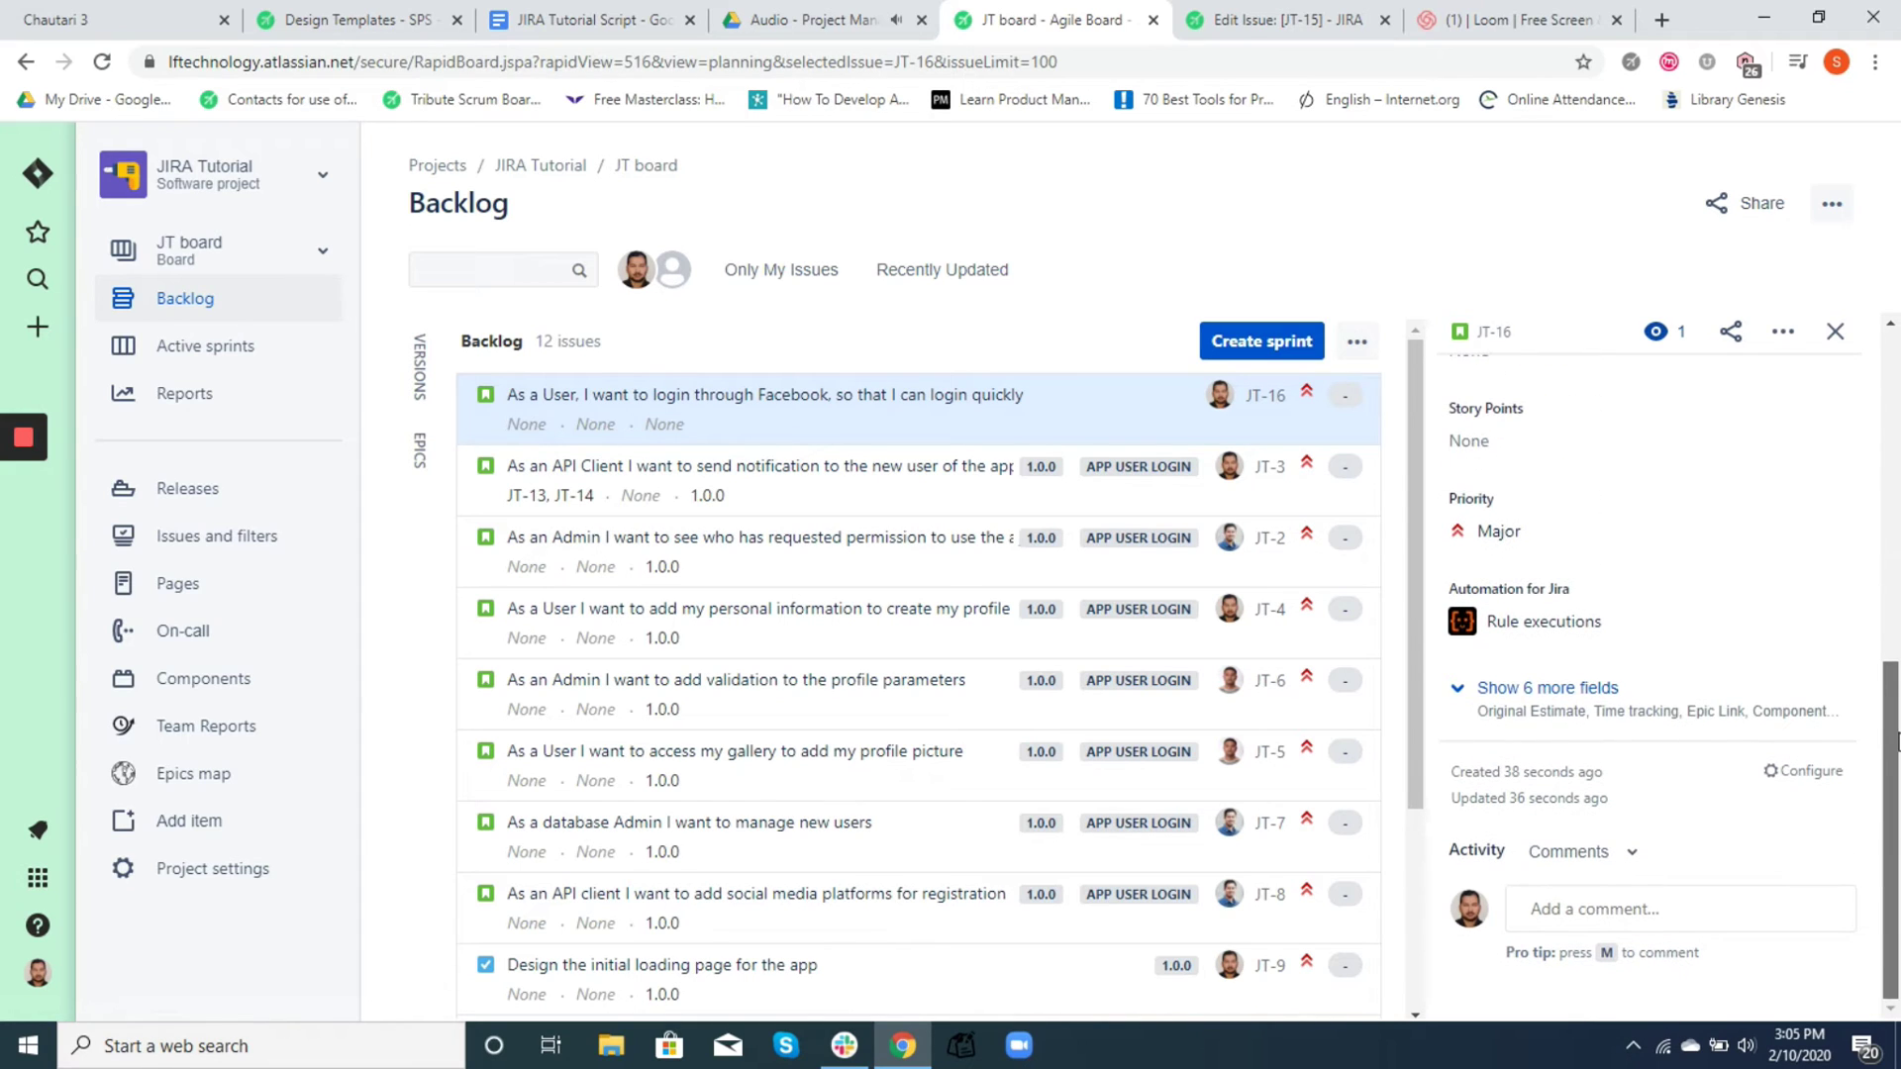
{"action": "left_click", "coordinate": [1543, 693]}
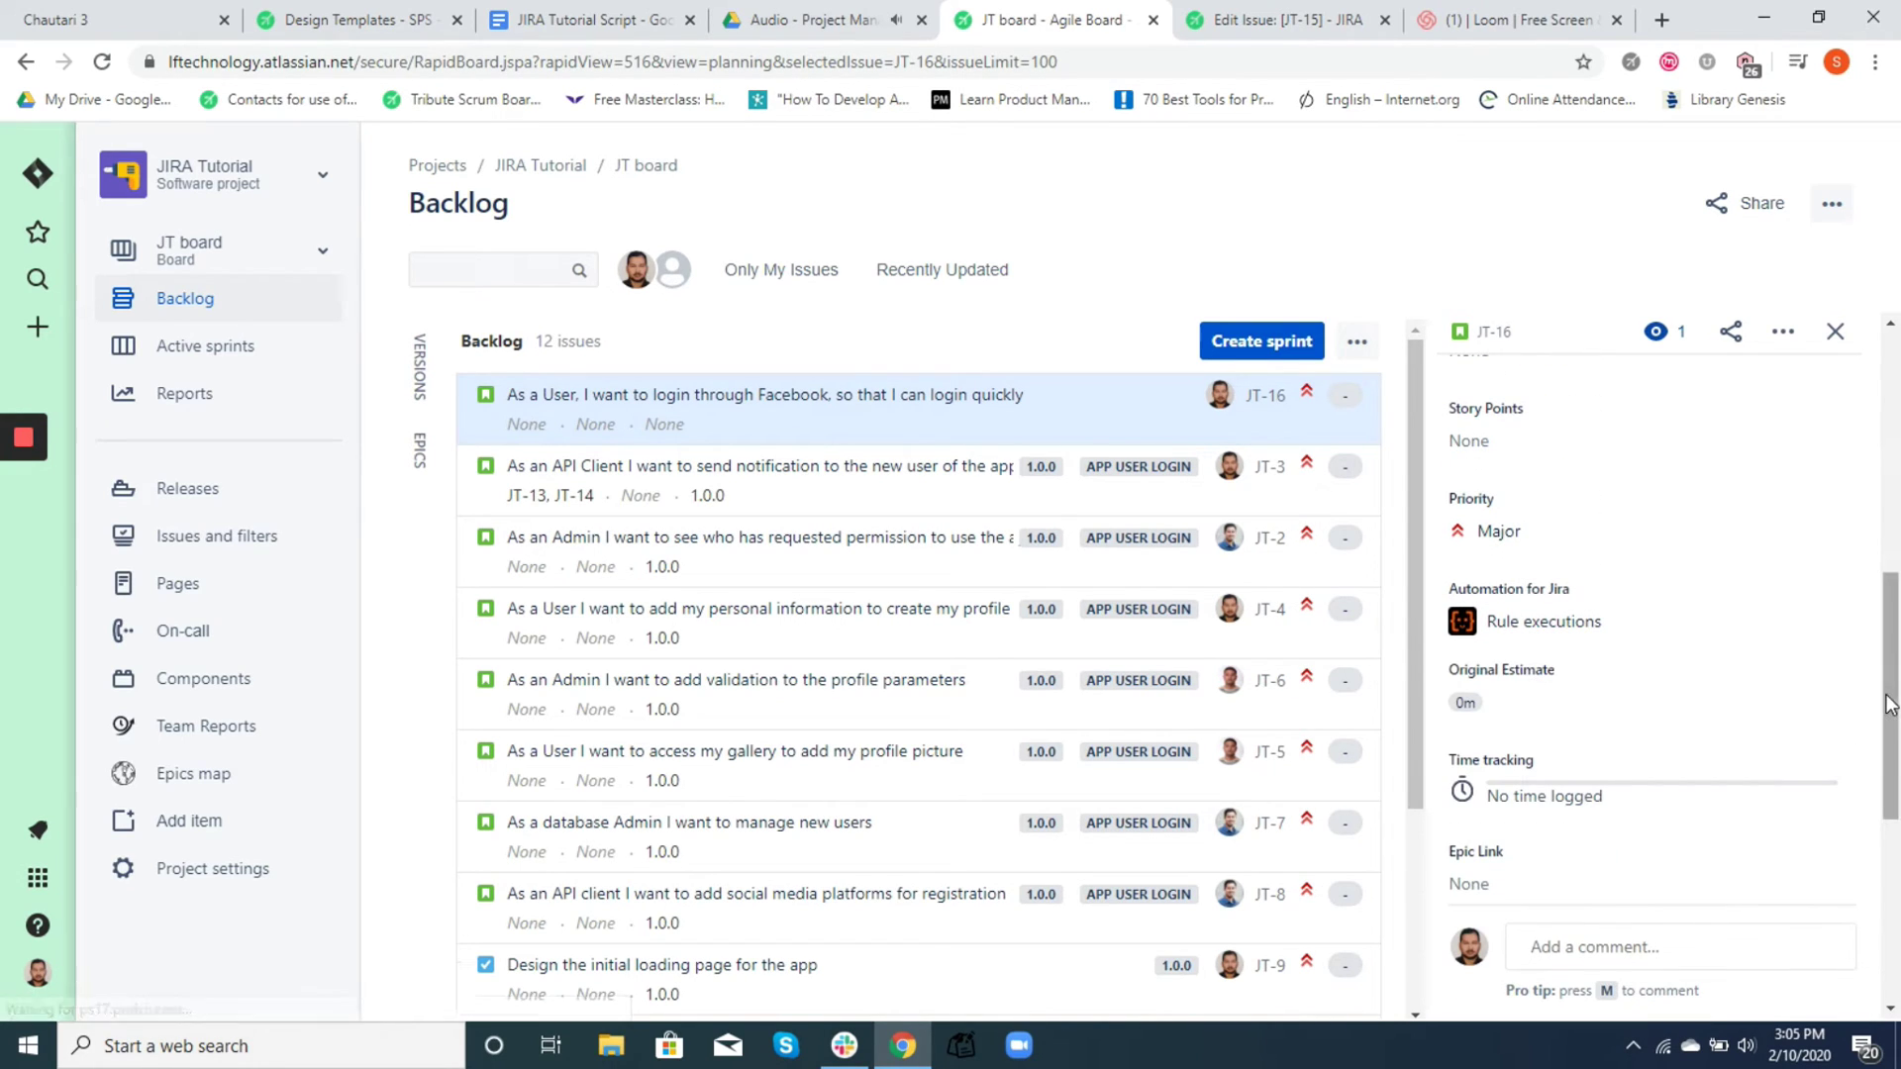
{"action": "left_click_drag", "start_coordinate": [1890, 676], "coordinate": [1891, 864]}
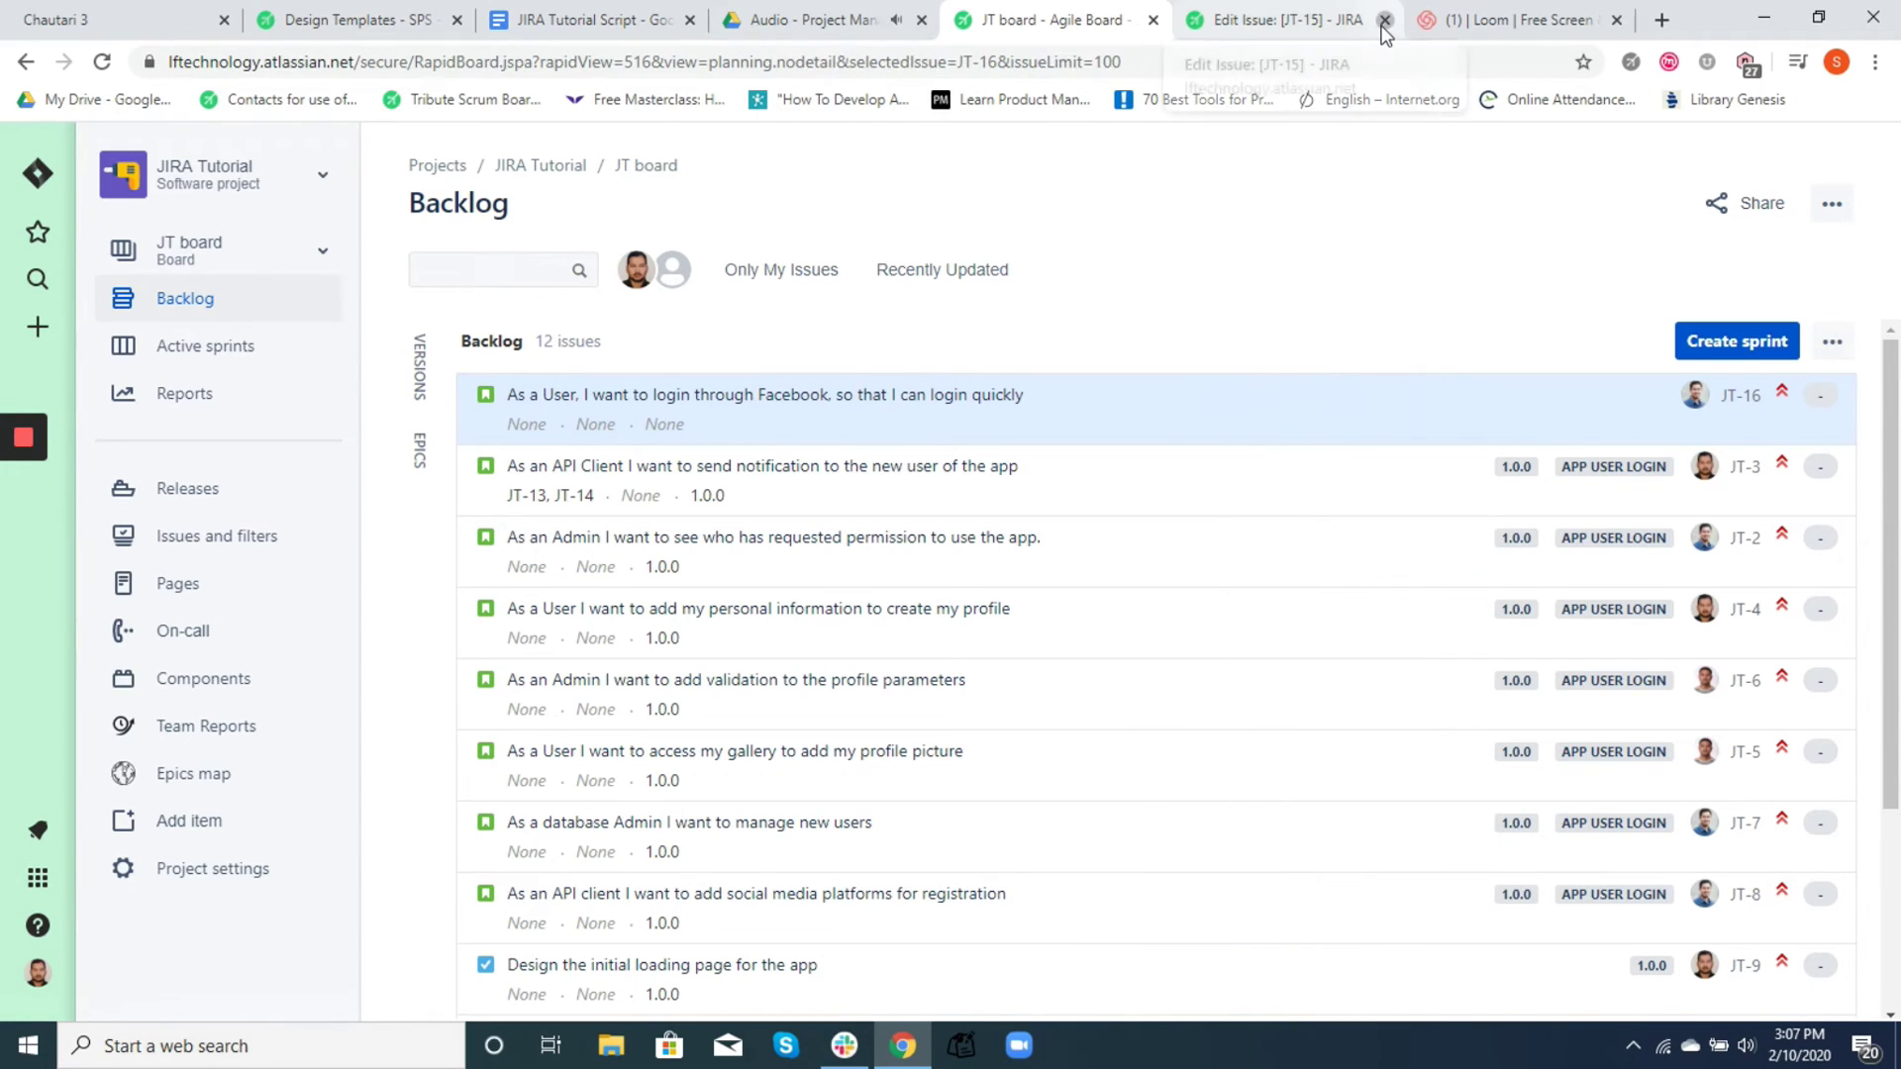
{"action": "left_click", "coordinate": [1384, 20]}
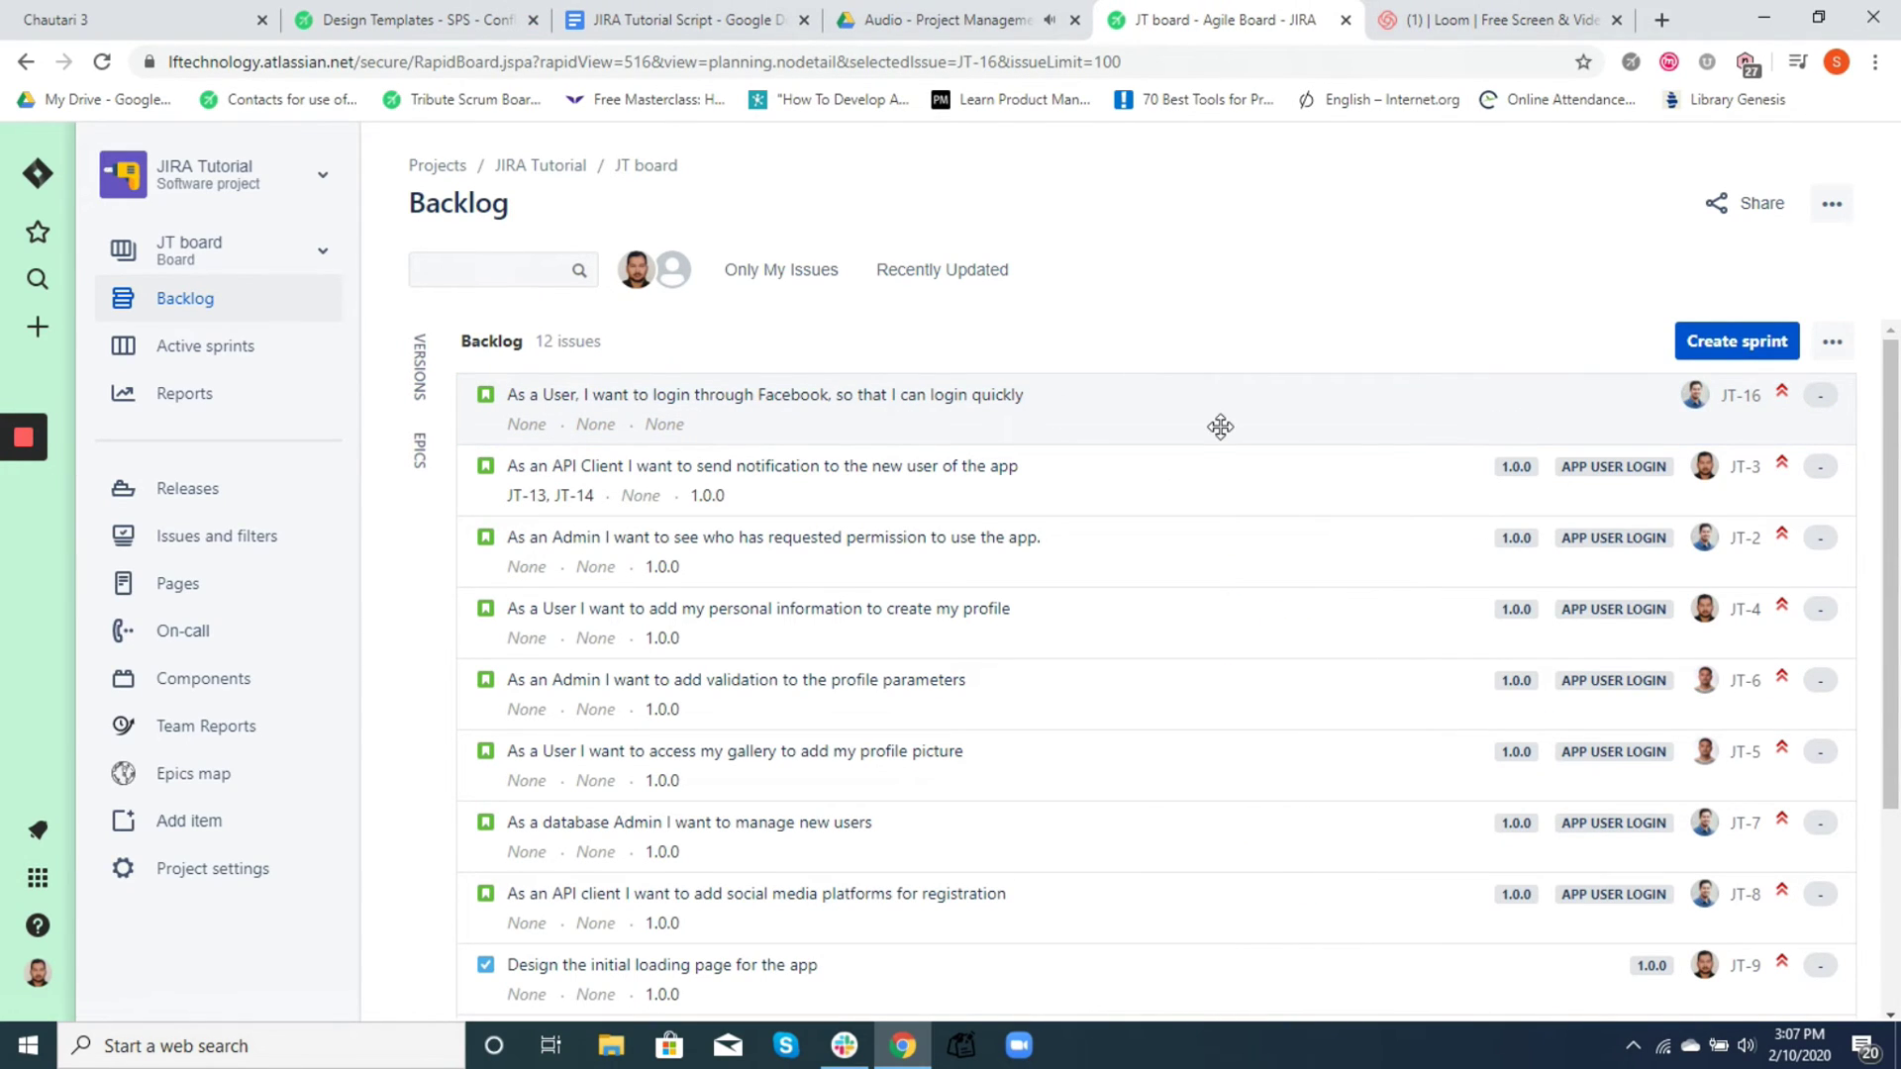
{"action": "left_click", "coordinate": [1084, 417]}
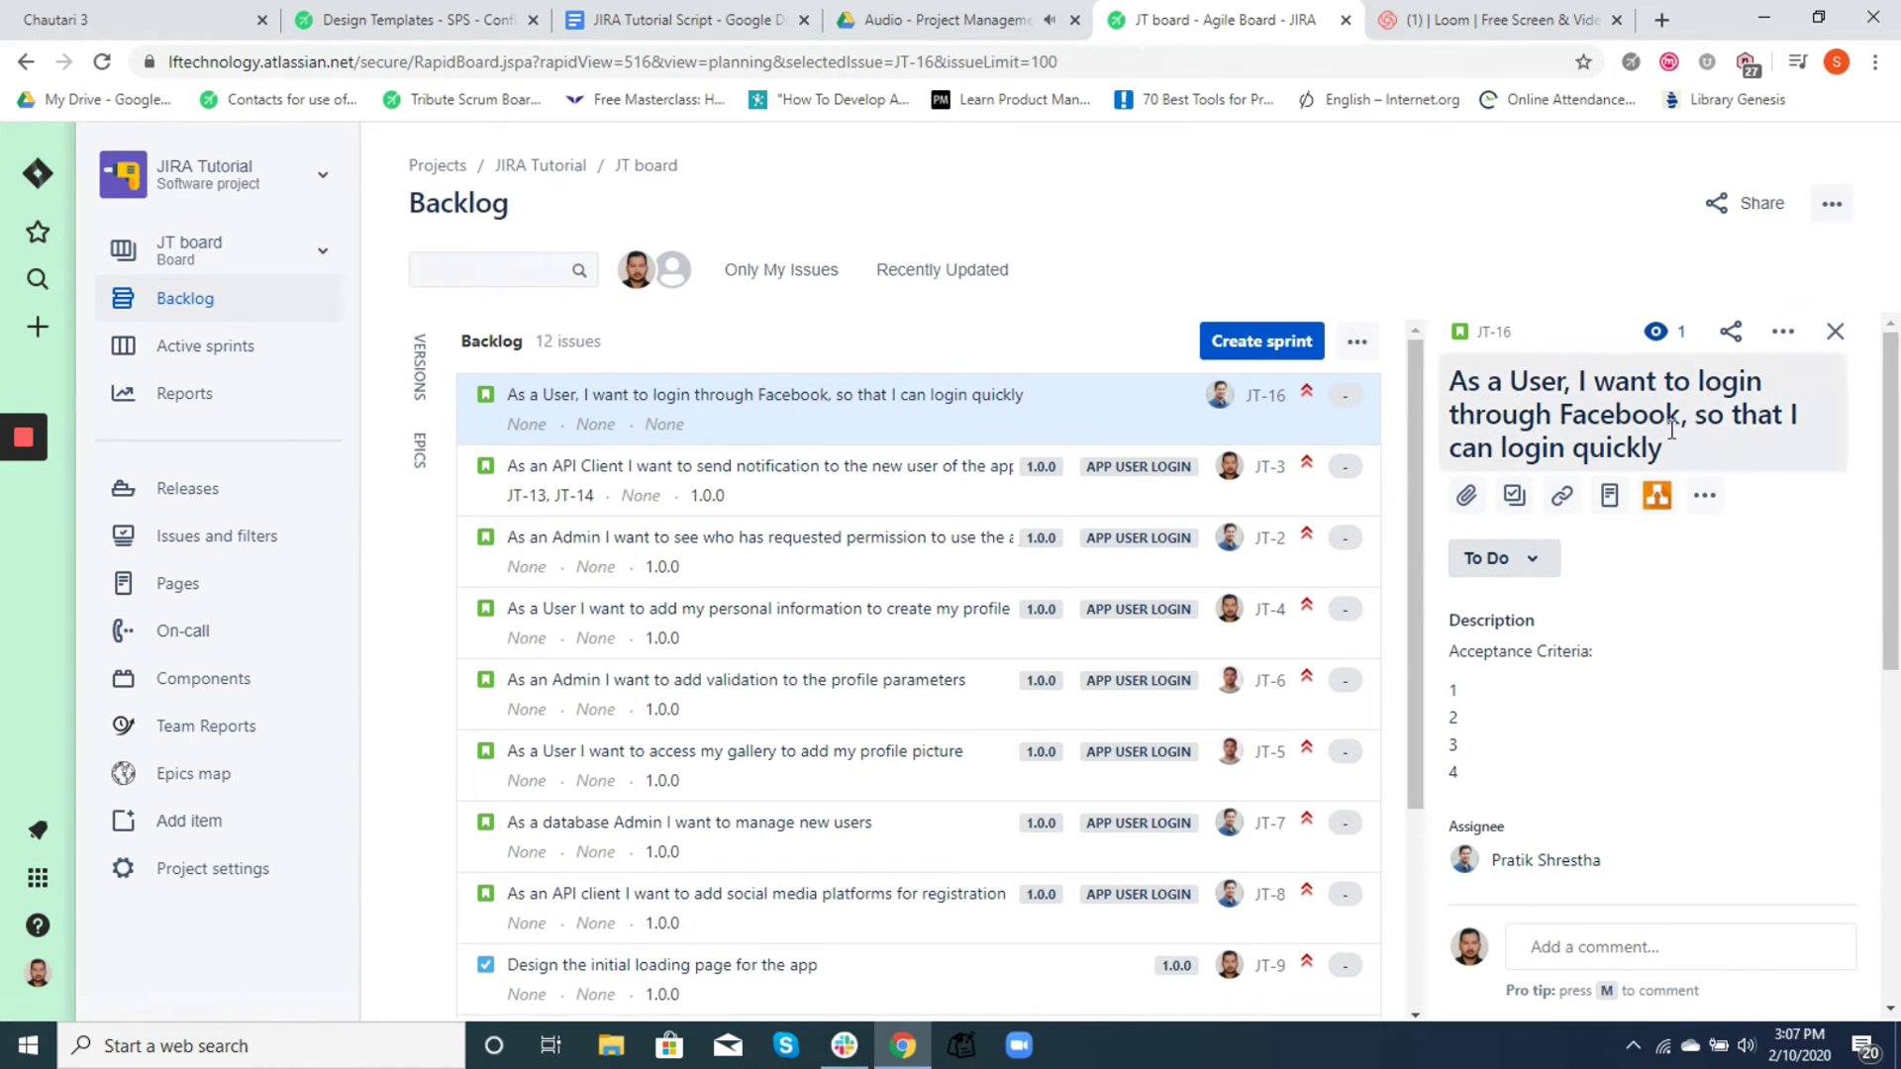
Review the Scrum Default Issue Screen layout fields from JT-16's actions menu, then close that page
{"action": "left_click", "coordinate": [1783, 335]}
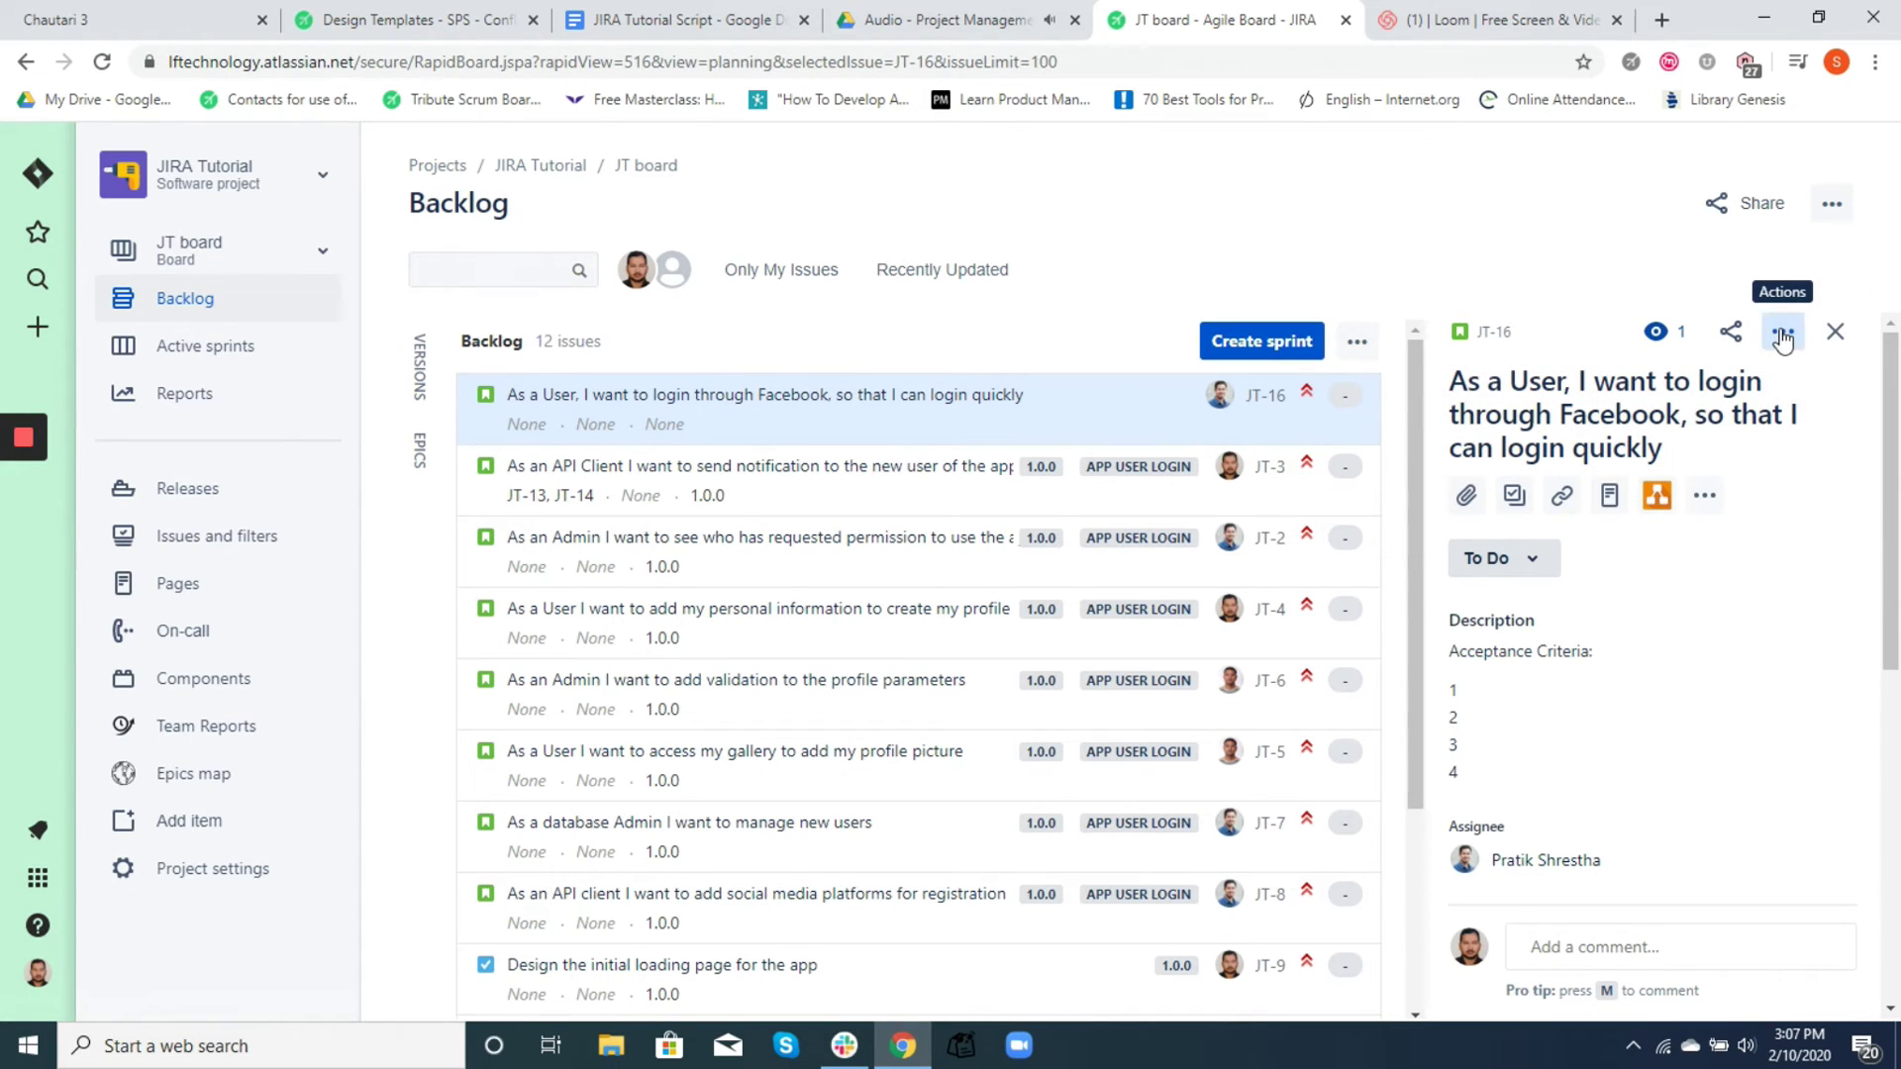
{"action": "left_click", "coordinate": [1695, 958]}
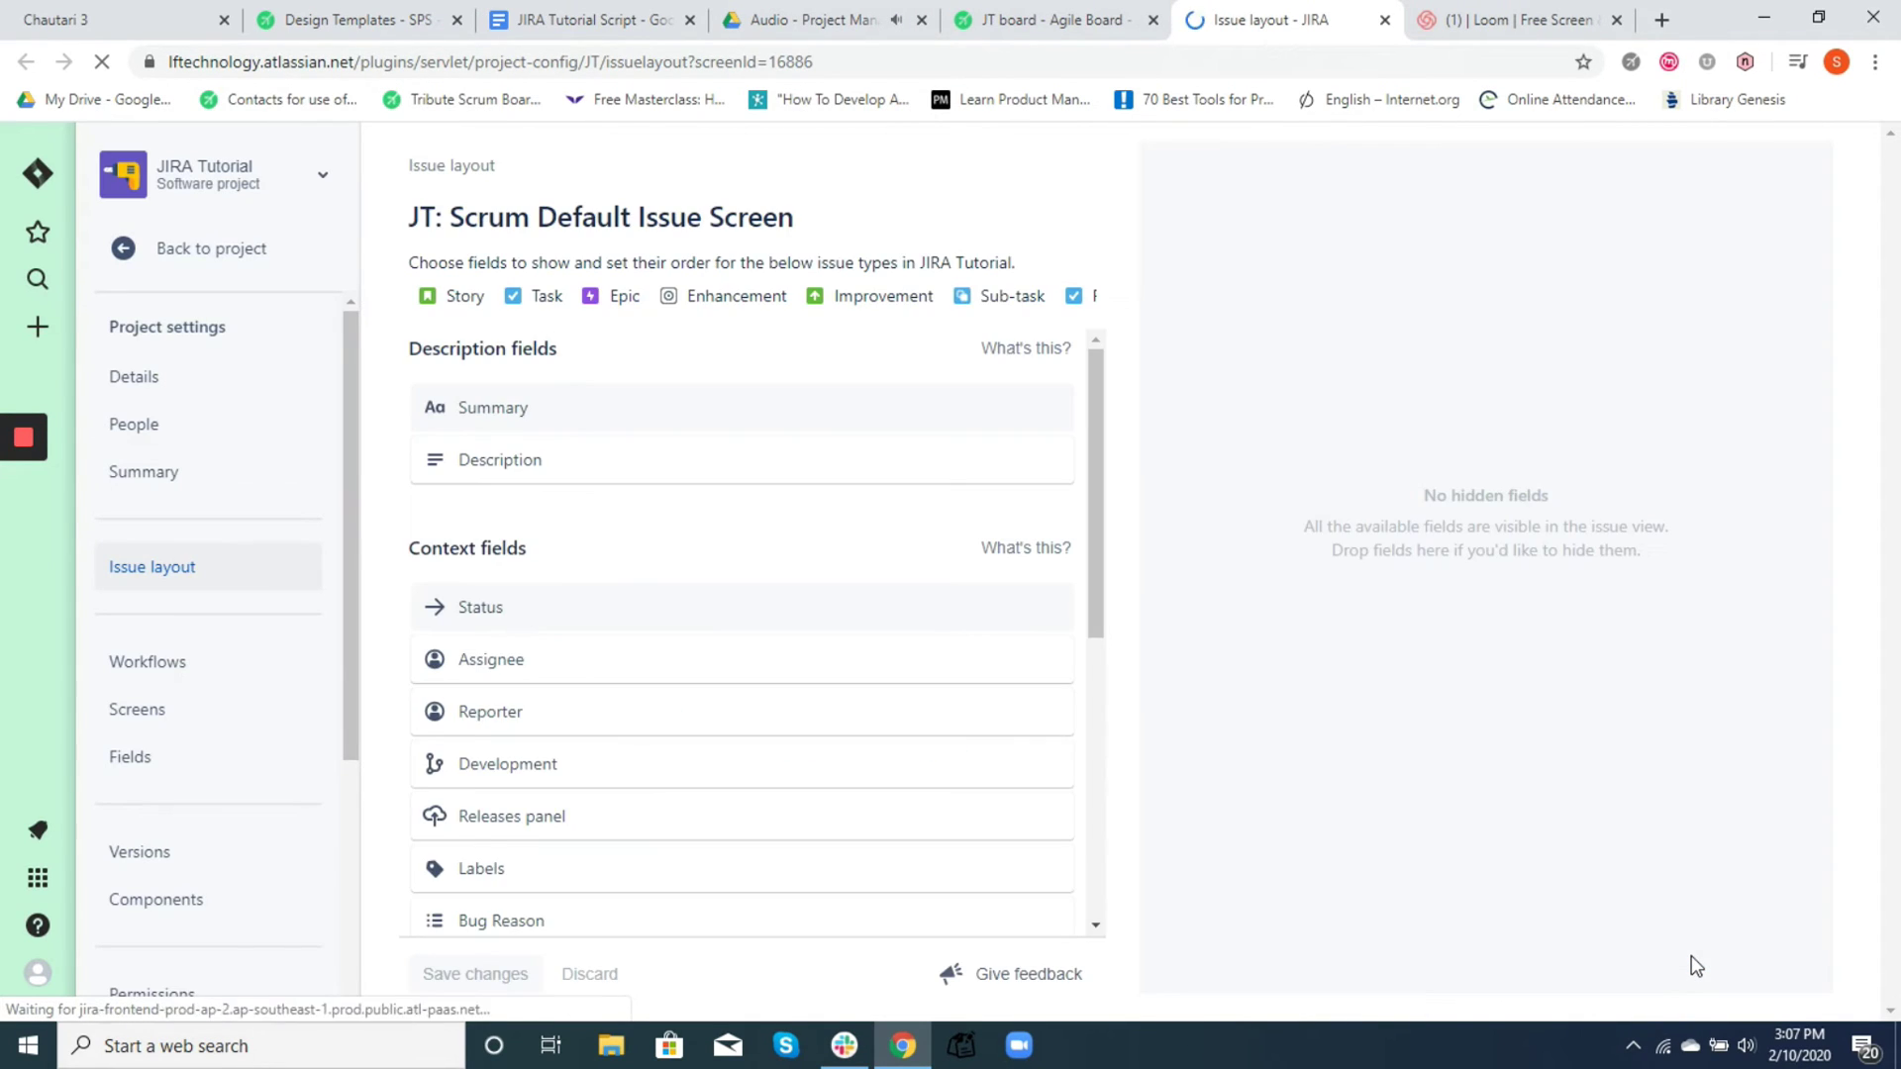
{"action": "left_click_drag", "start_coordinate": [1097, 483], "coordinate": [1107, 446]}
{"action": "key", "text": "ctrl+w"}
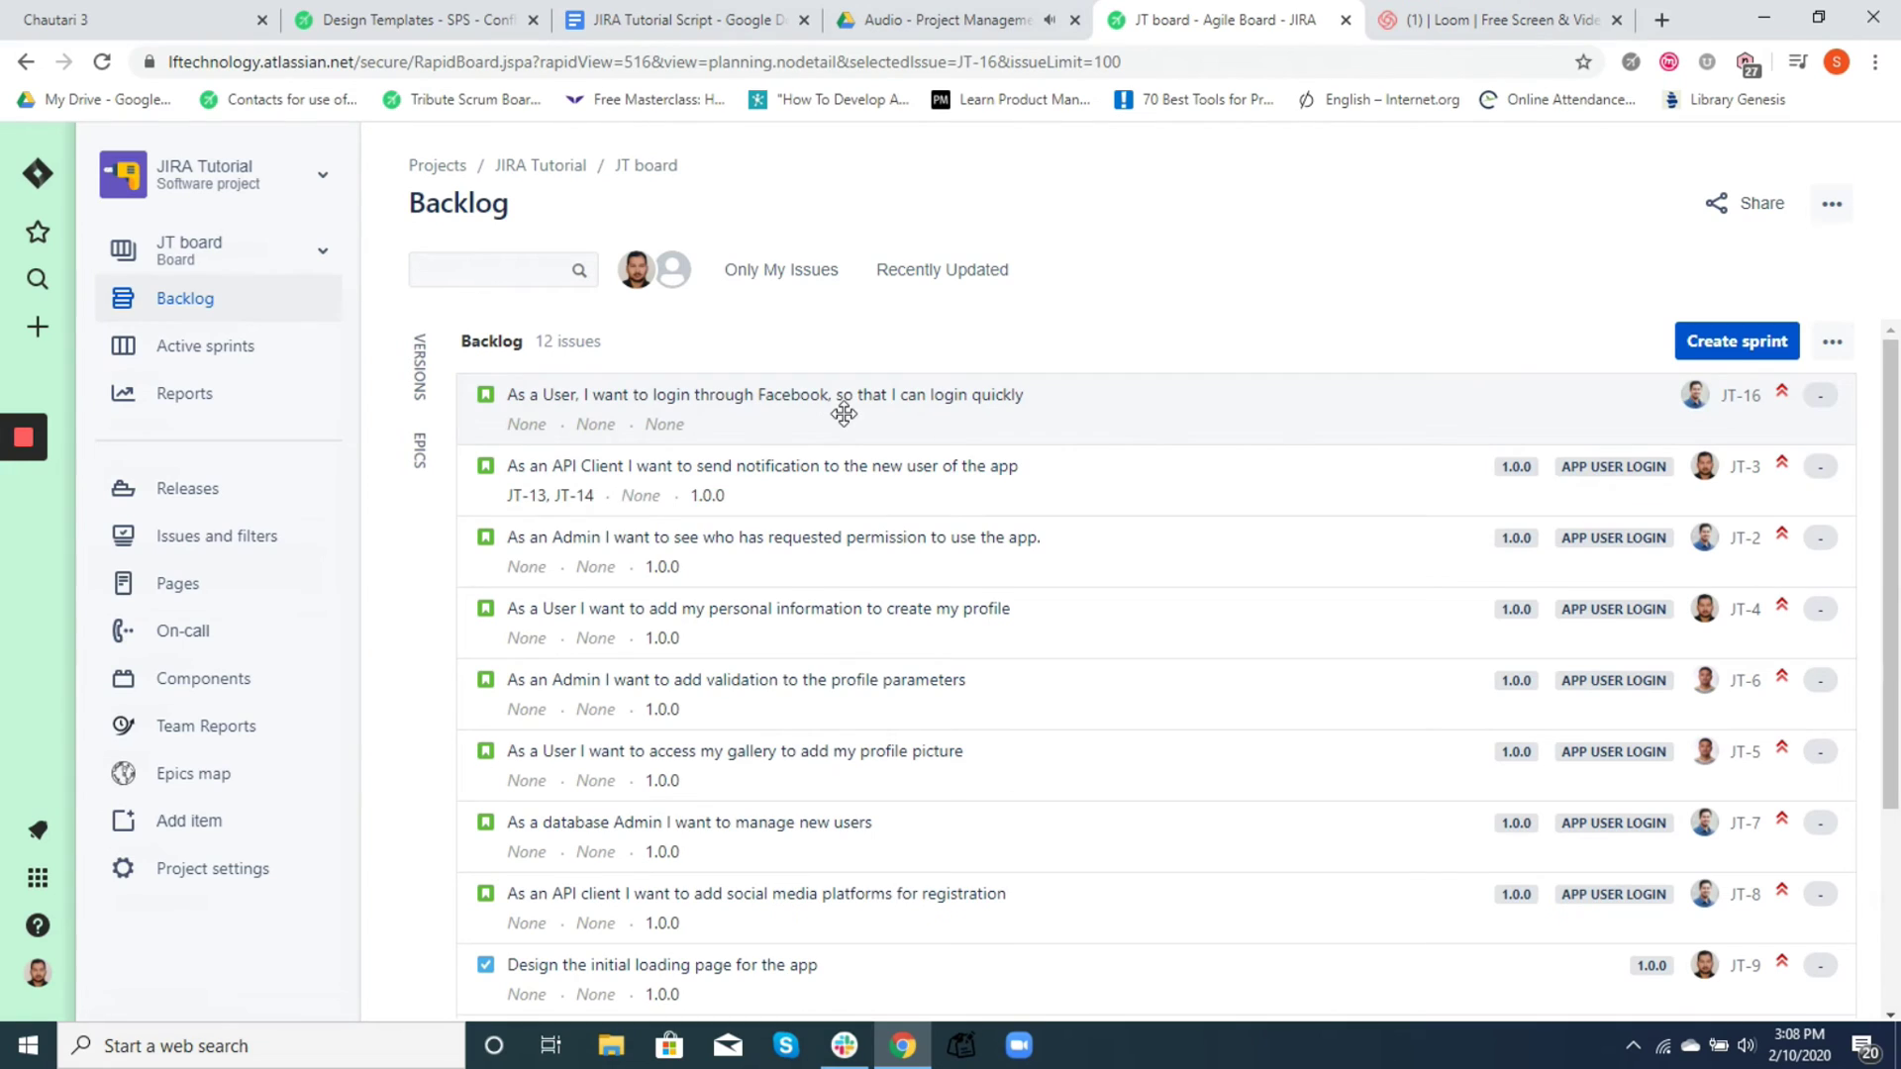
{"action": "left_click", "coordinate": [692, 407]}
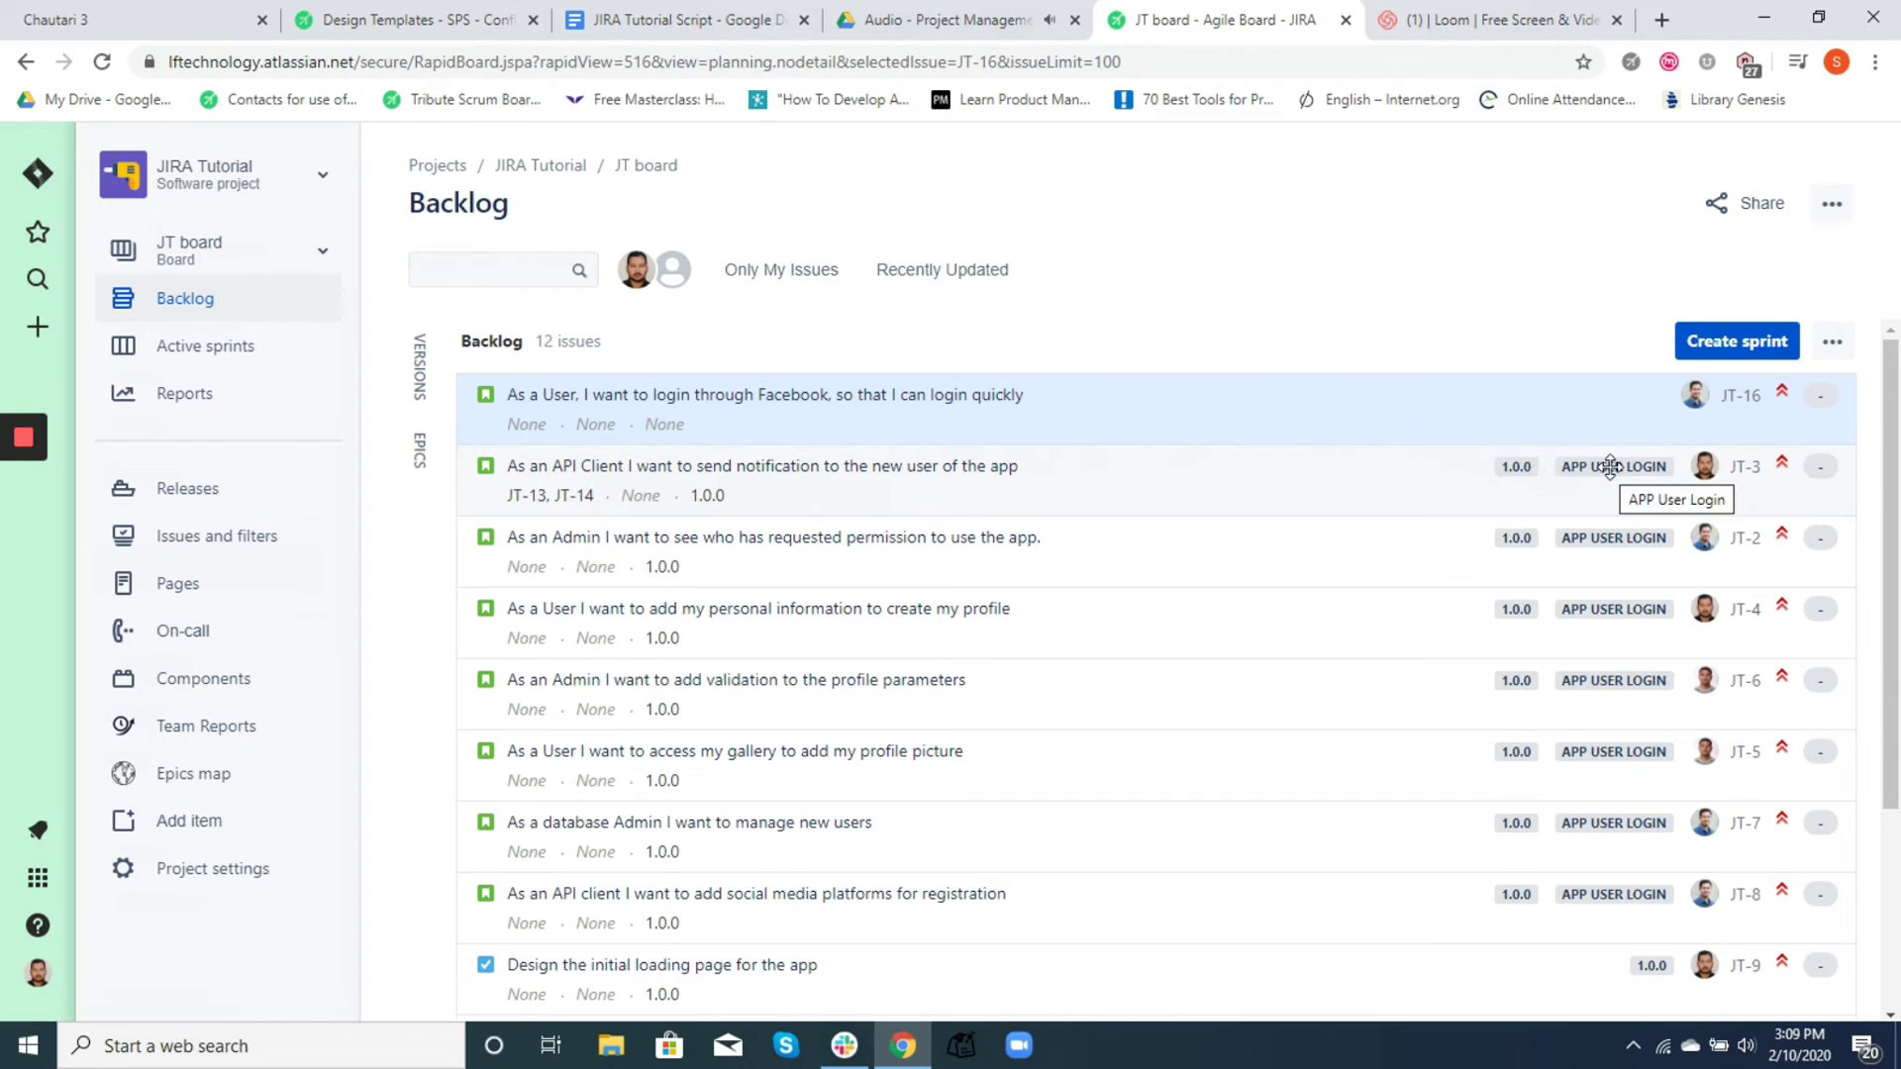
{"action": "left_click", "coordinate": [841, 493]}
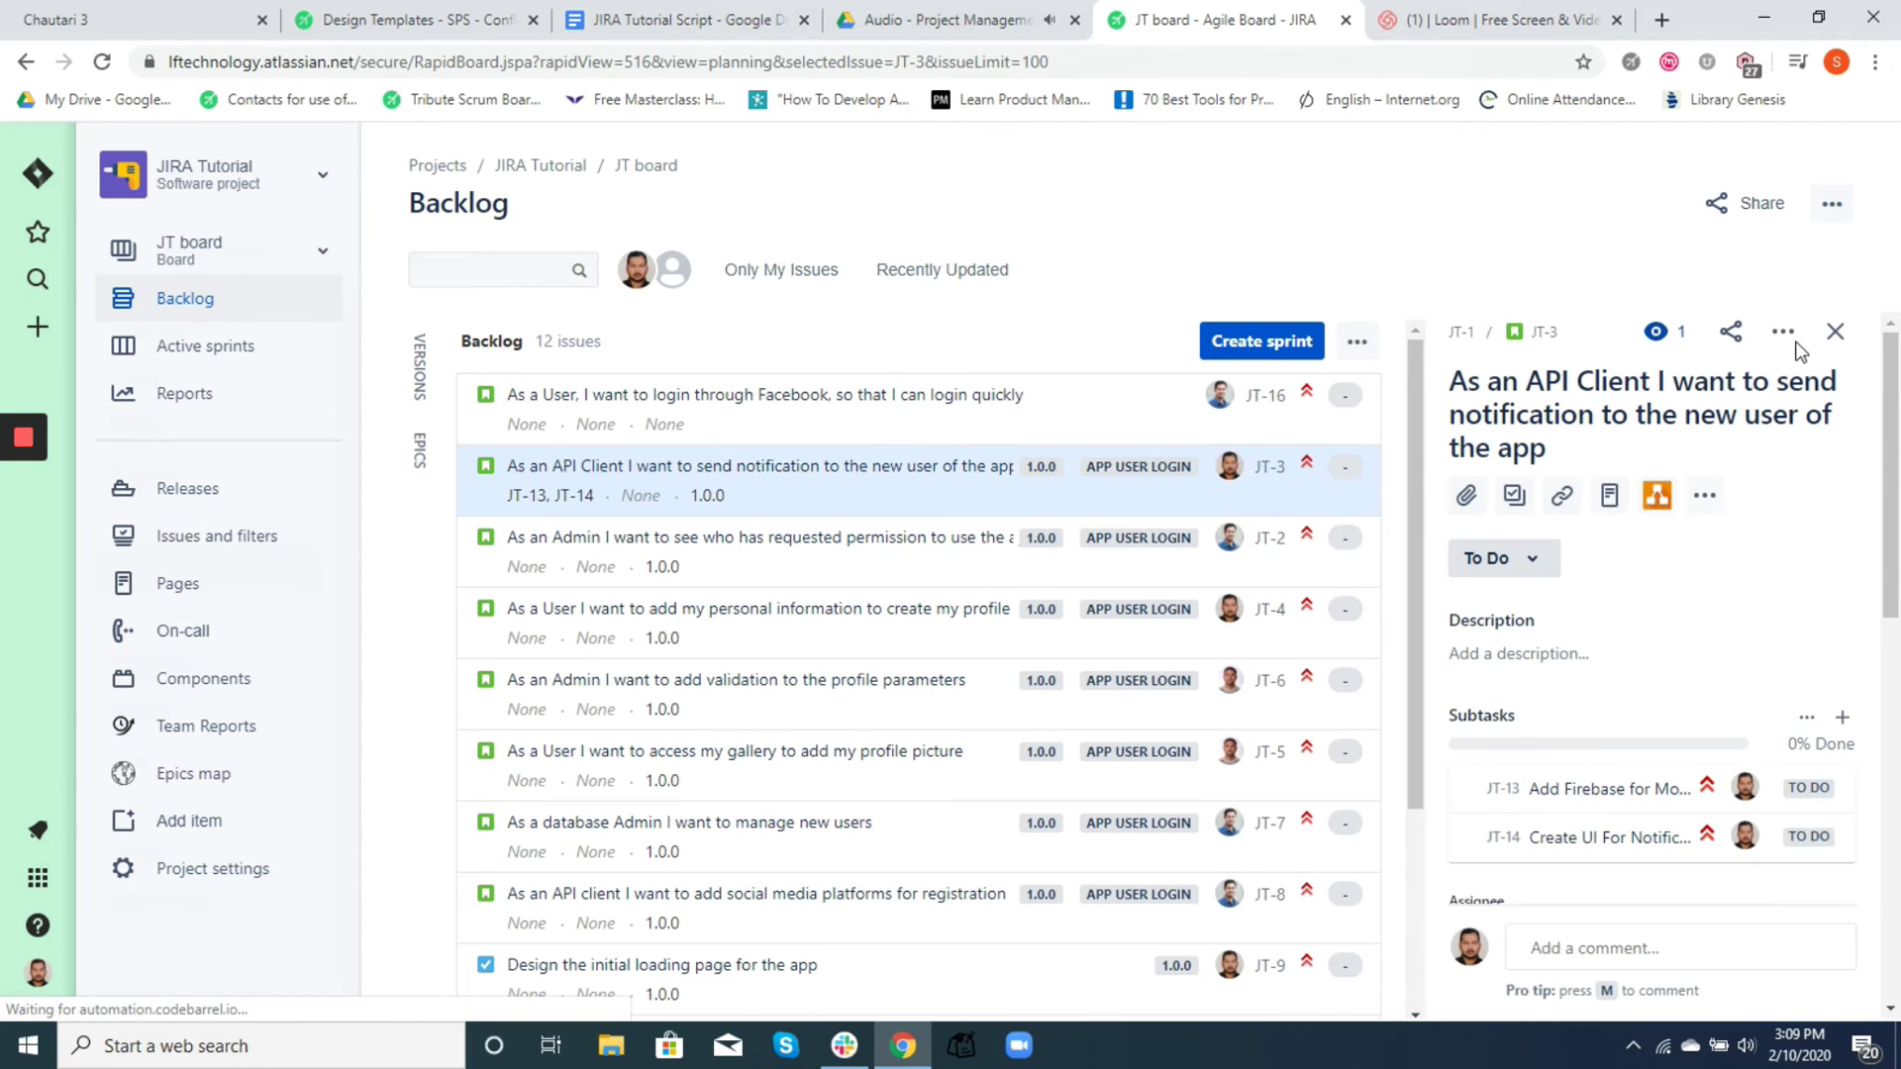
{"action": "left_click", "coordinate": [1836, 333]}
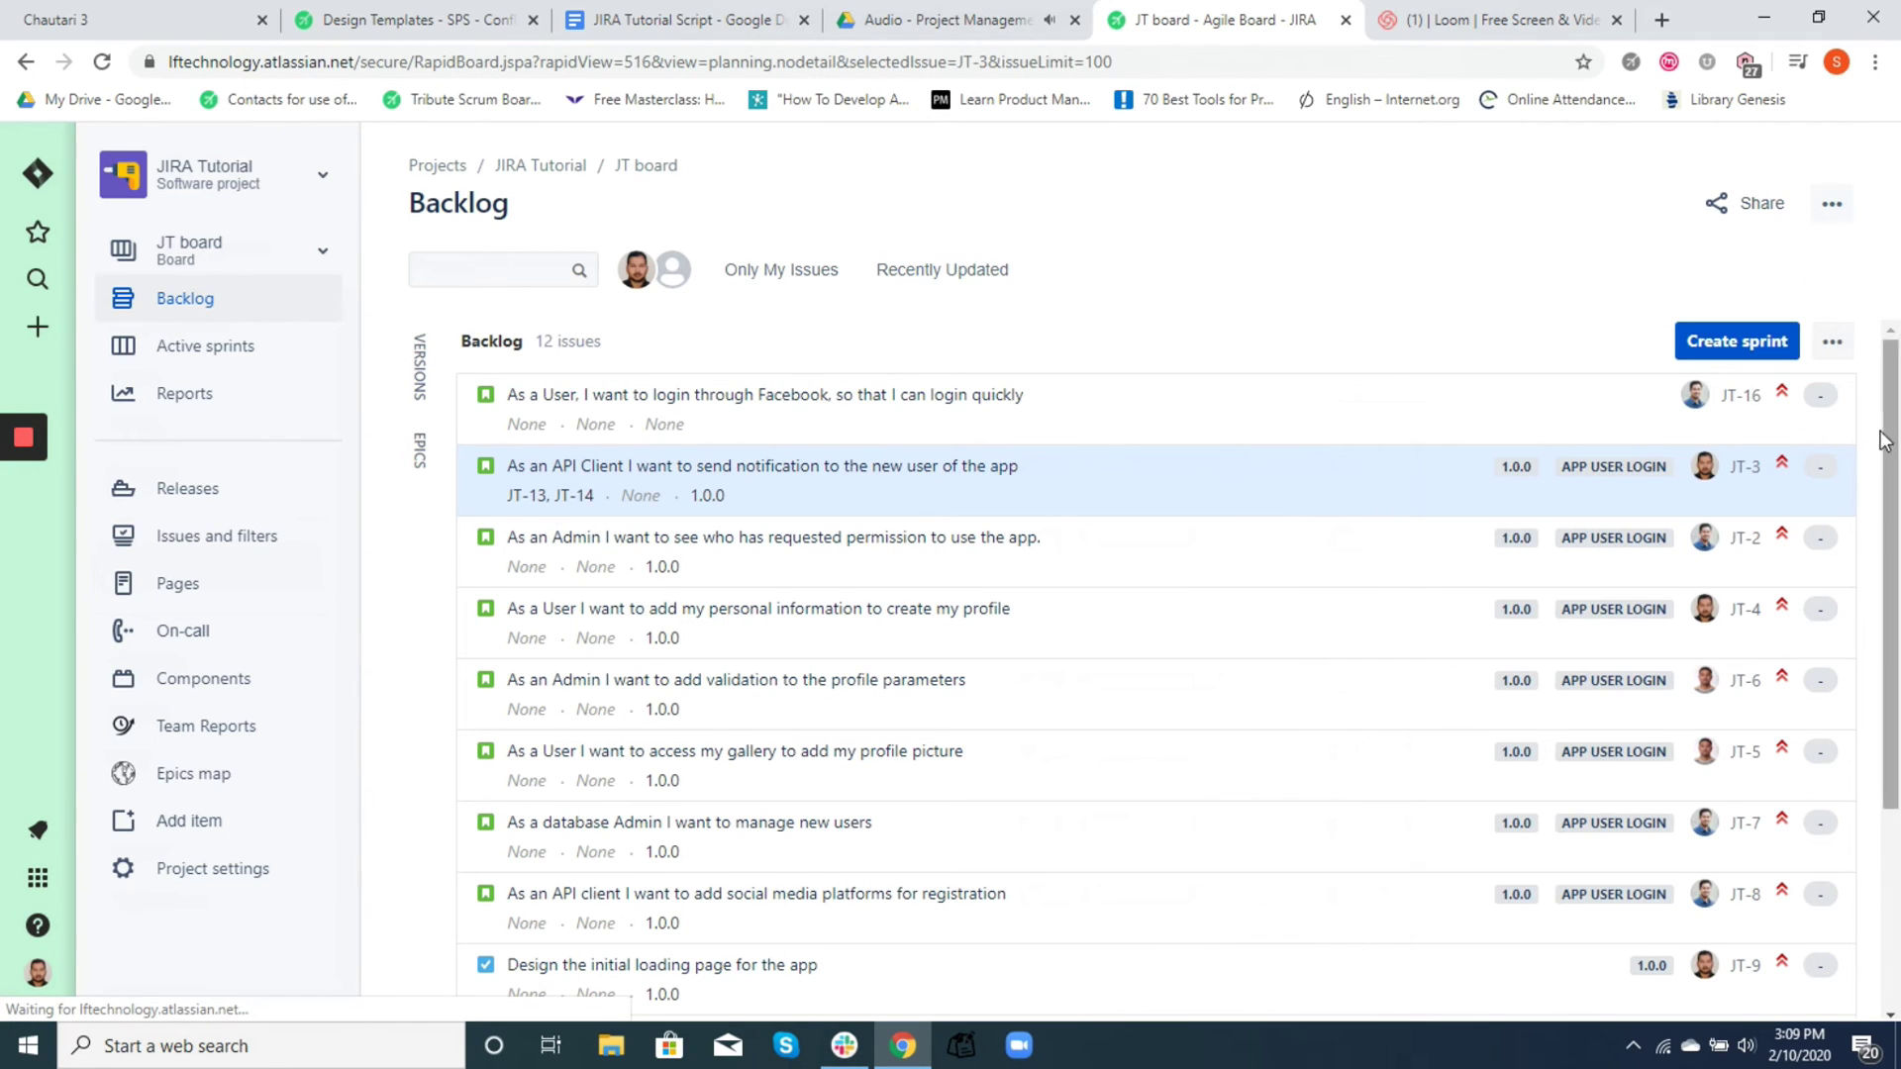
{"action": "left_click", "coordinate": [1832, 208]}
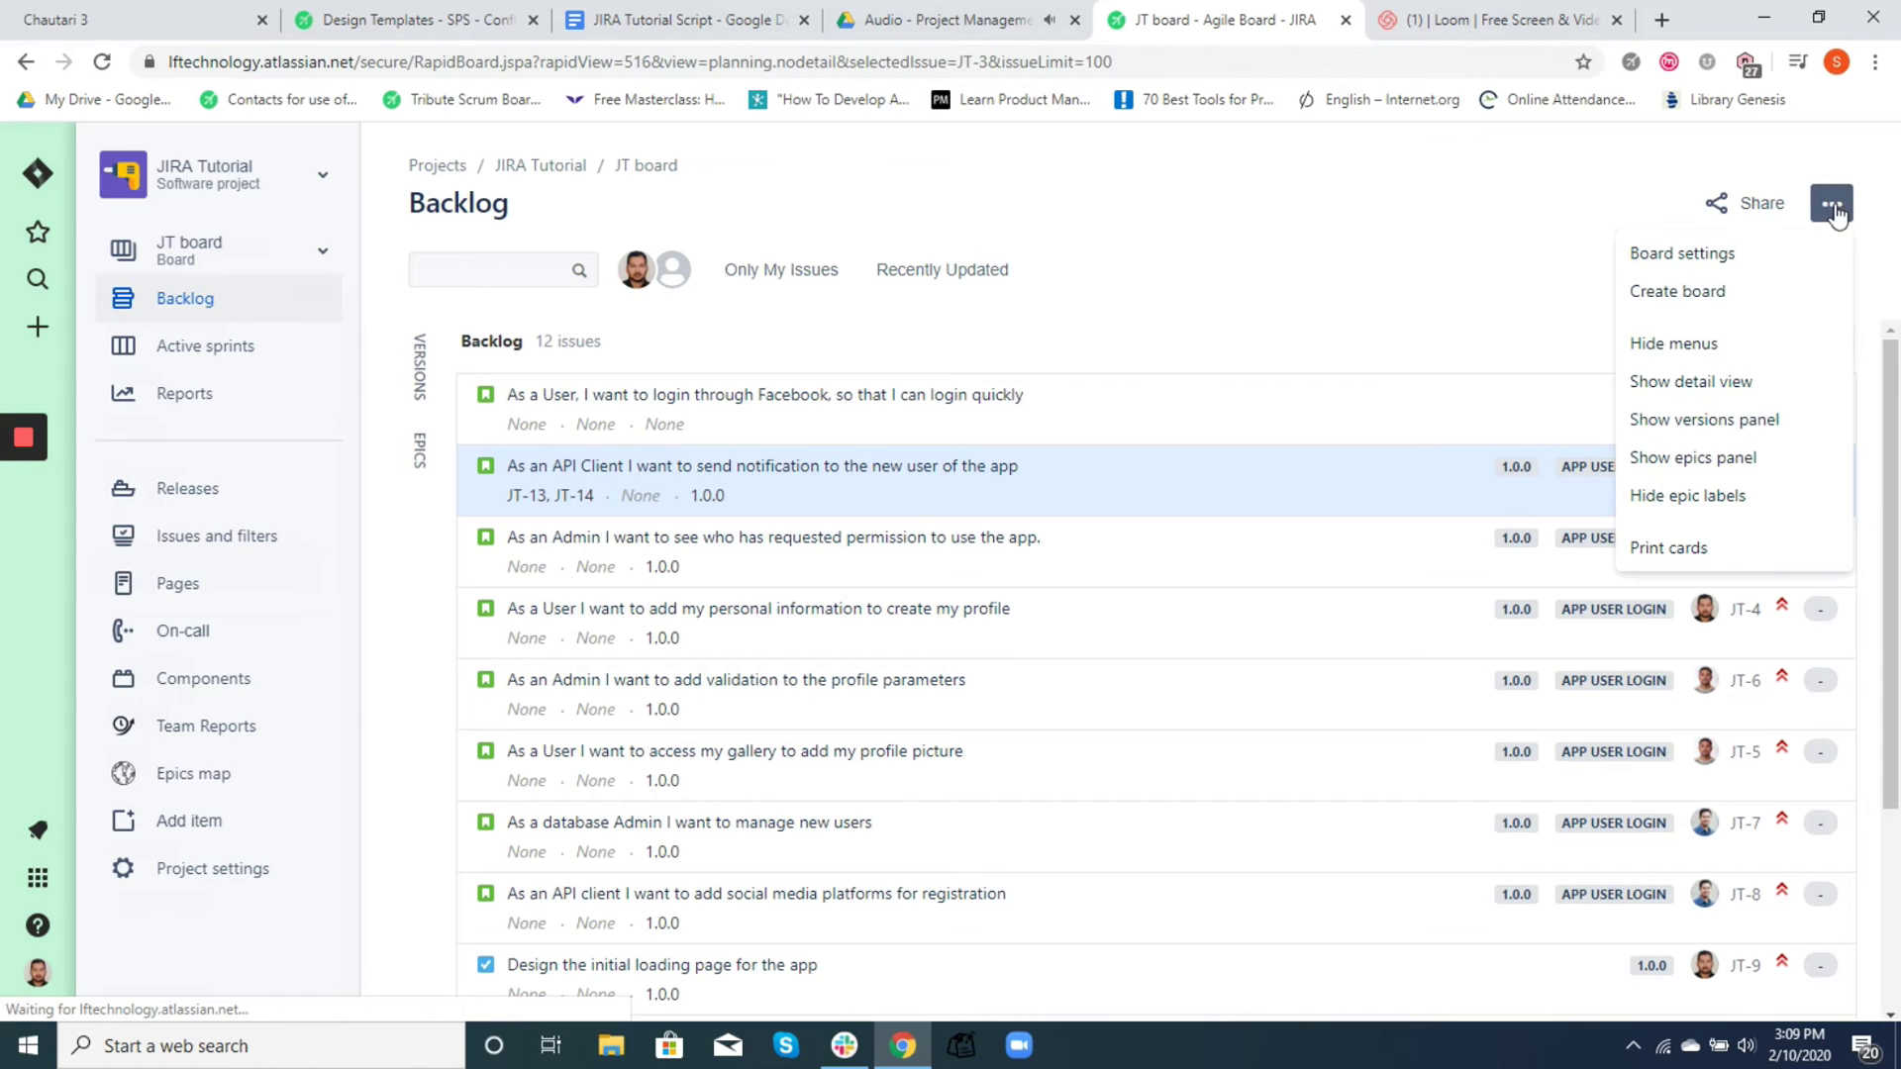
{"action": "left_click", "coordinate": [1710, 253]}
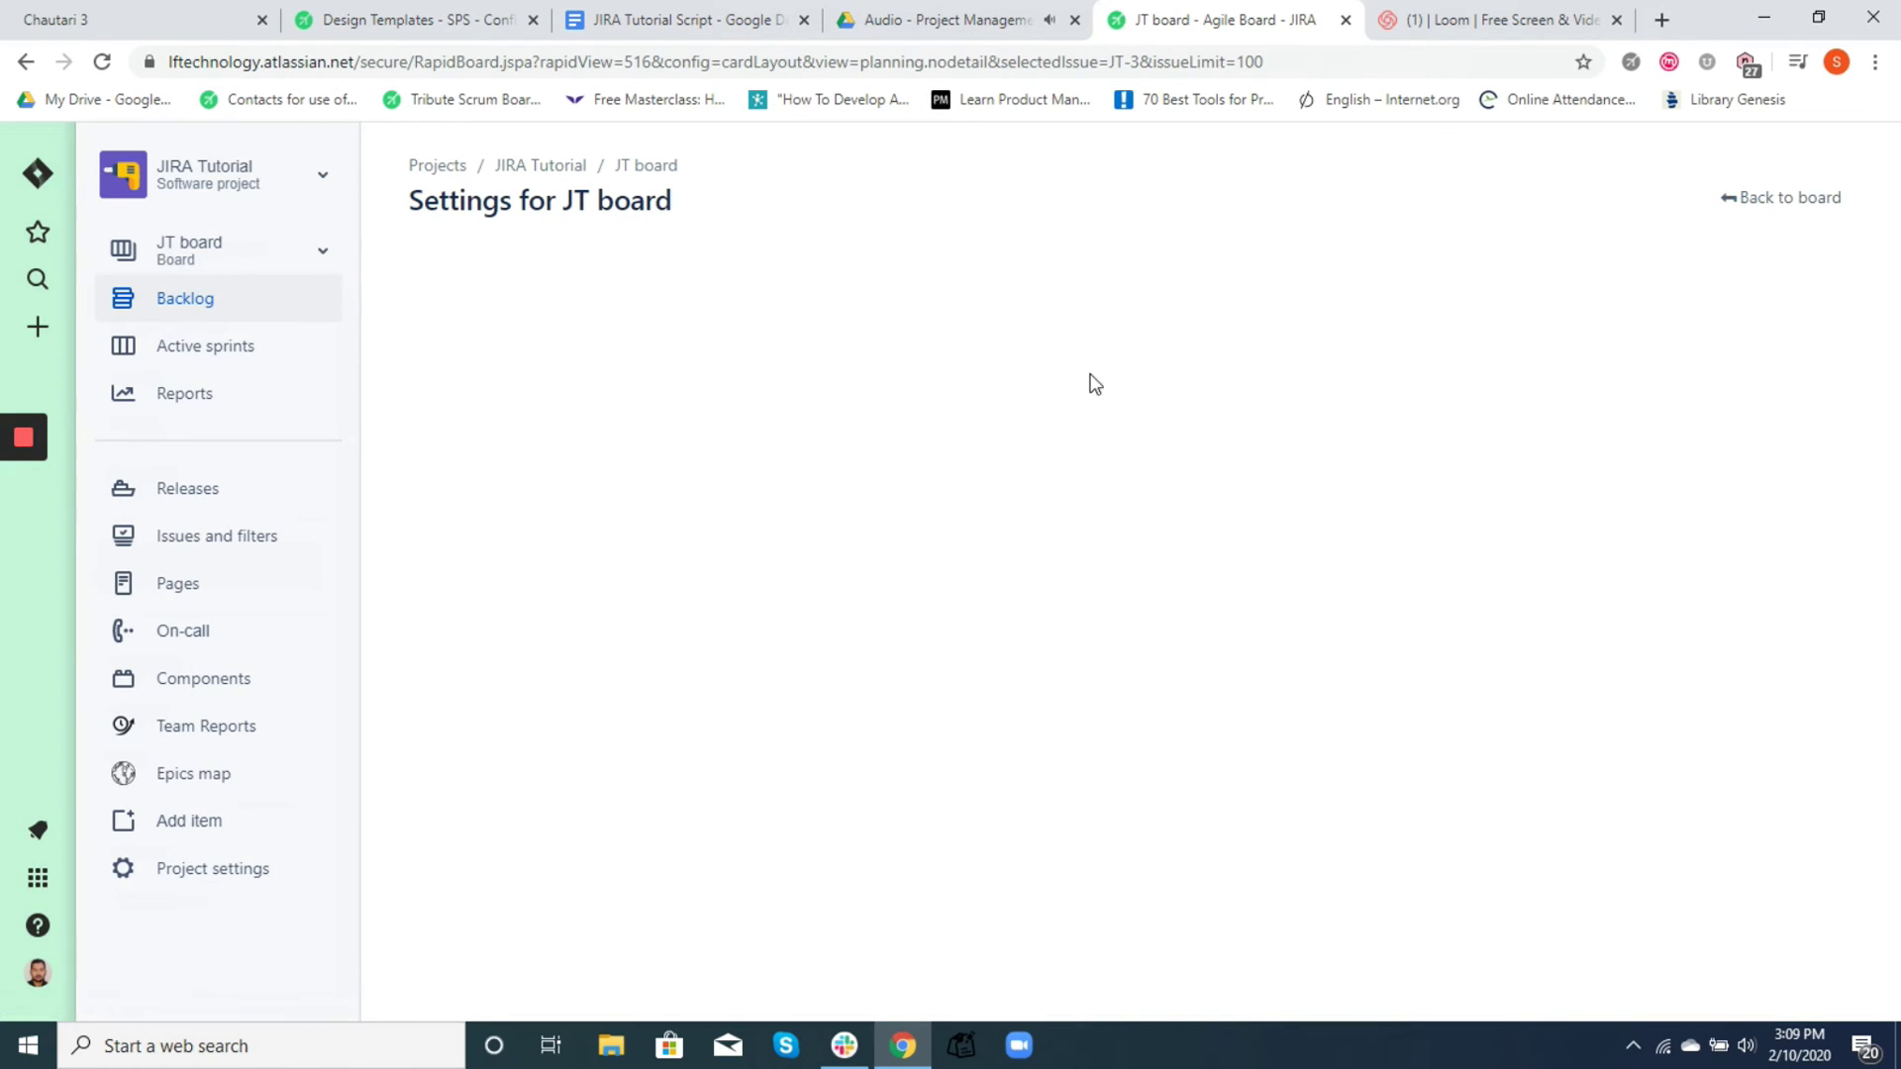
{"action": "left_click", "coordinate": [467, 505]}
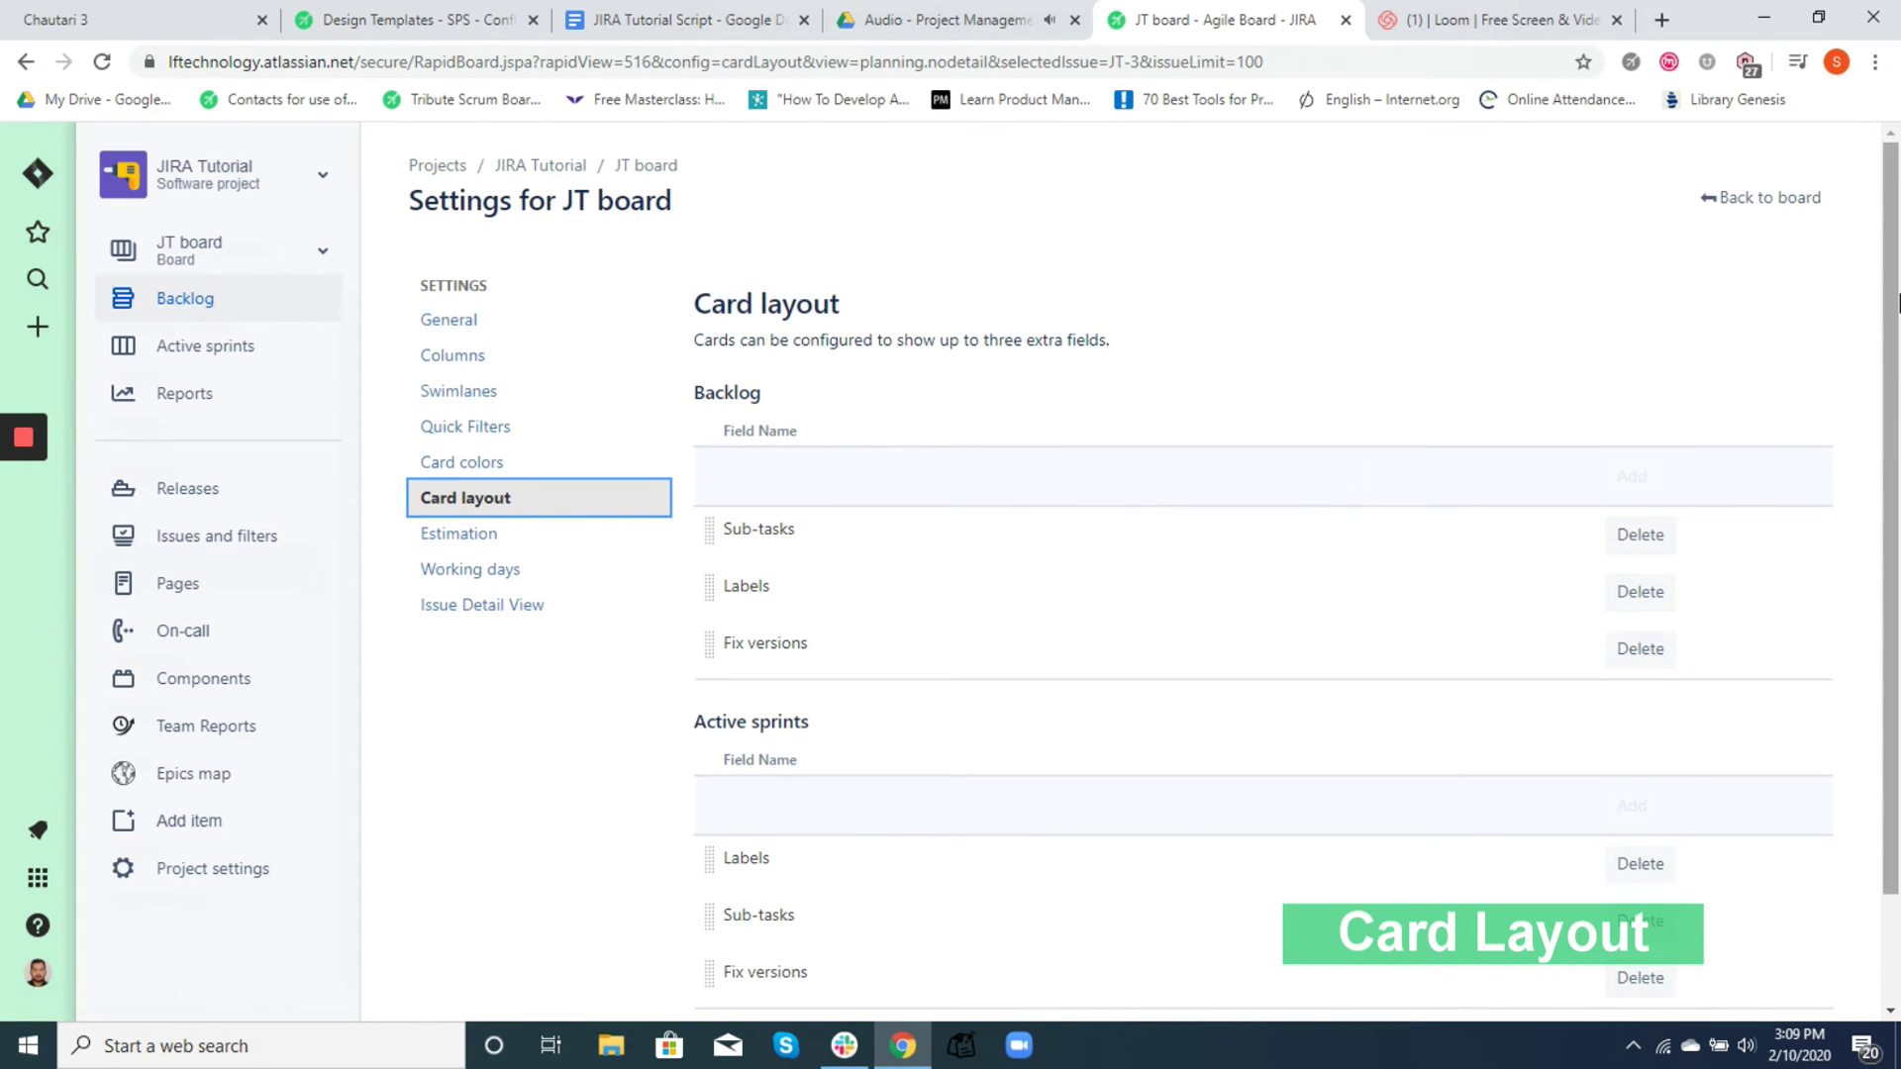
{"action": "scroll", "coordinate": [1893, 300], "scroll_direction": "down", "scroll_amount": 1}
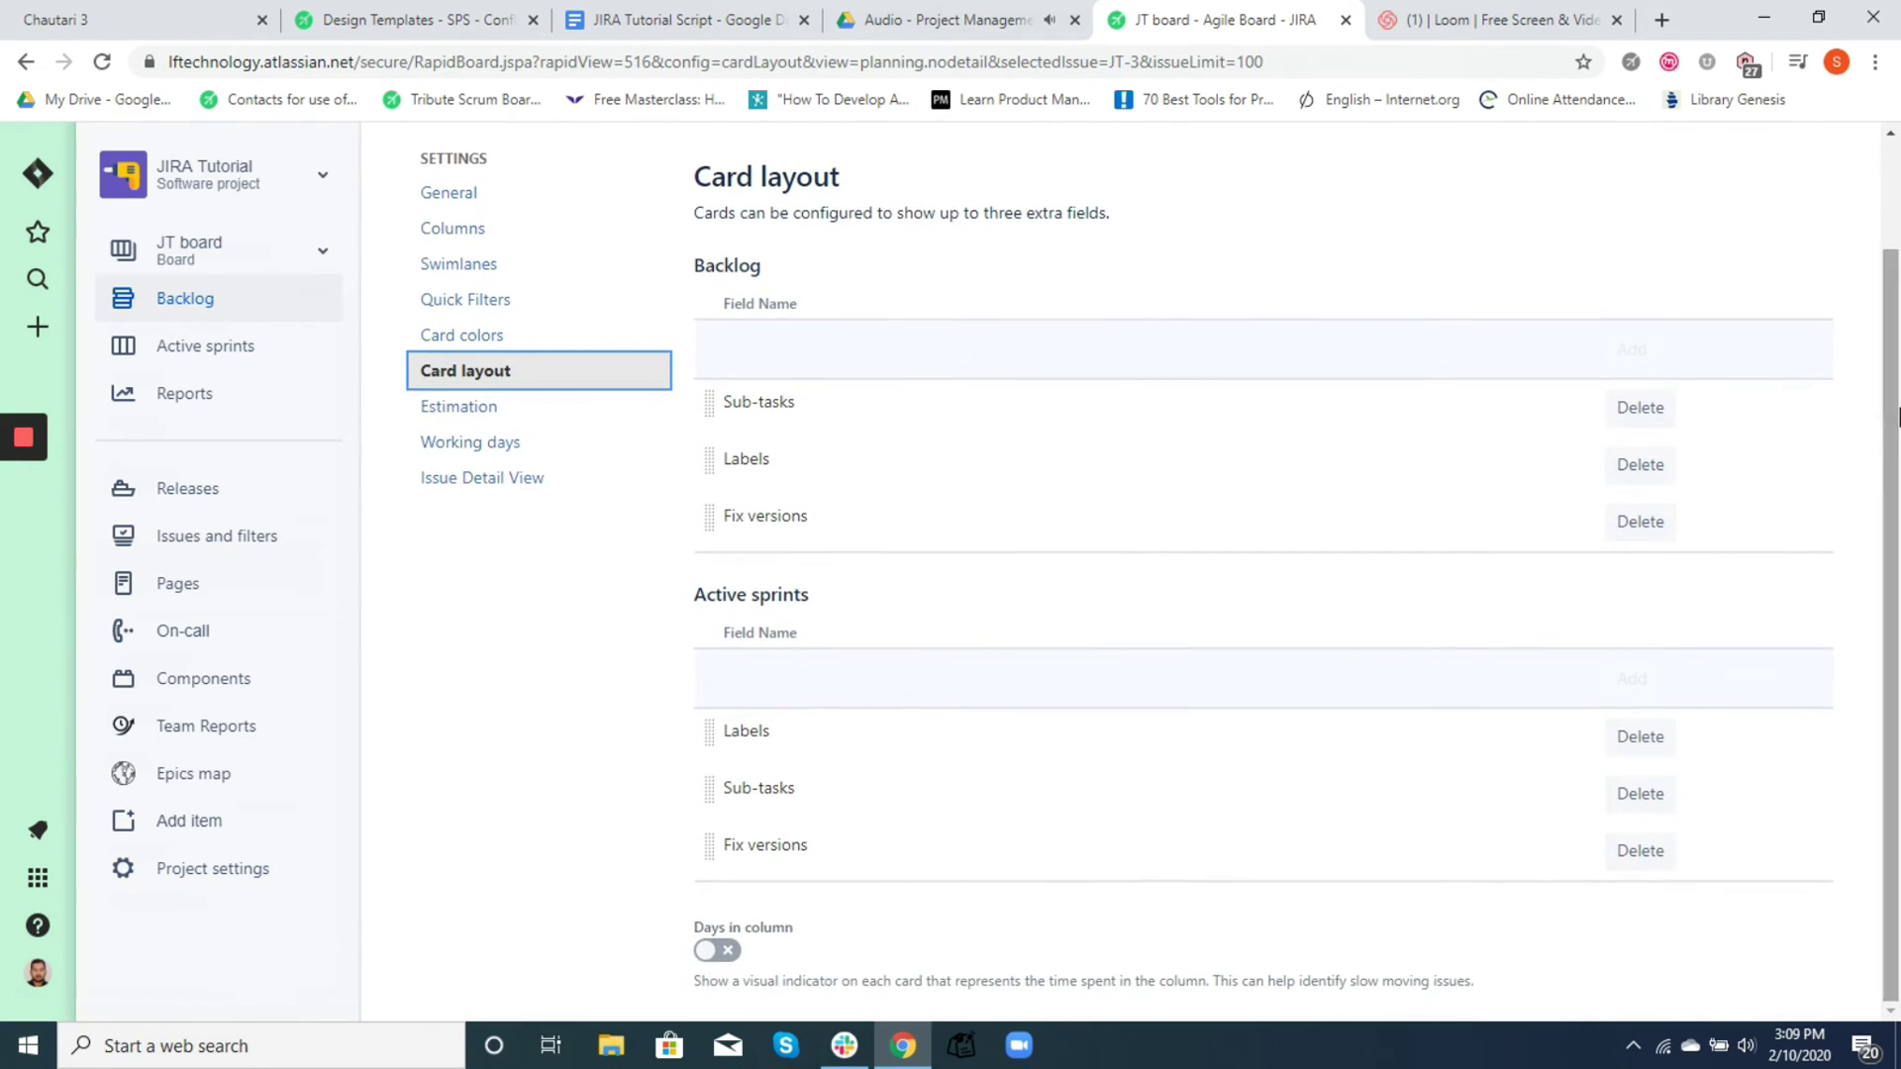
{"action": "left_click", "coordinate": [793, 408]}
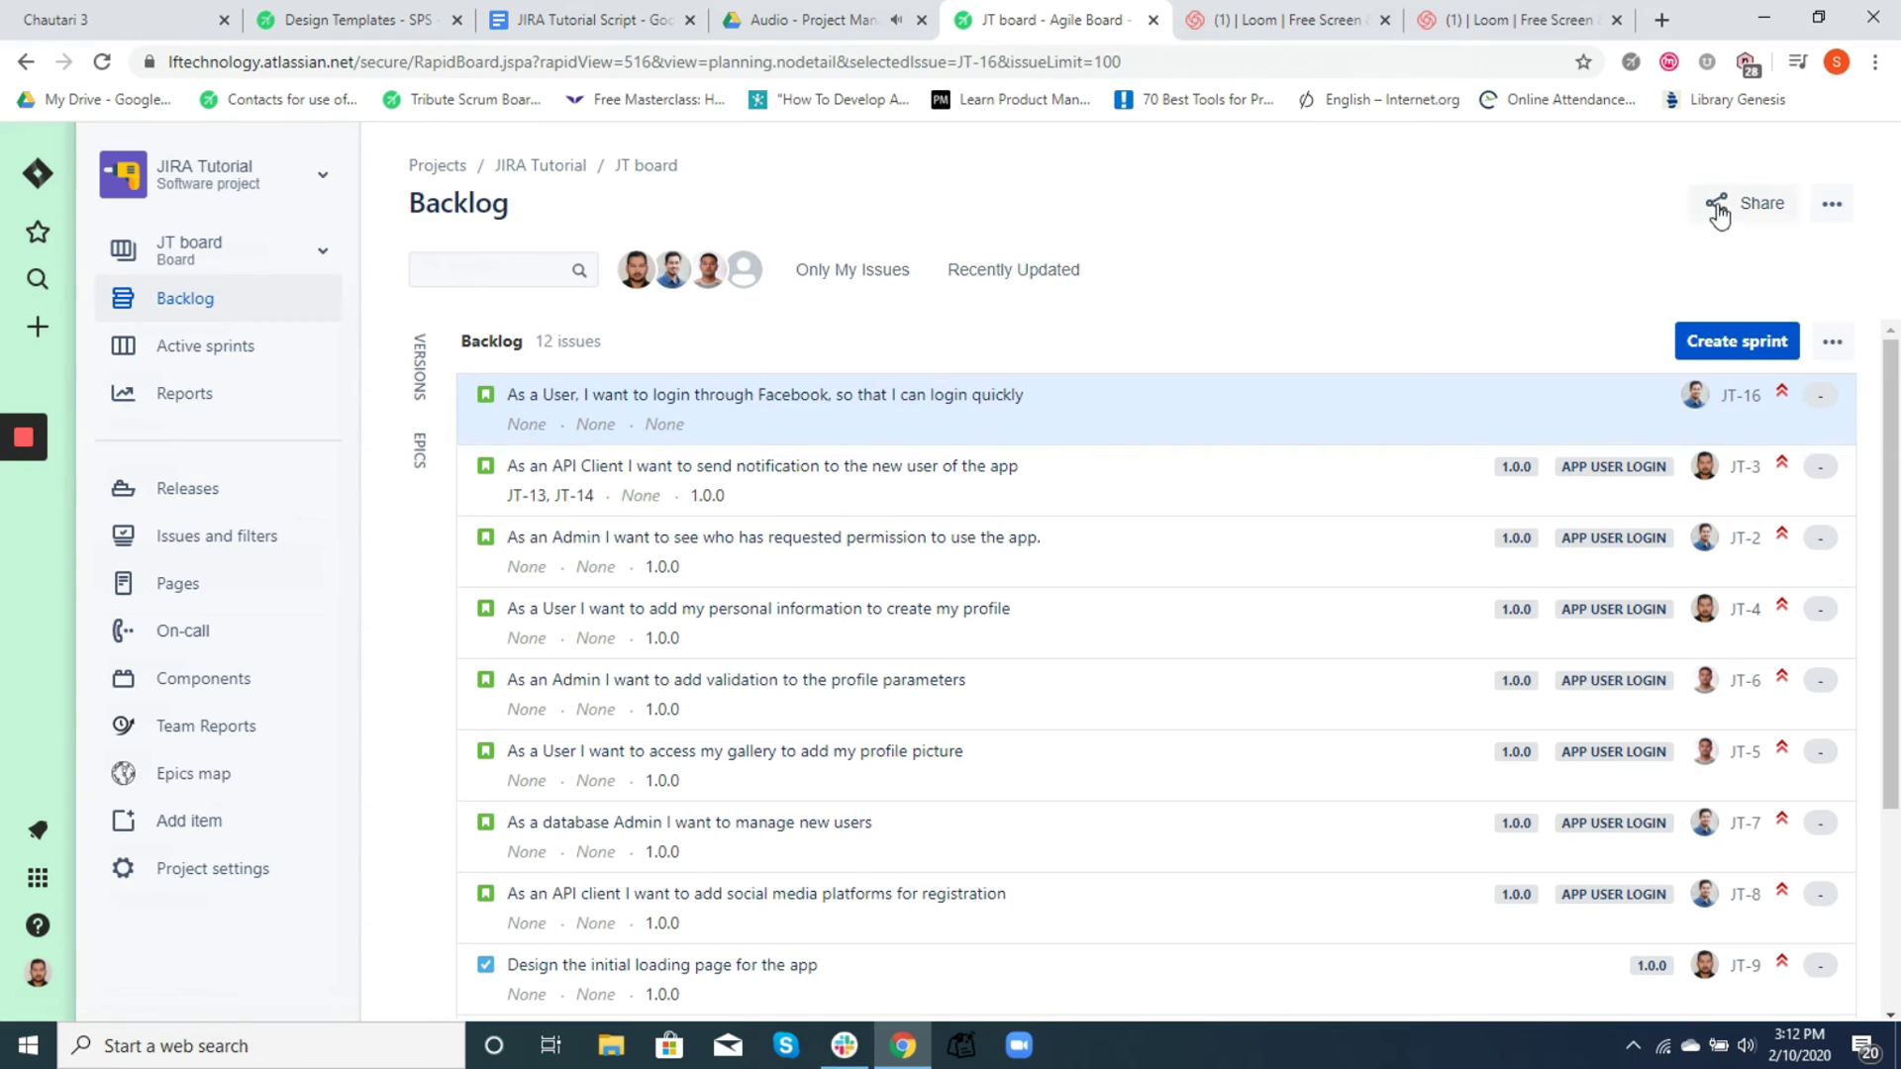
Edit JT Sprint 1 so its sprint goal reads 'To complete Login'
{"action": "left_click", "coordinate": [1702, 349]}
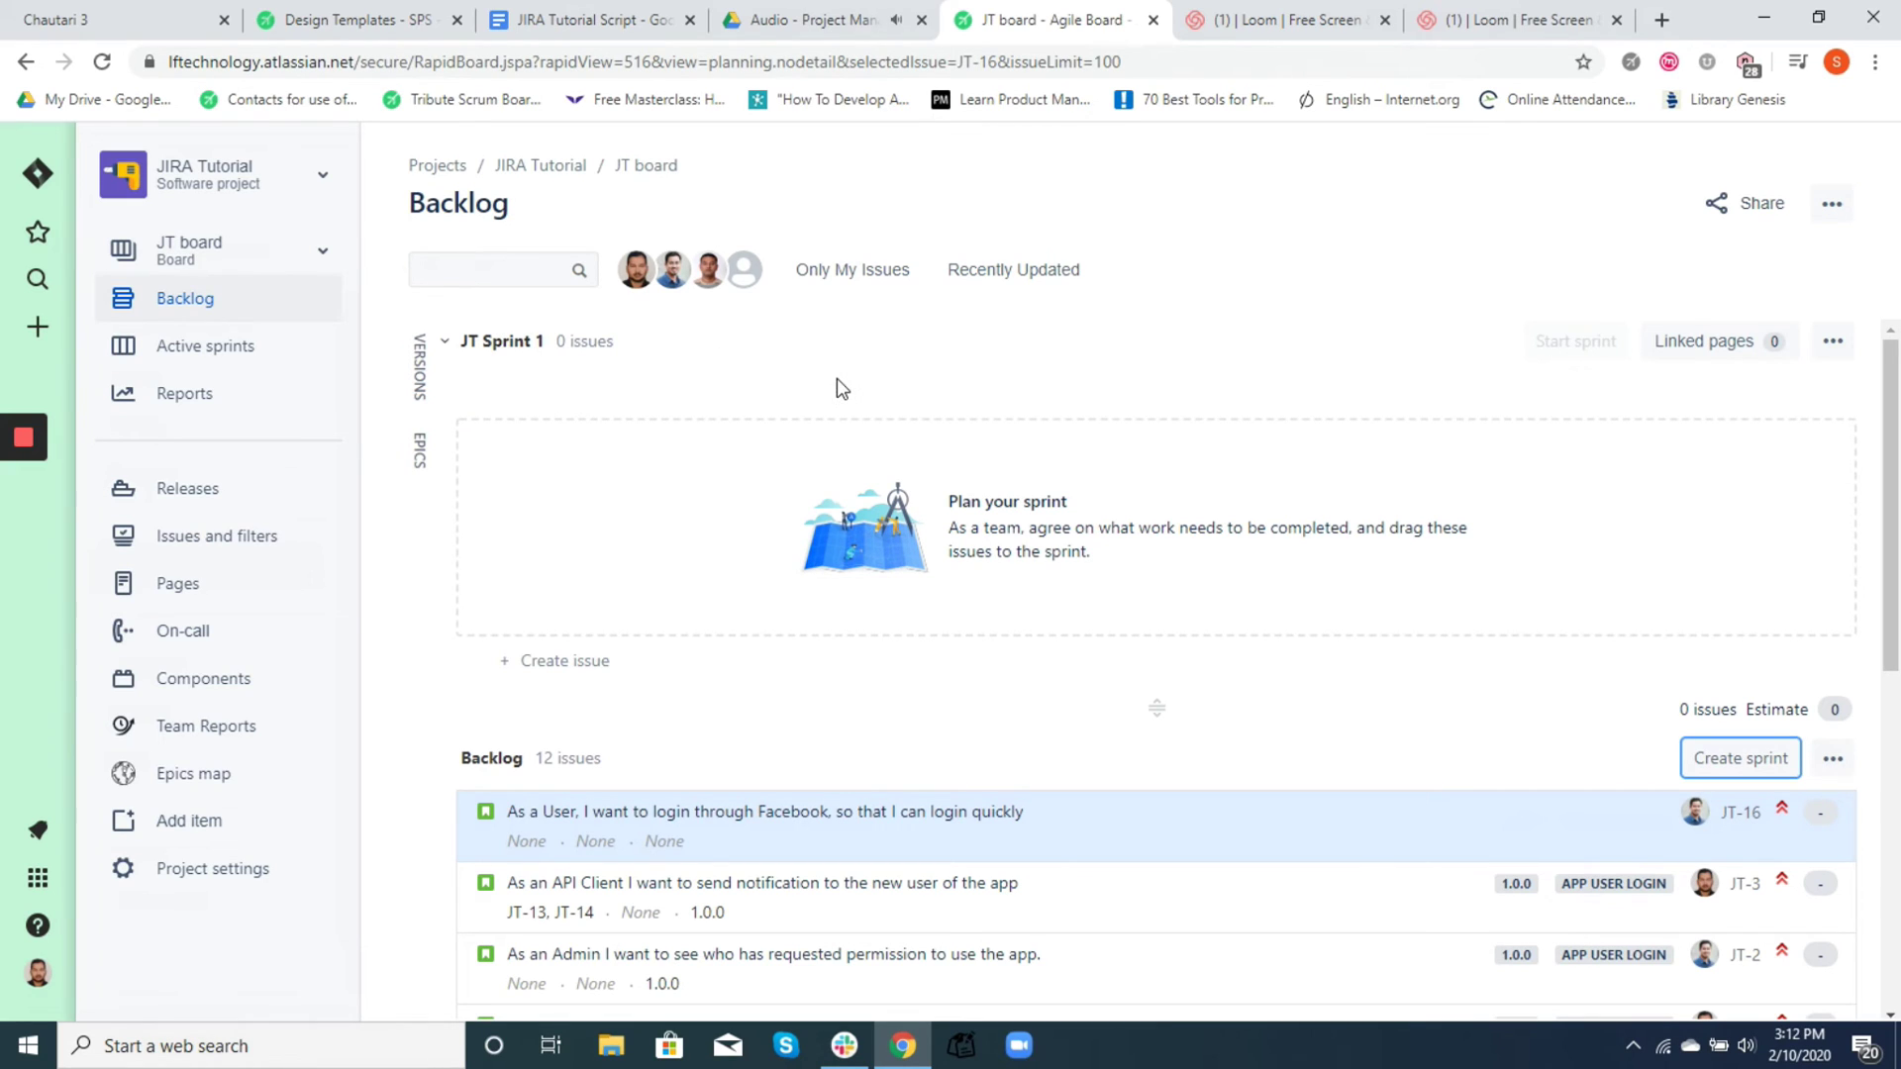
{"action": "left_click", "coordinate": [1832, 340]}
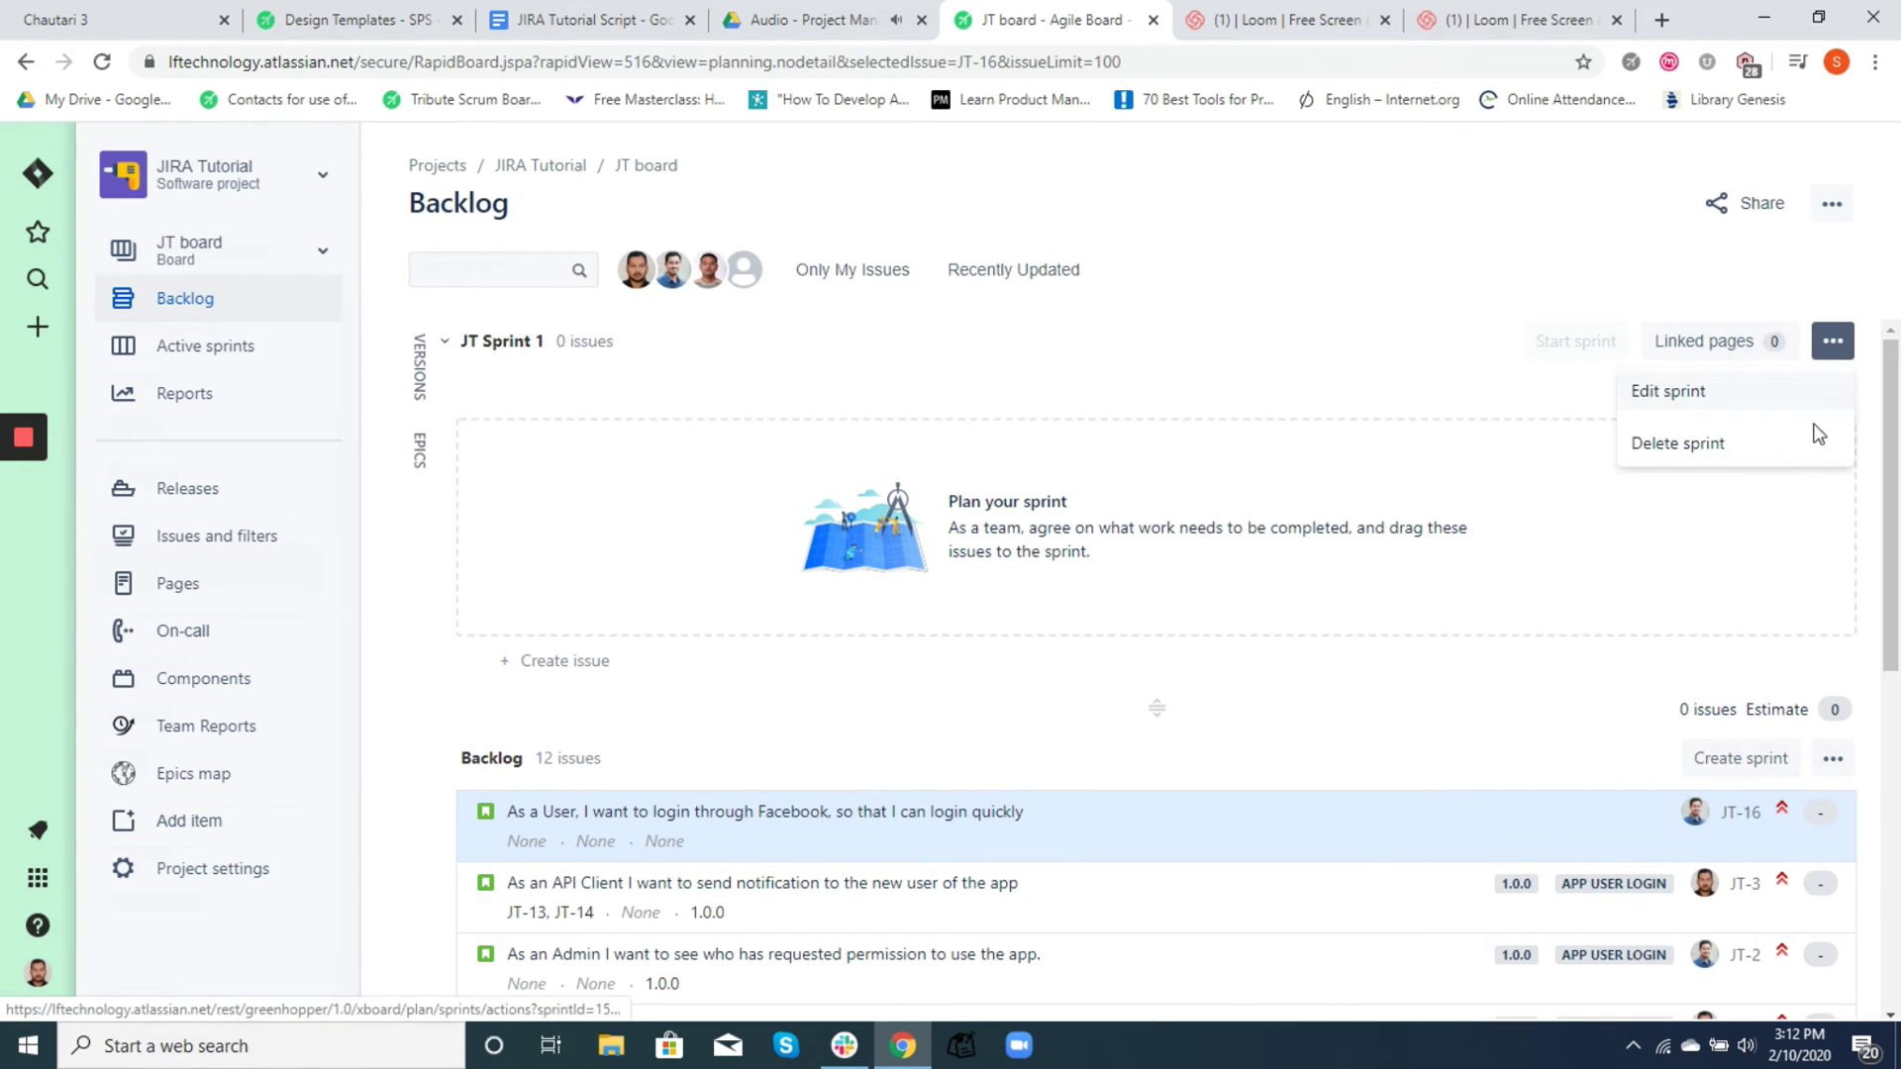
{"action": "left_click", "coordinate": [1686, 394]}
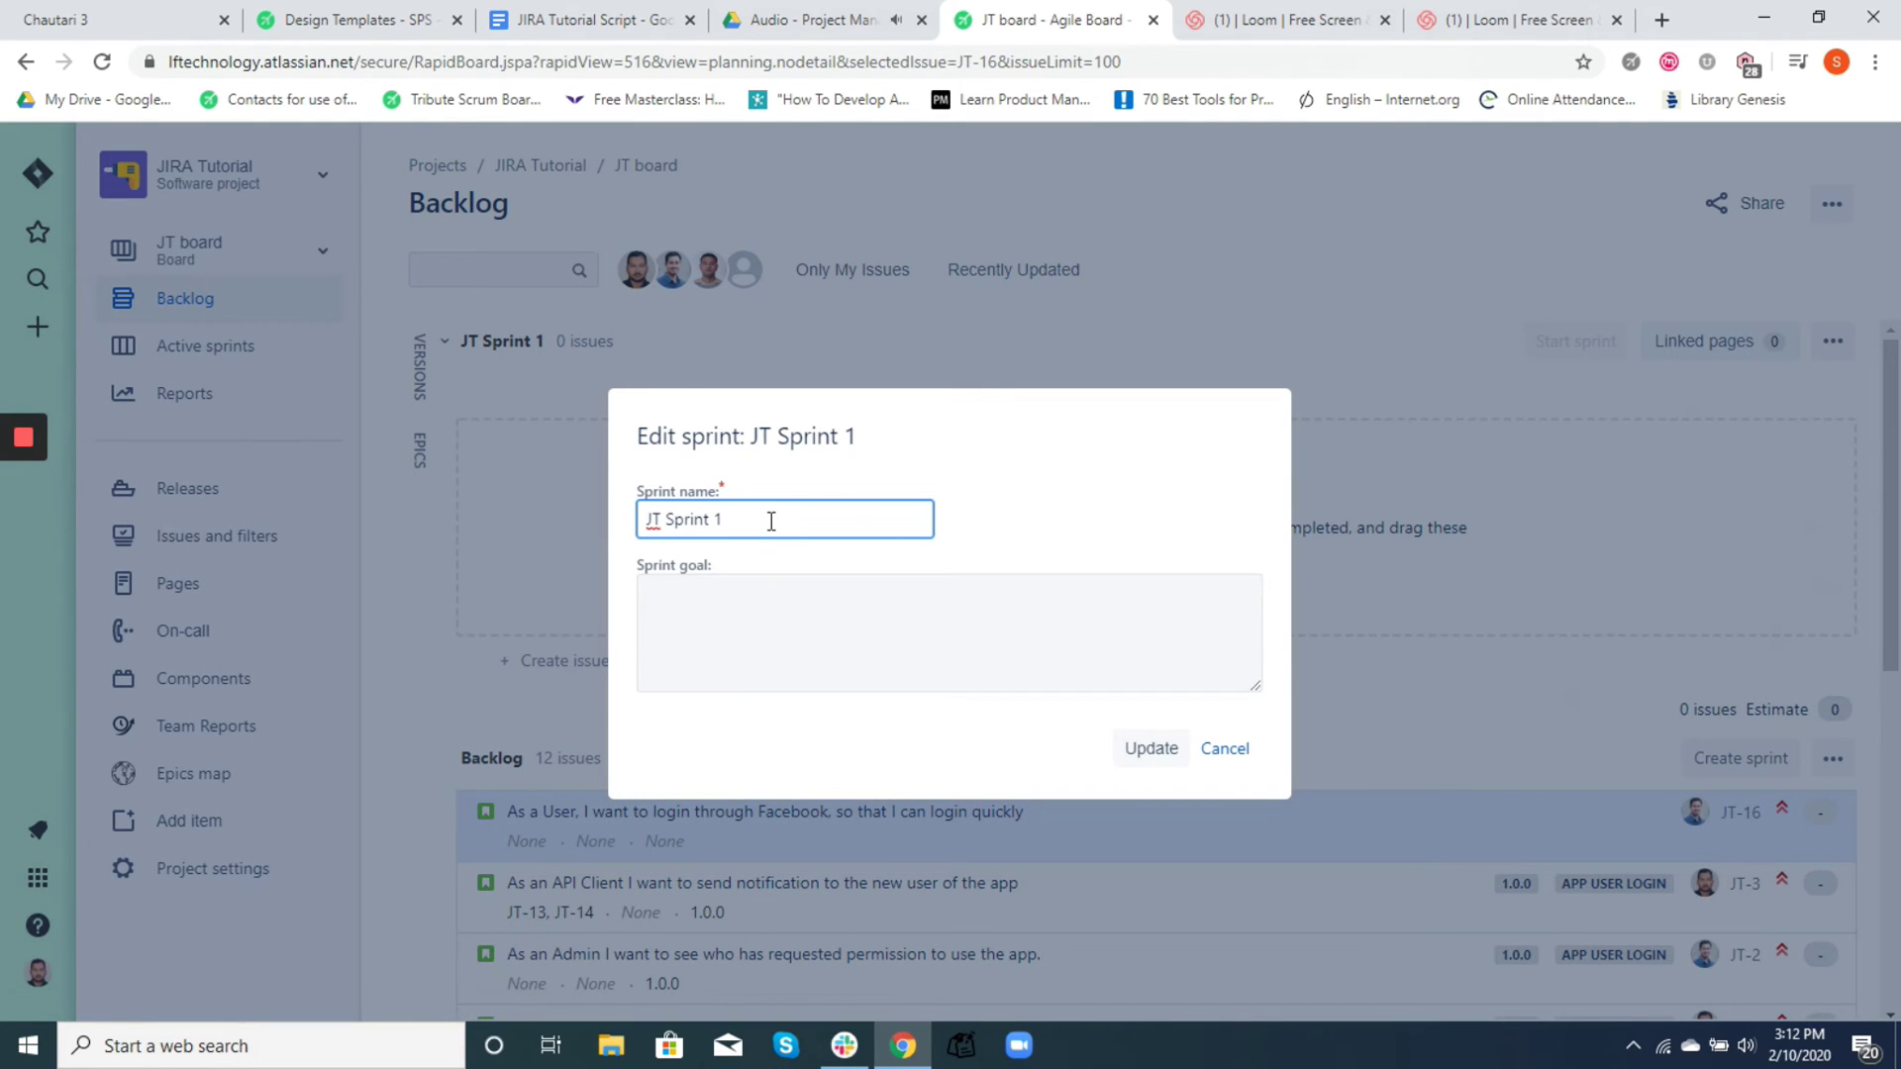
{"action": "left_click", "coordinate": [706, 579]}
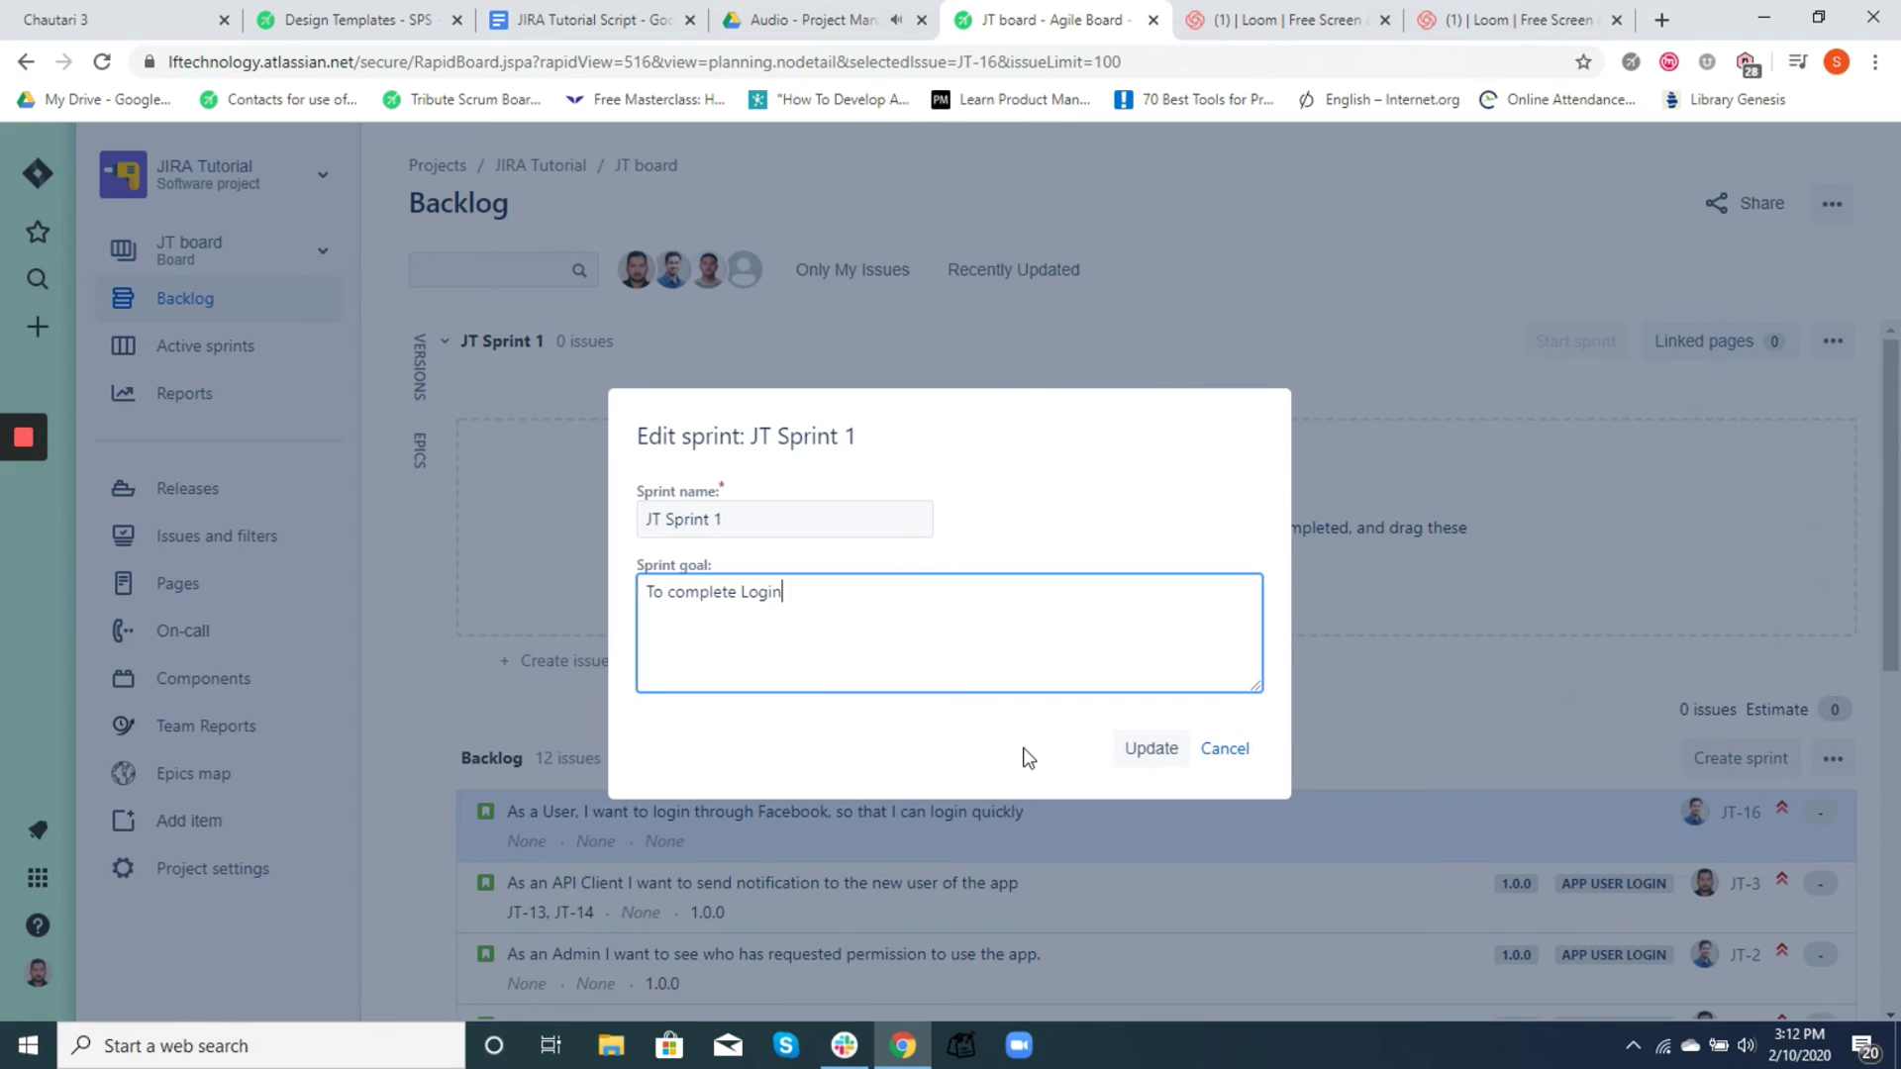
{"action": "left_click", "coordinate": [1149, 751]}
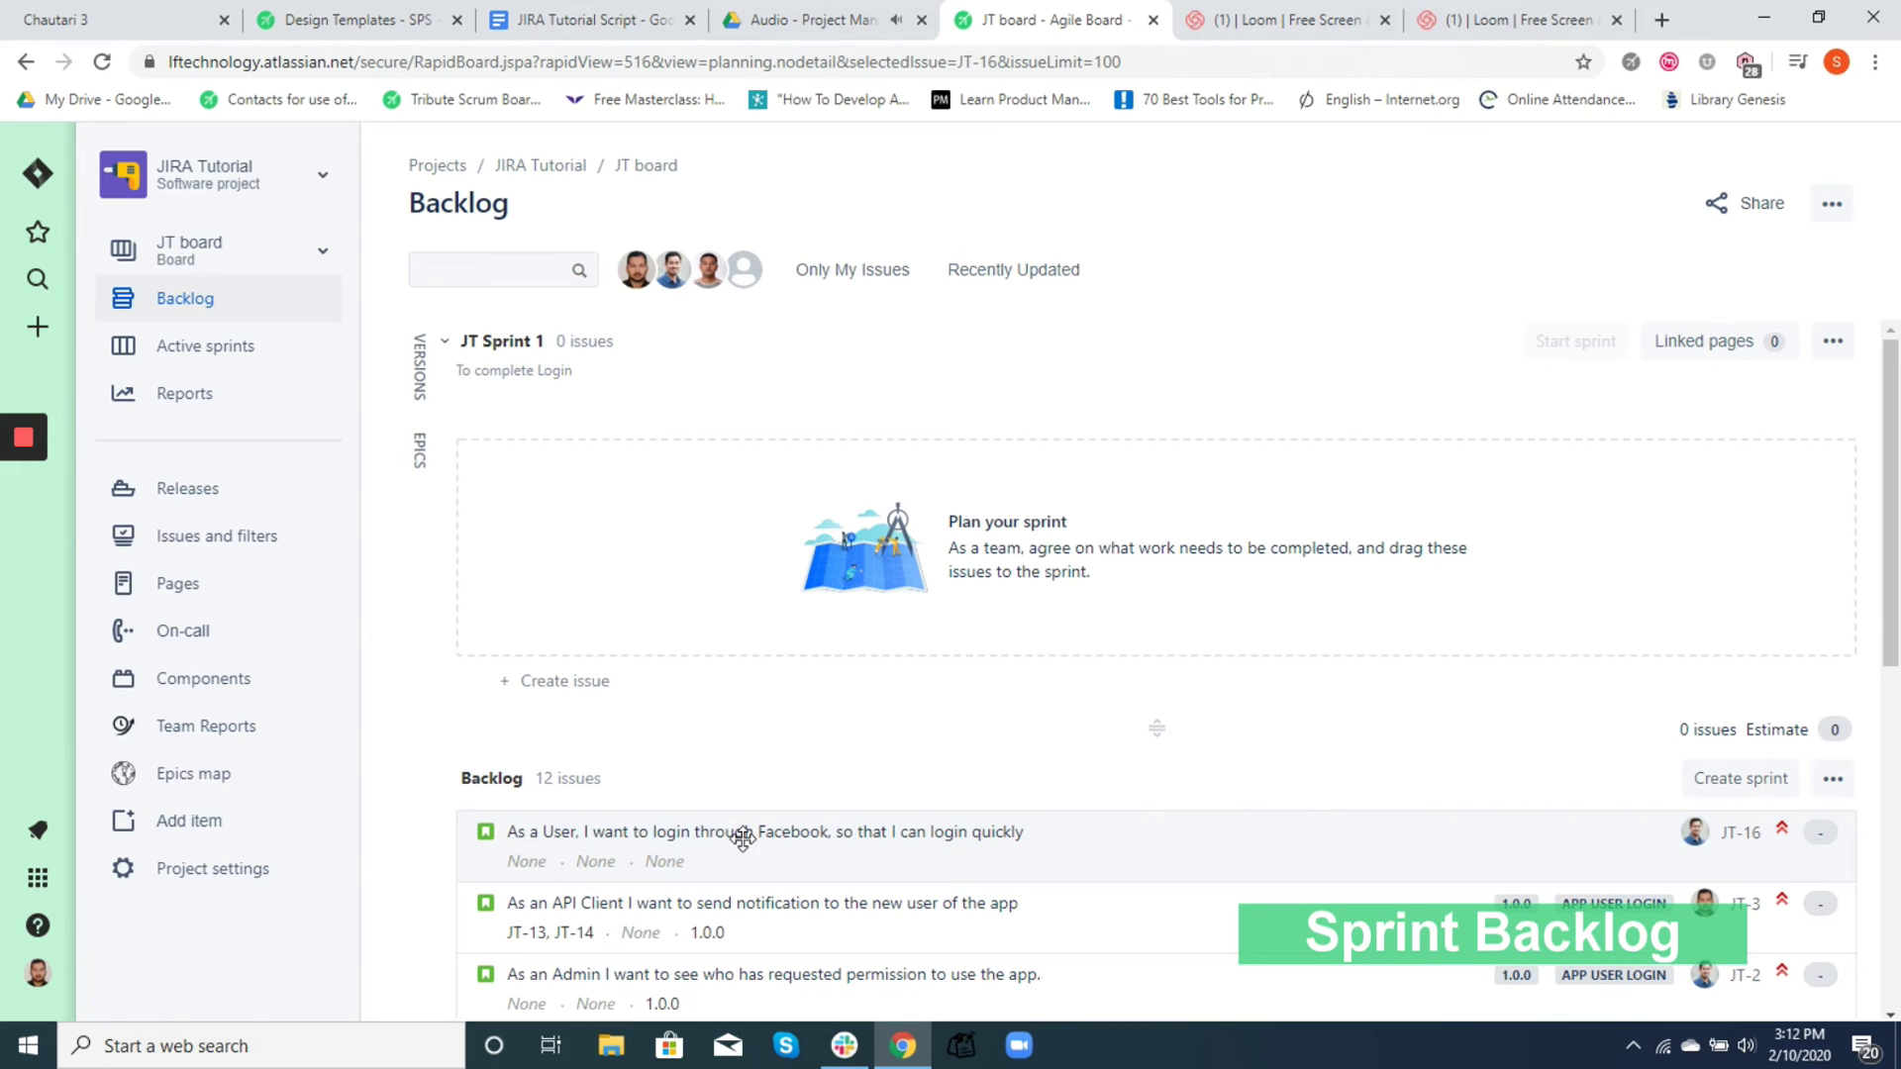
Move JT-16, JT-3, and the range JT-2 through JT-12 into JT Sprint 1
{"action": "left_click_drag", "start_coordinate": [742, 839], "coordinate": [759, 477]}
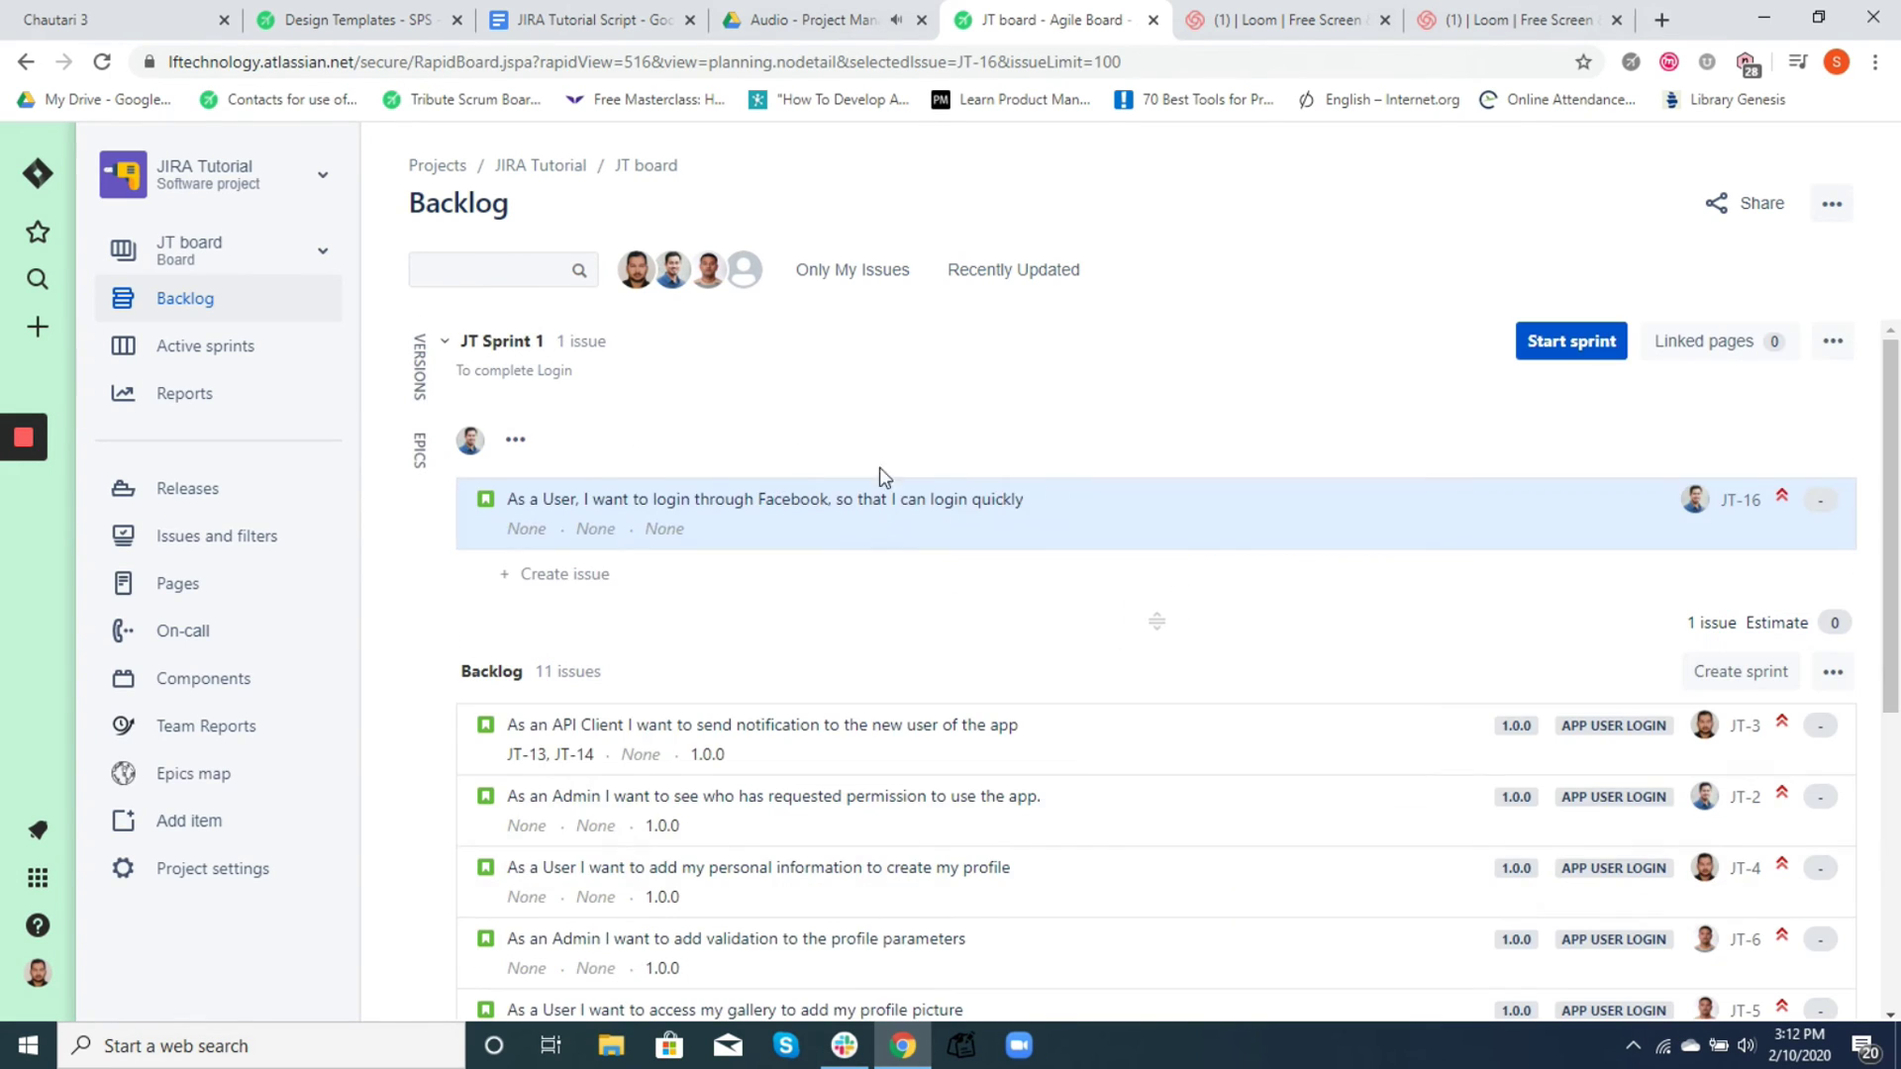
{"action": "right_click", "coordinate": [756, 725]}
{"action": "left_click", "coordinate": [796, 472]}
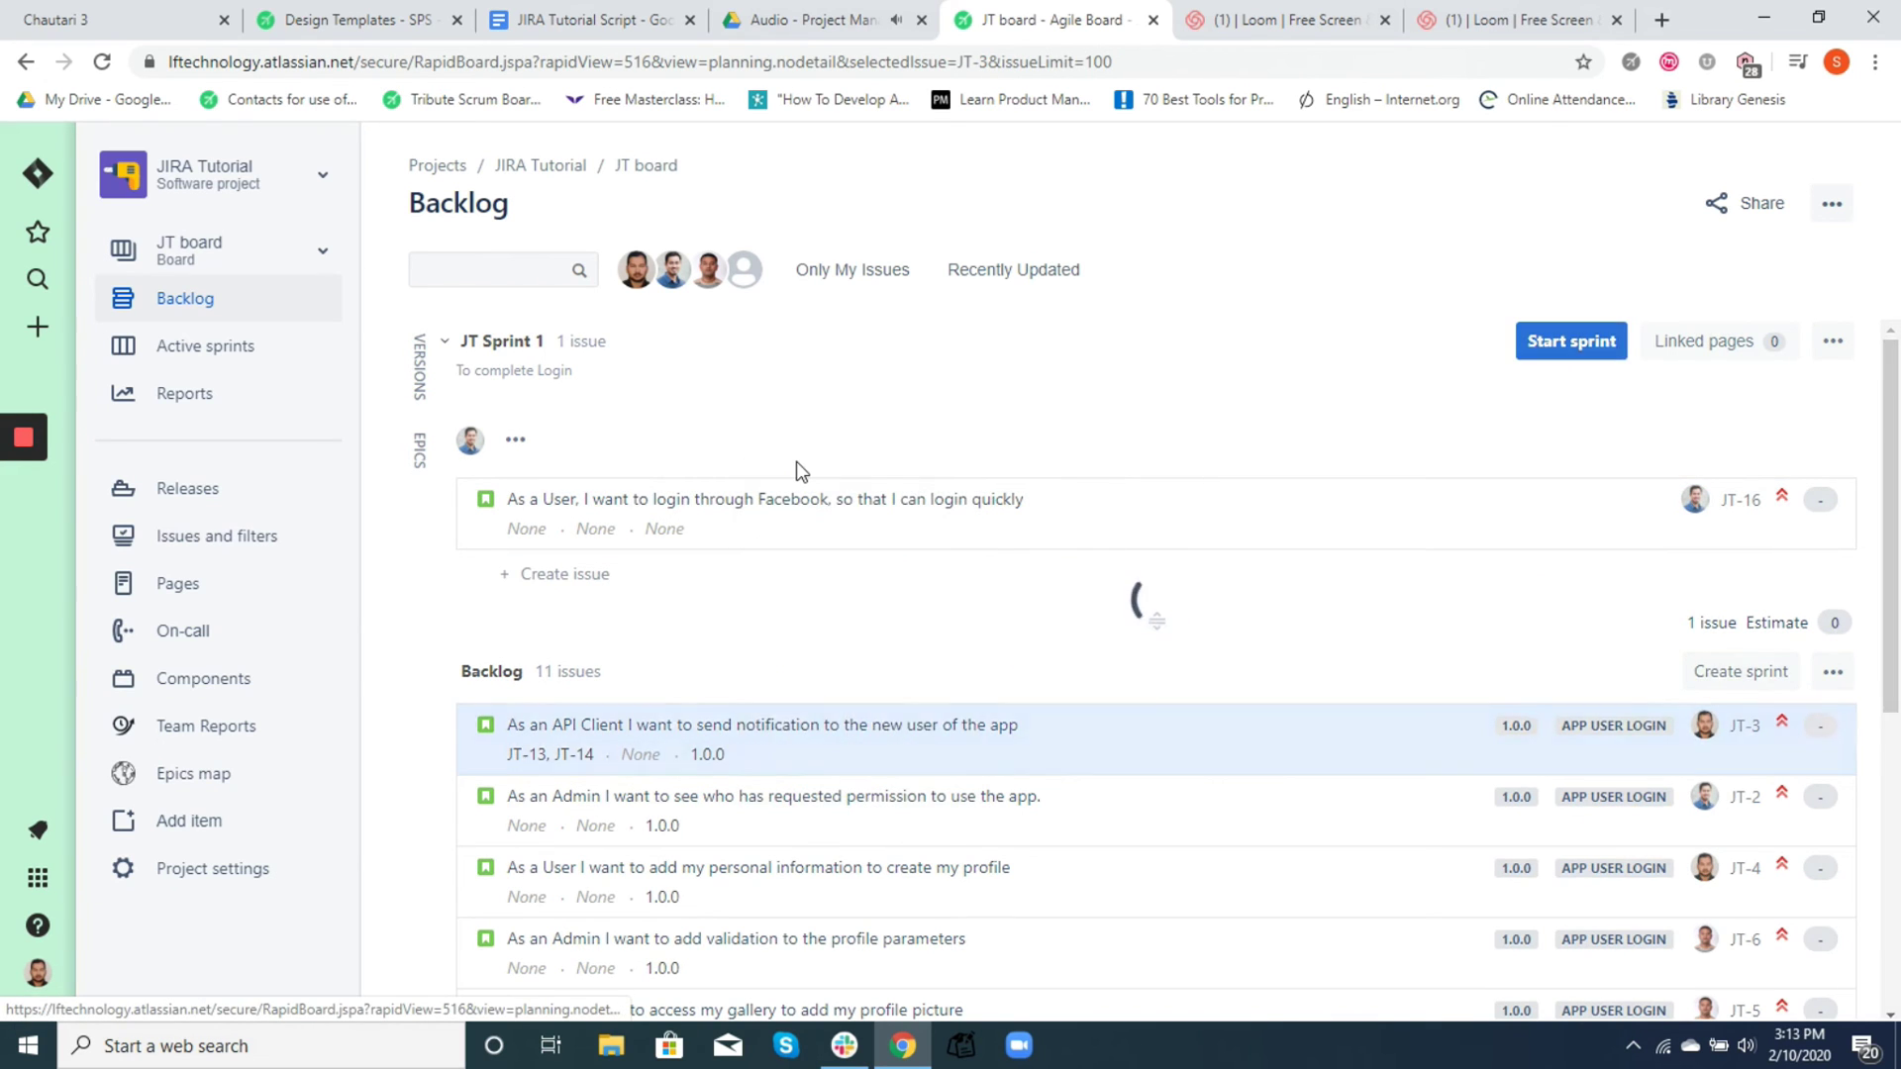
{"action": "scroll", "coordinate": [1898, 733], "scroll_direction": "down", "scroll_amount": 3}
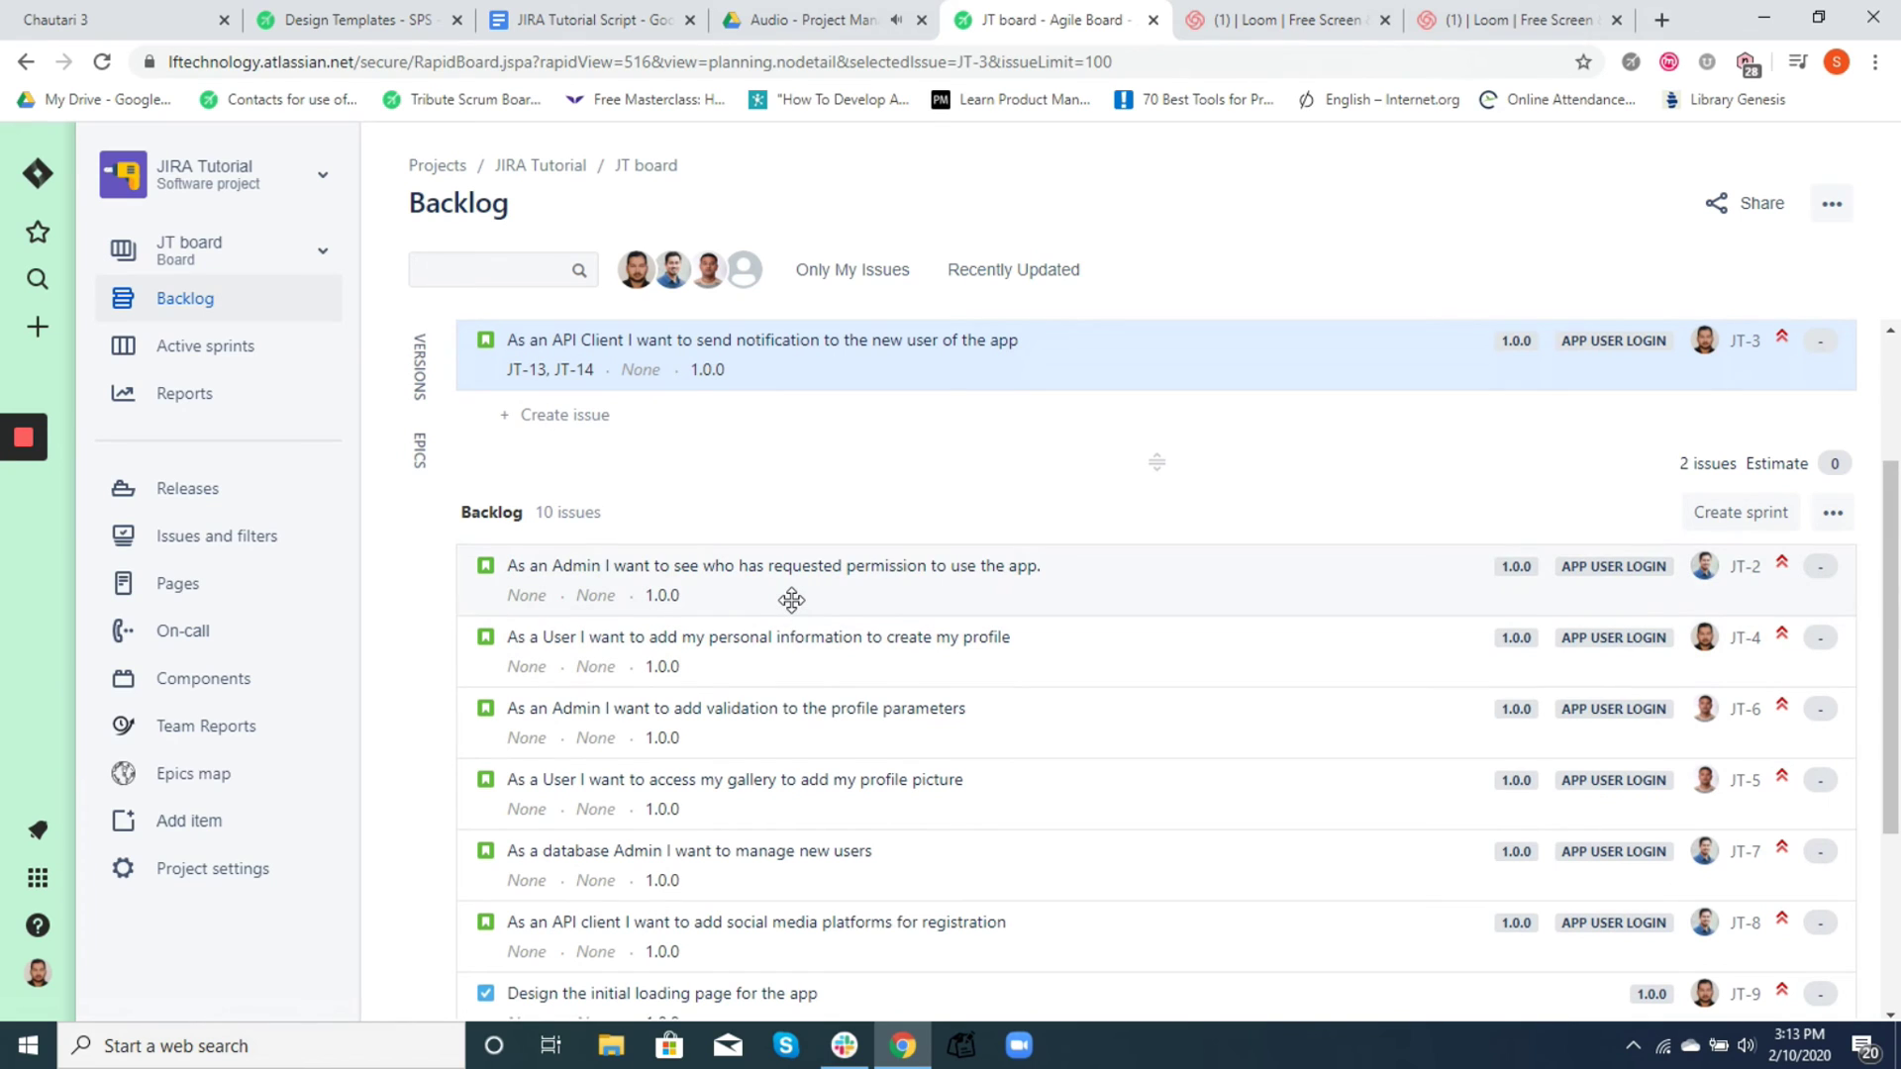
{"action": "left_click", "coordinate": [791, 600]}
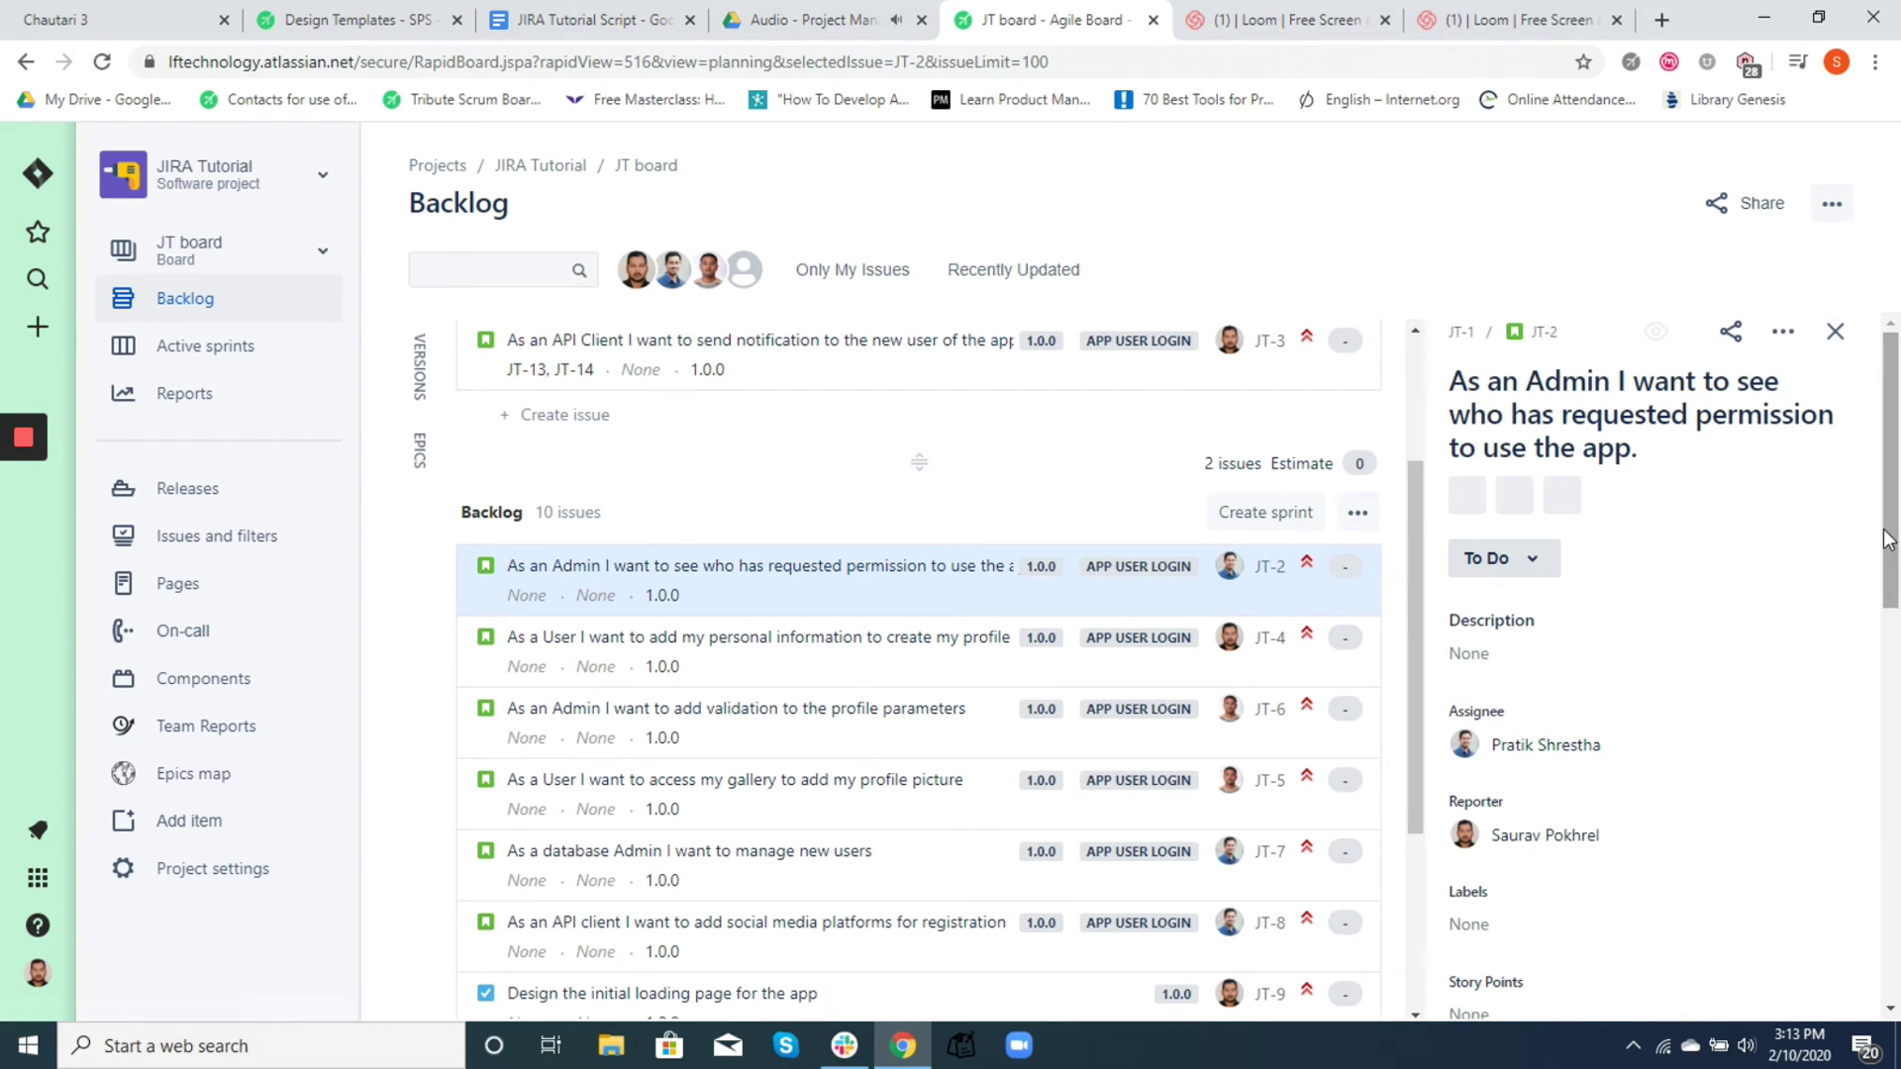
{"action": "left_click_drag", "start_coordinate": [1424, 507], "coordinate": [1434, 676]}
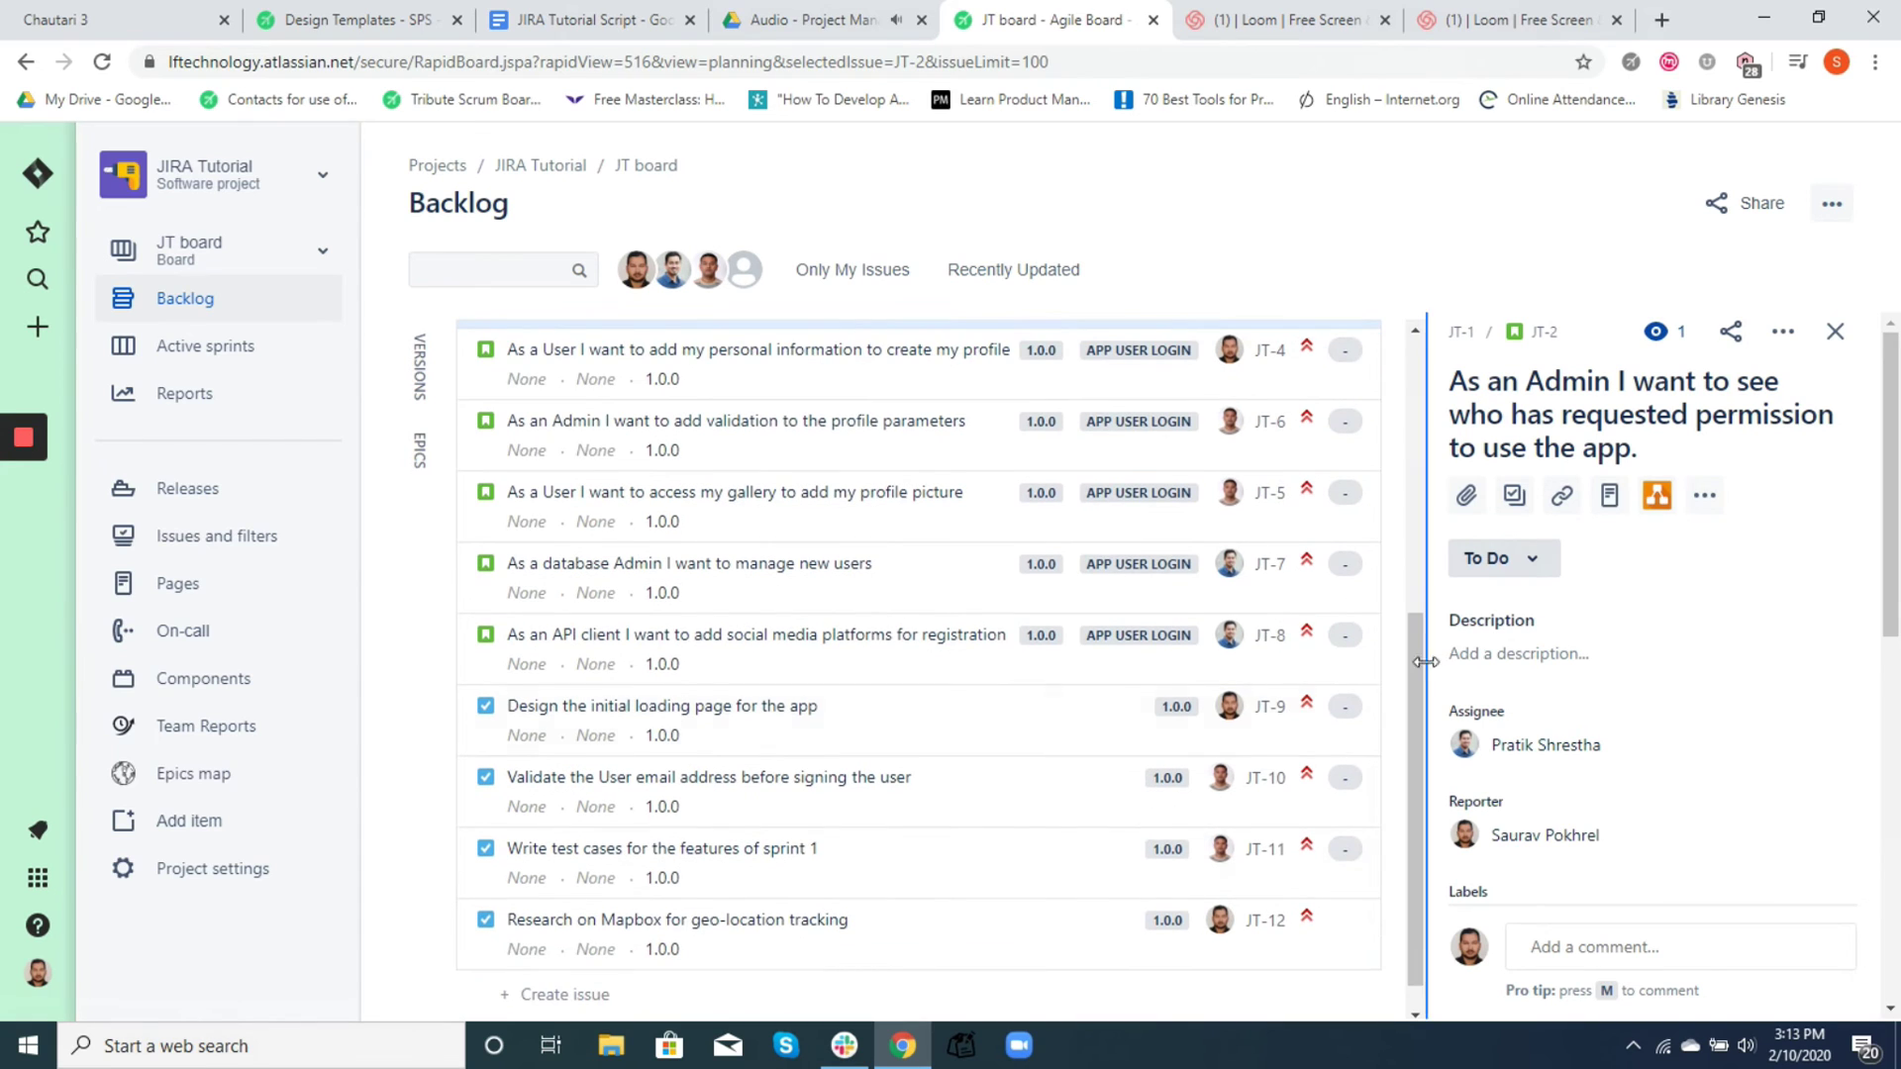
{"action": "left_click", "coordinate": [691, 904], "text": "shift"}
{"action": "left_click_drag", "start_coordinate": [690, 904], "coordinate": [708, 642]}
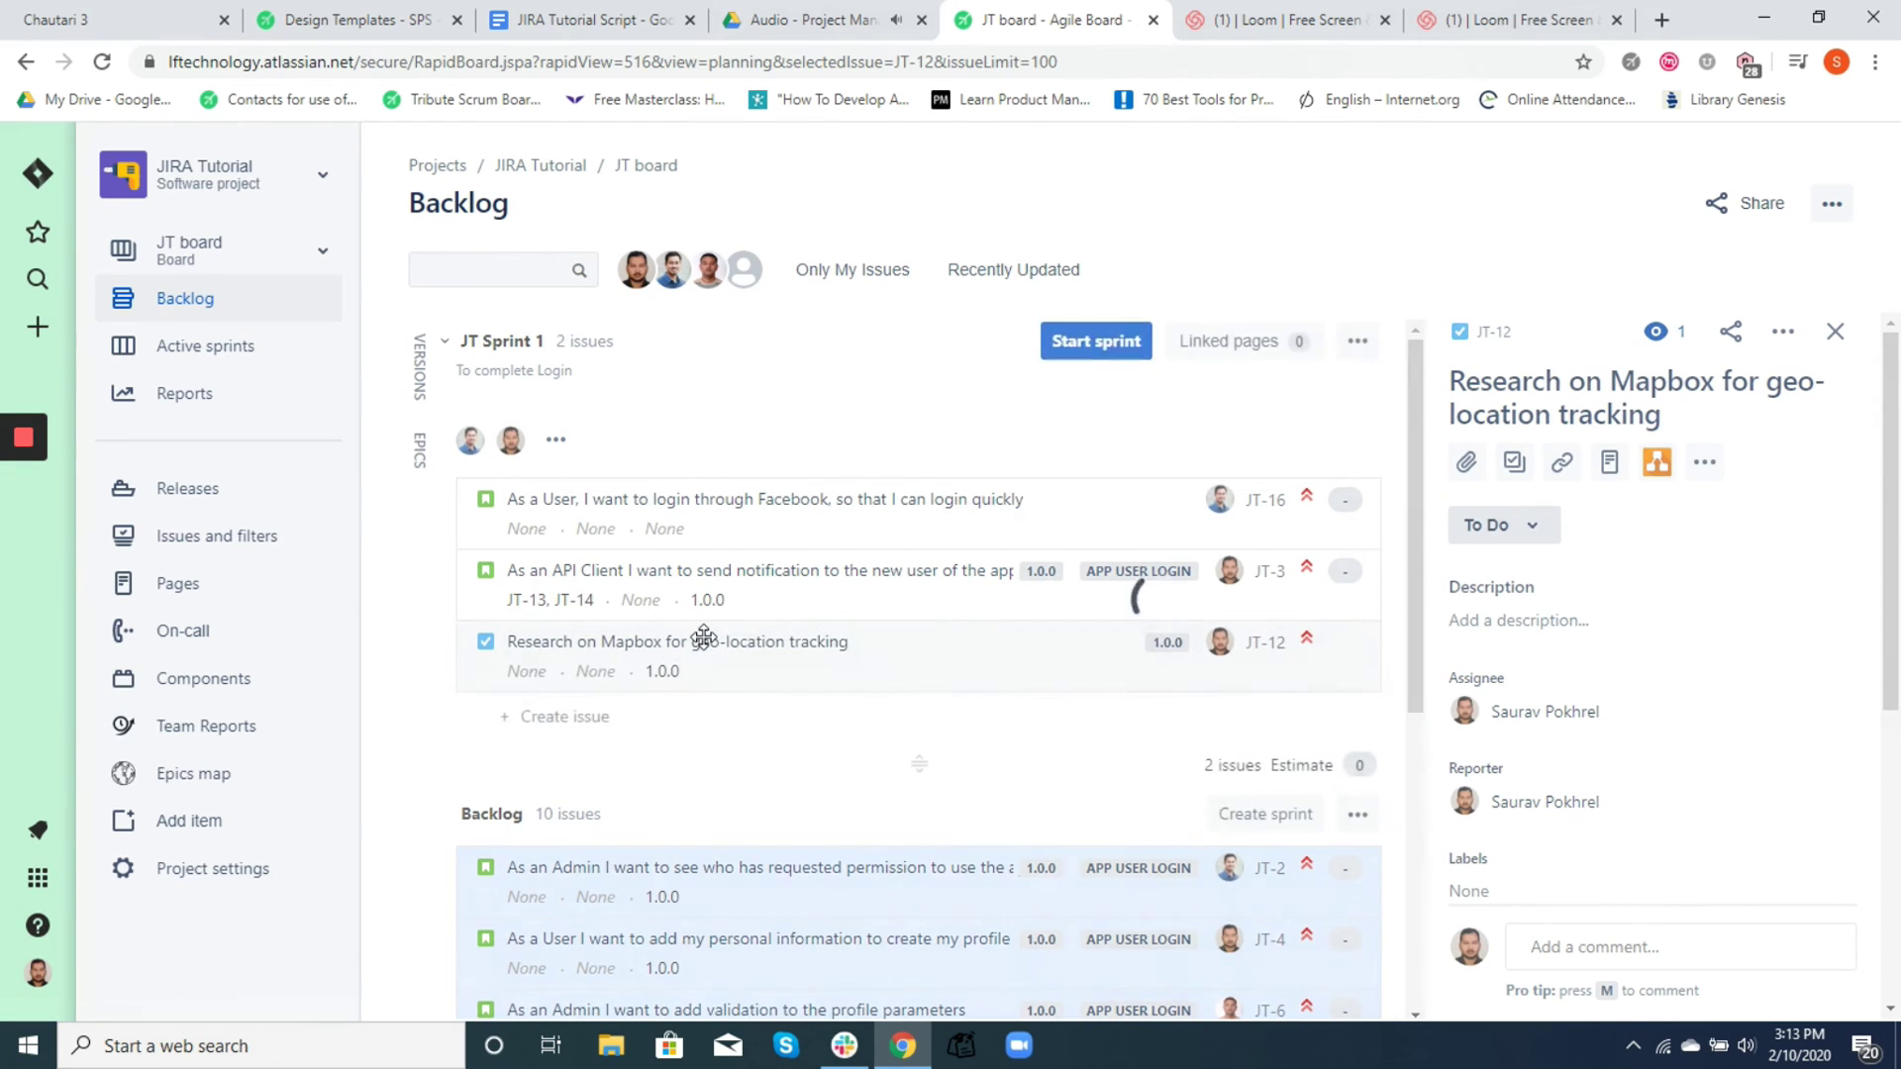
Close the JT-12 details, check the sprint's 12 issues, and bring up the Start sprint dialog
{"action": "left_click", "coordinate": [1835, 333]}
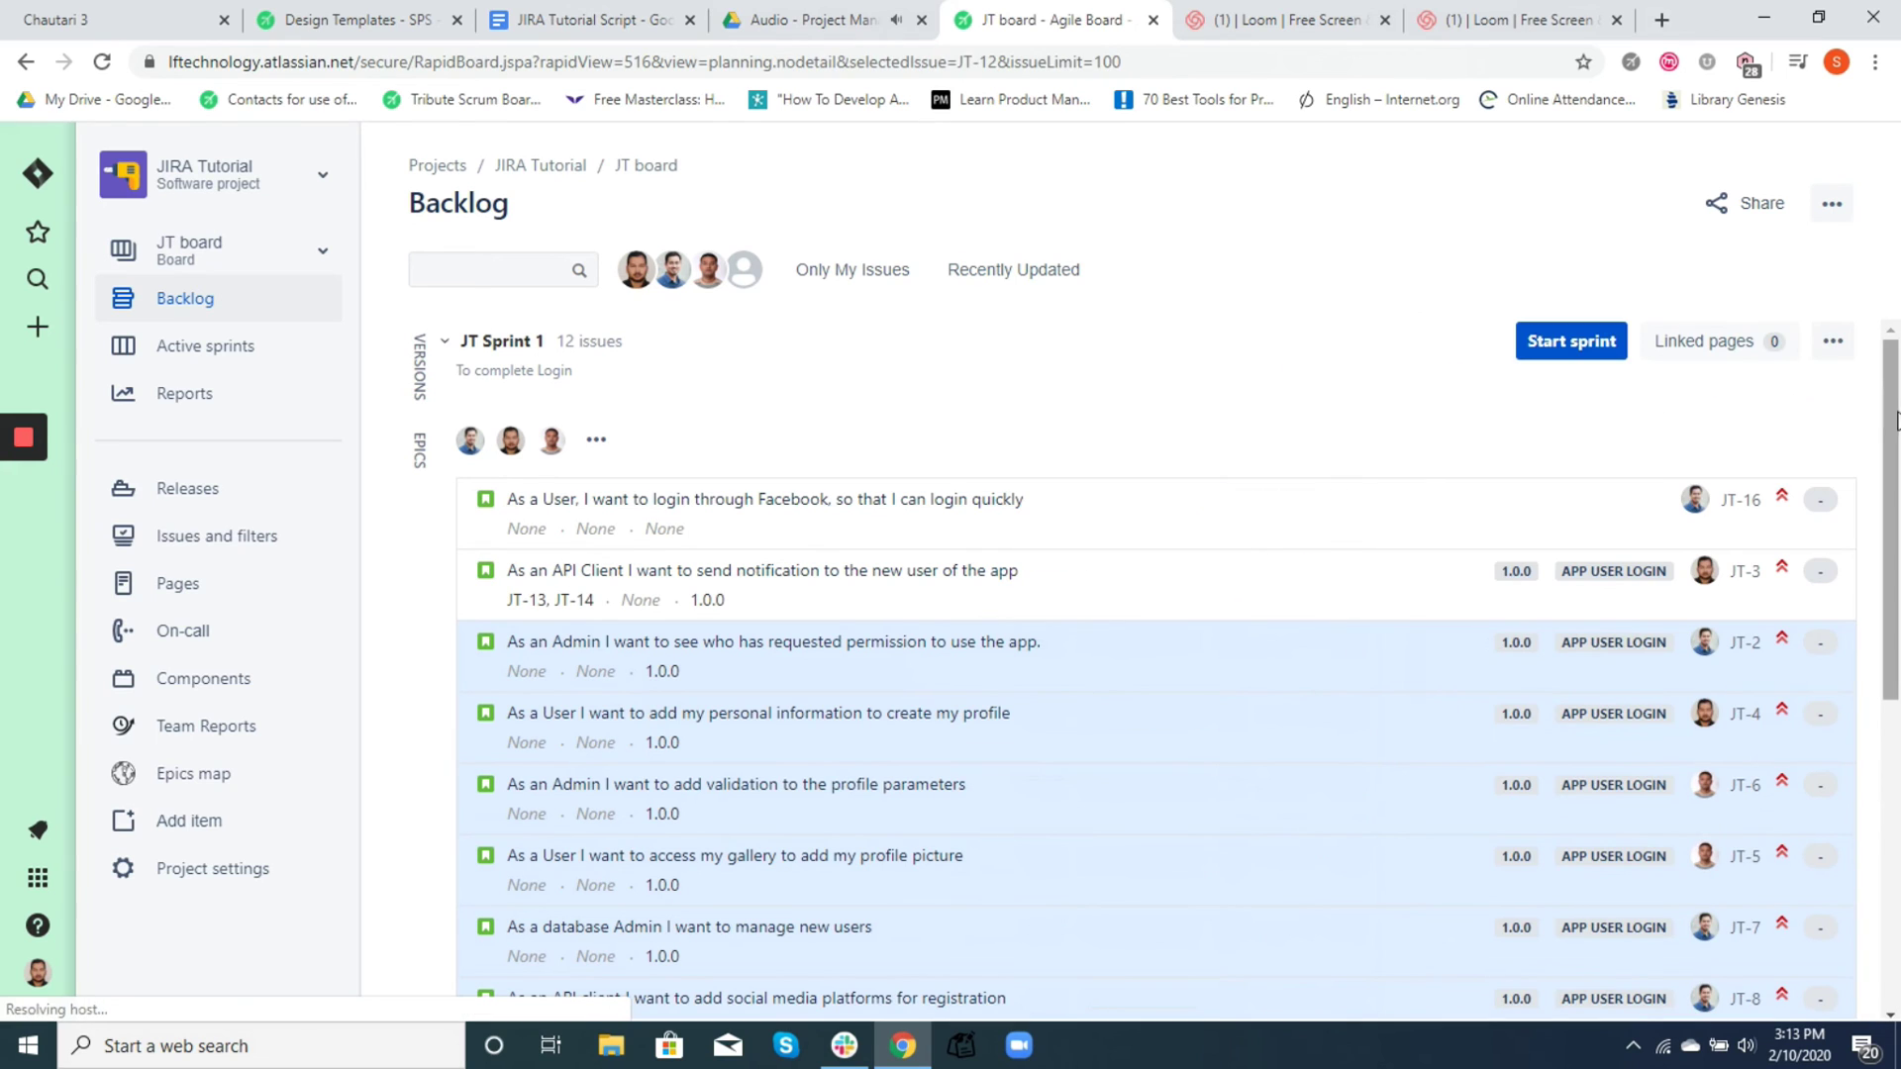
{"action": "left_click_drag", "start_coordinate": [1898, 420], "coordinate": [1898, 460]}
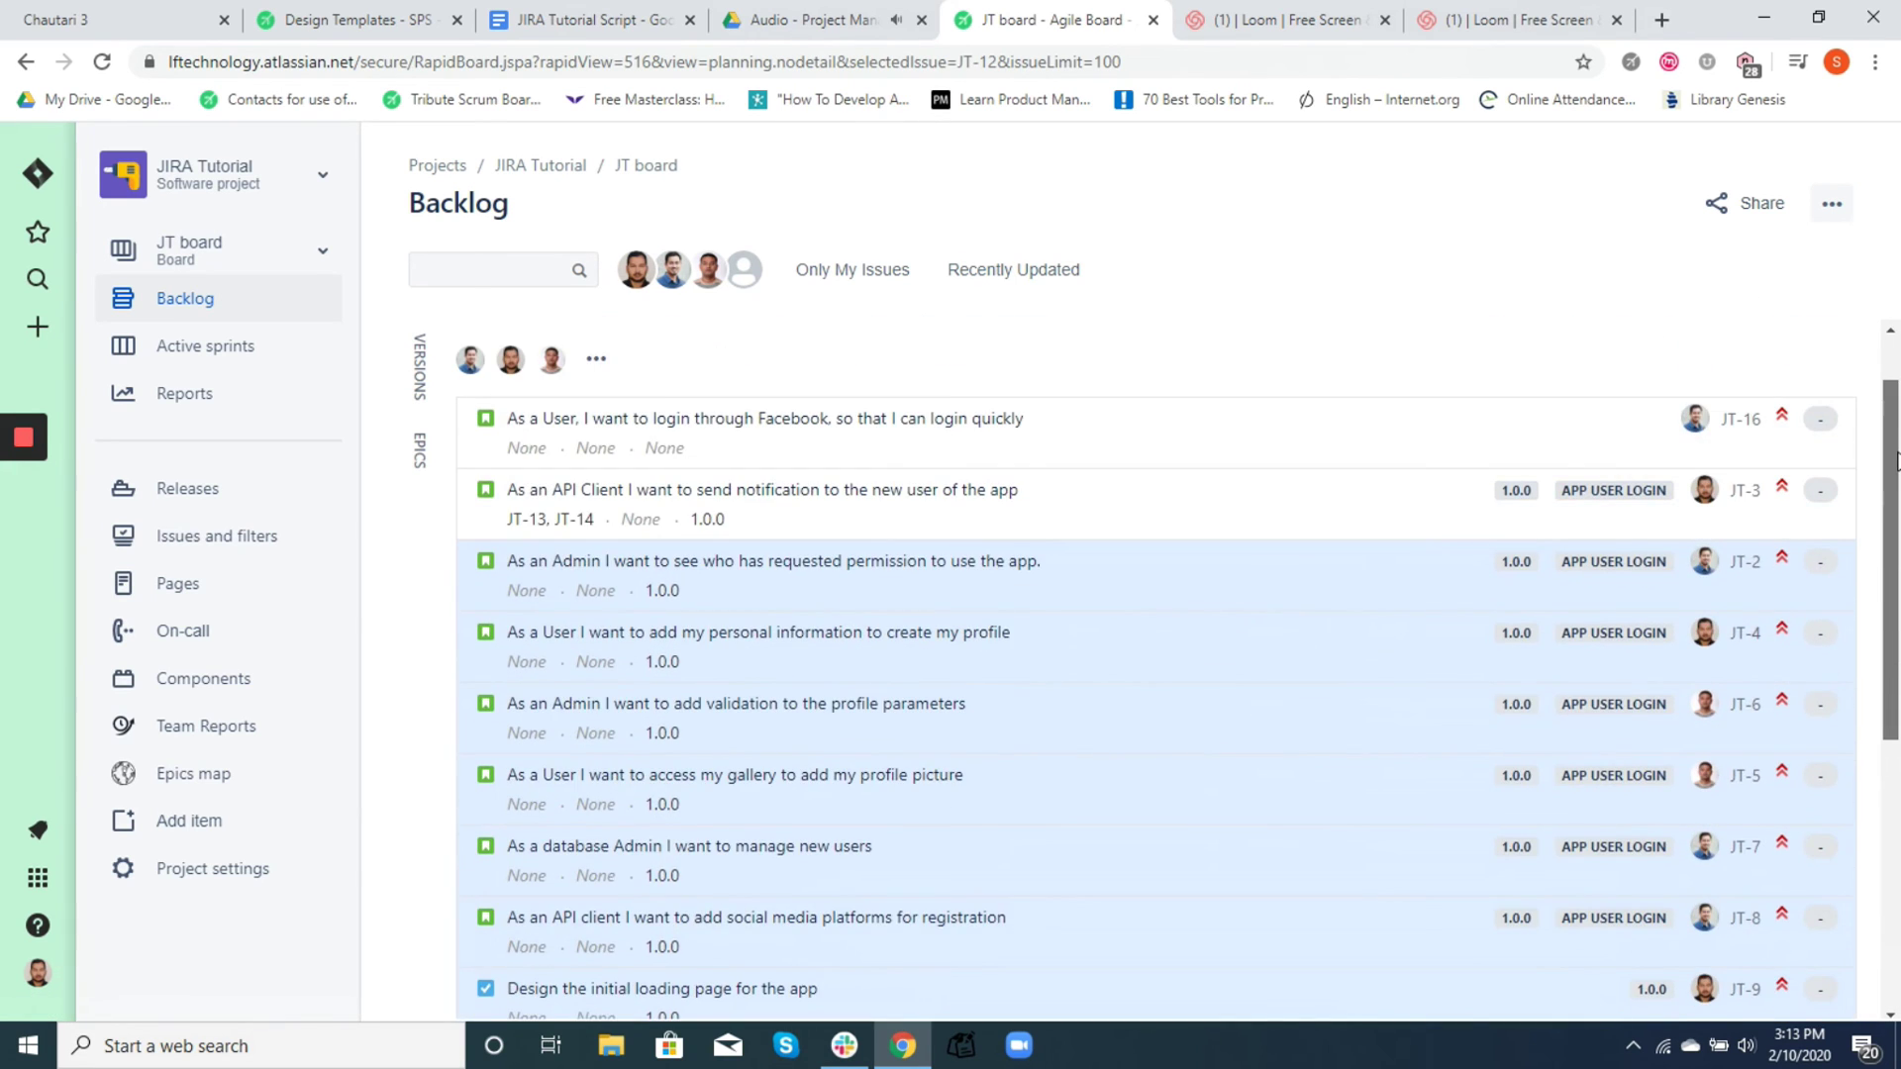
{"action": "scroll", "coordinate": [1895, 460], "scroll_direction": "down", "scroll_amount": 2}
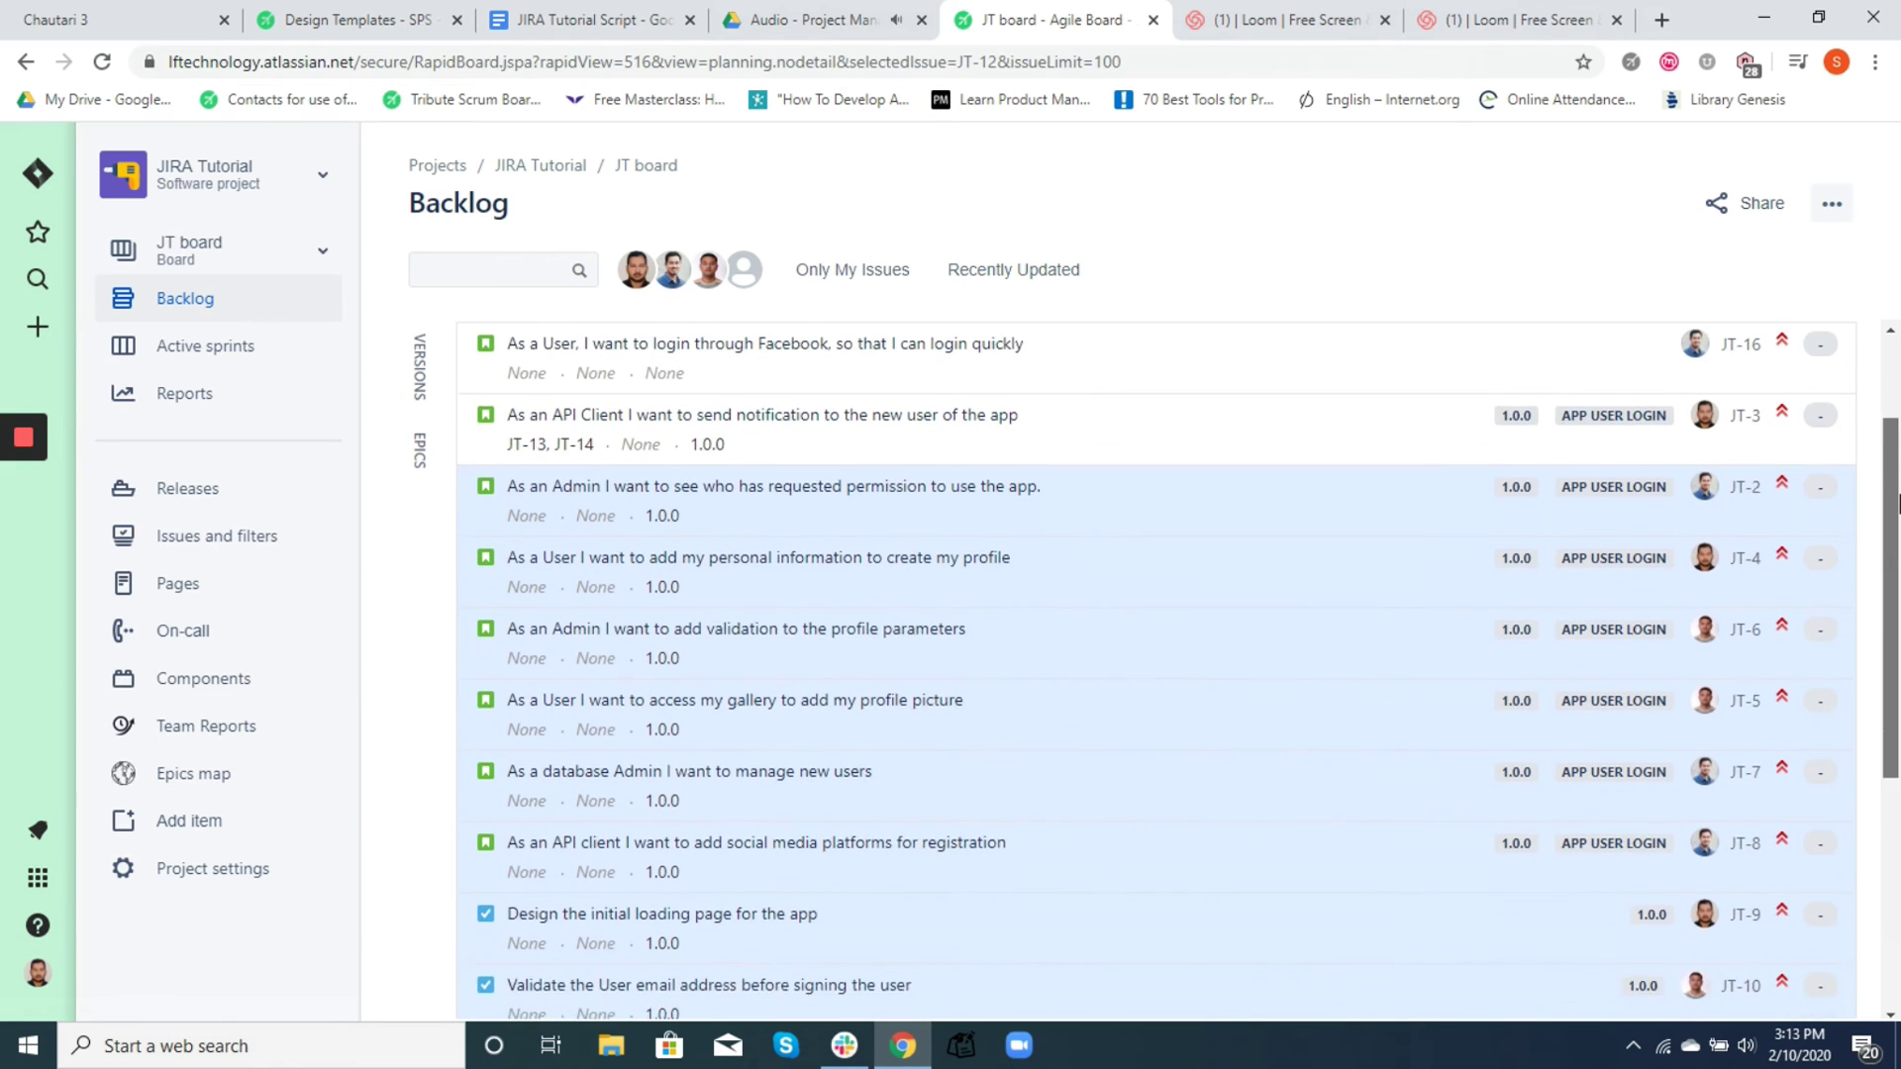
{"action": "scroll", "coordinate": [1896, 428], "scroll_direction": "up", "scroll_amount": 3}
{"action": "left_click_drag", "start_coordinate": [1898, 427], "coordinate": [1897, 639]}
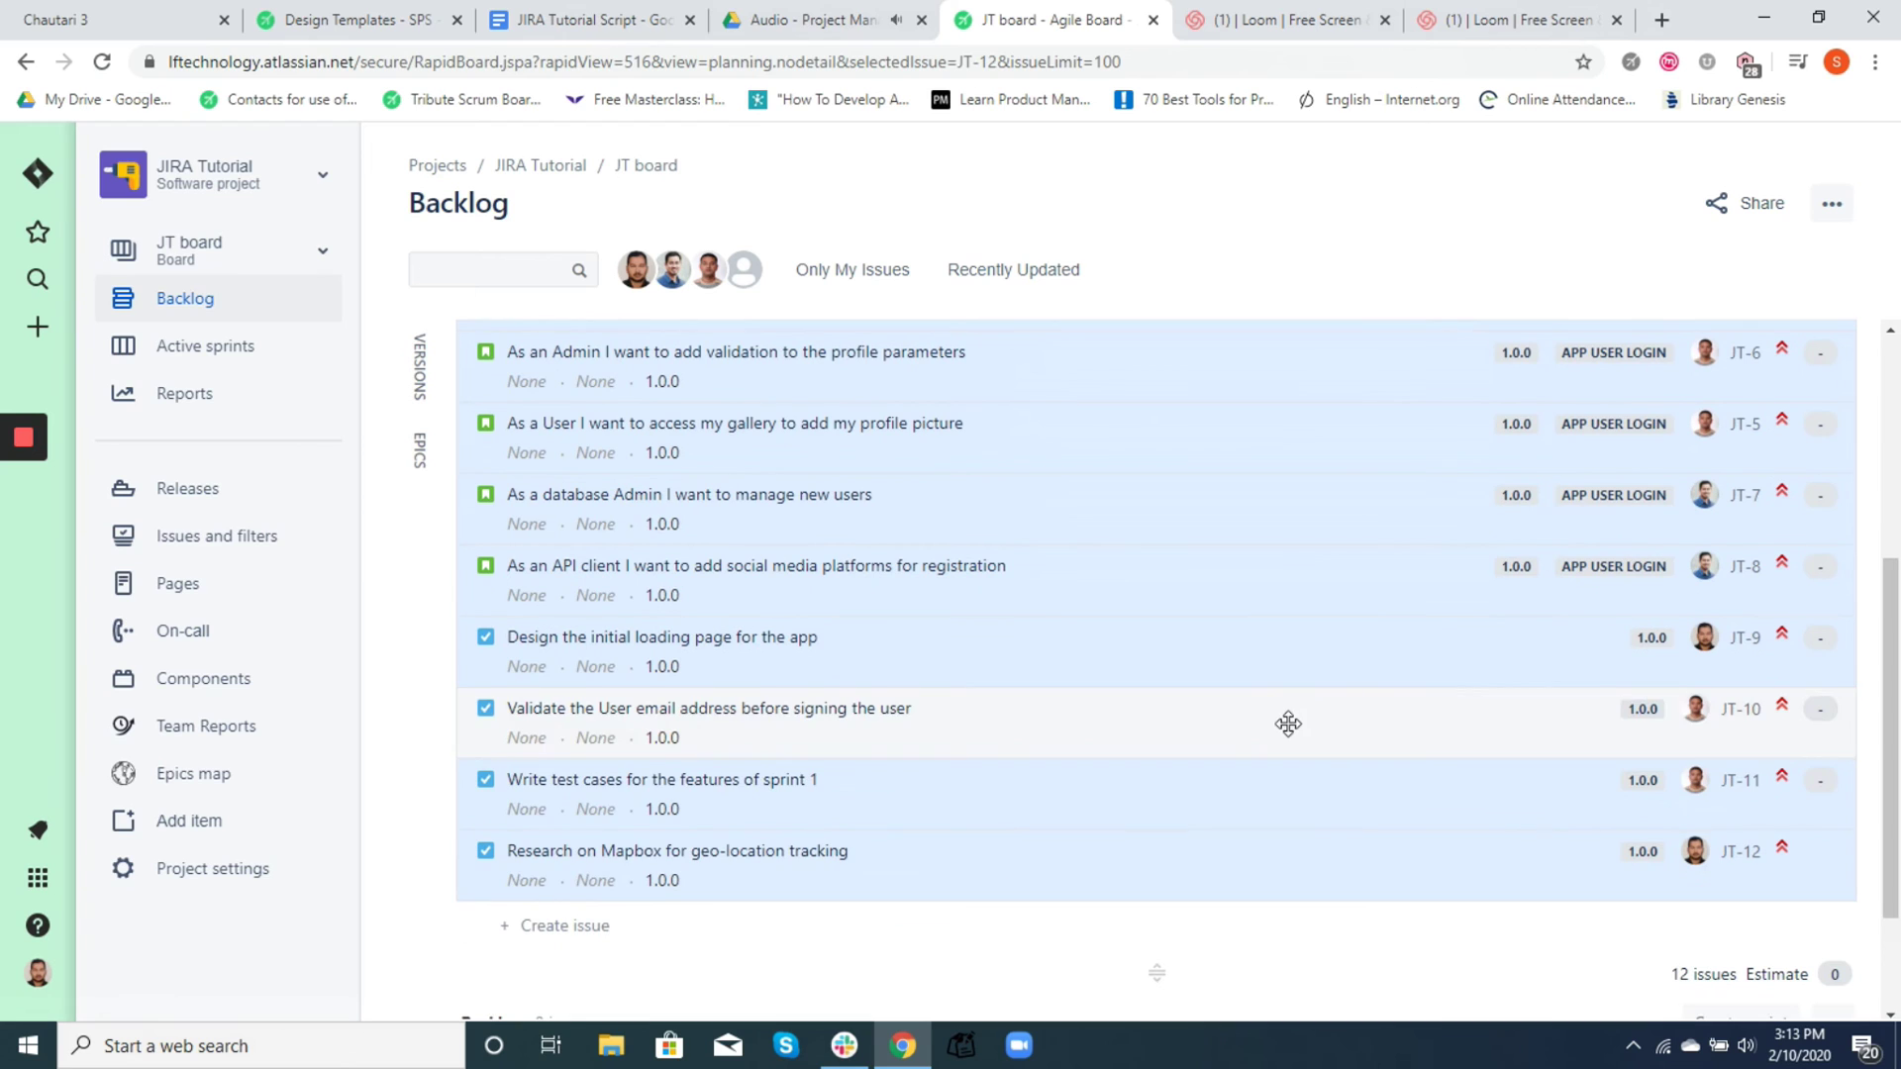
{"action": "left_click", "coordinate": [1275, 930]}
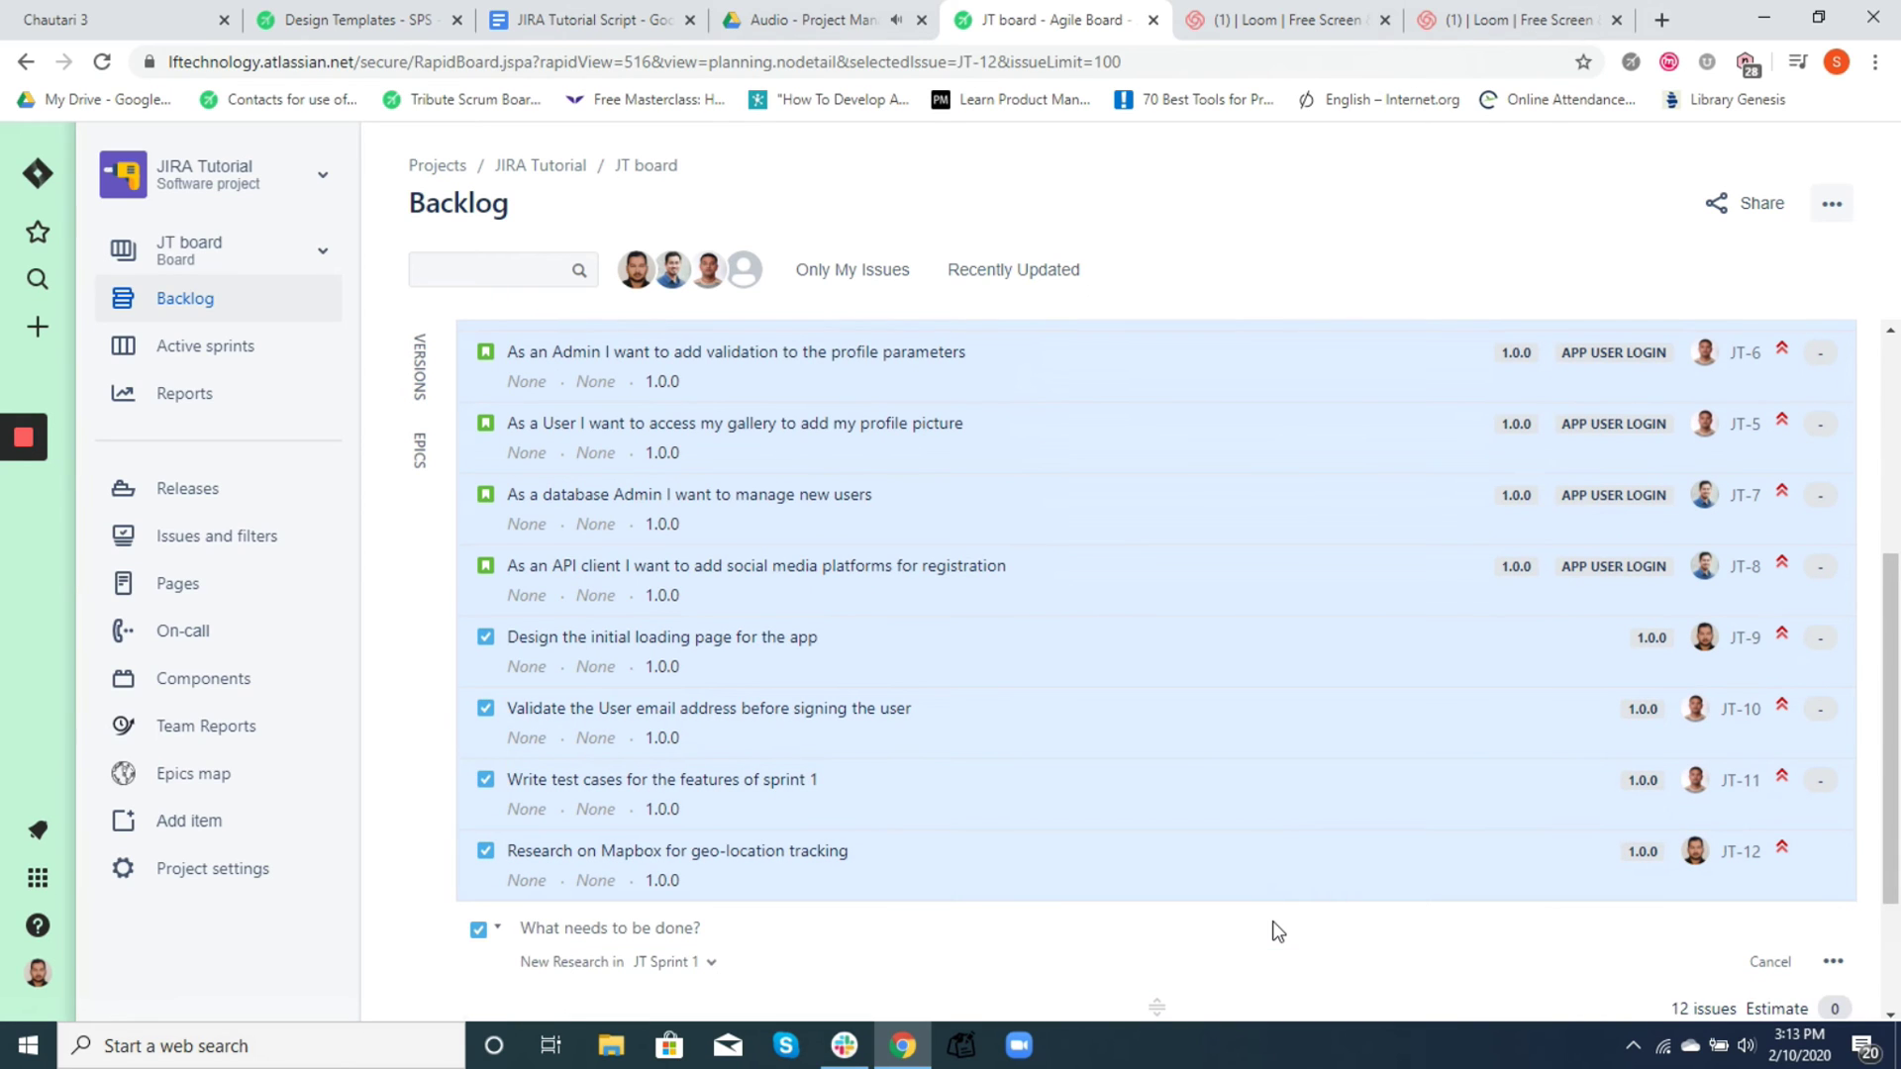
{"action": "left_click", "coordinate": [404, 653]}
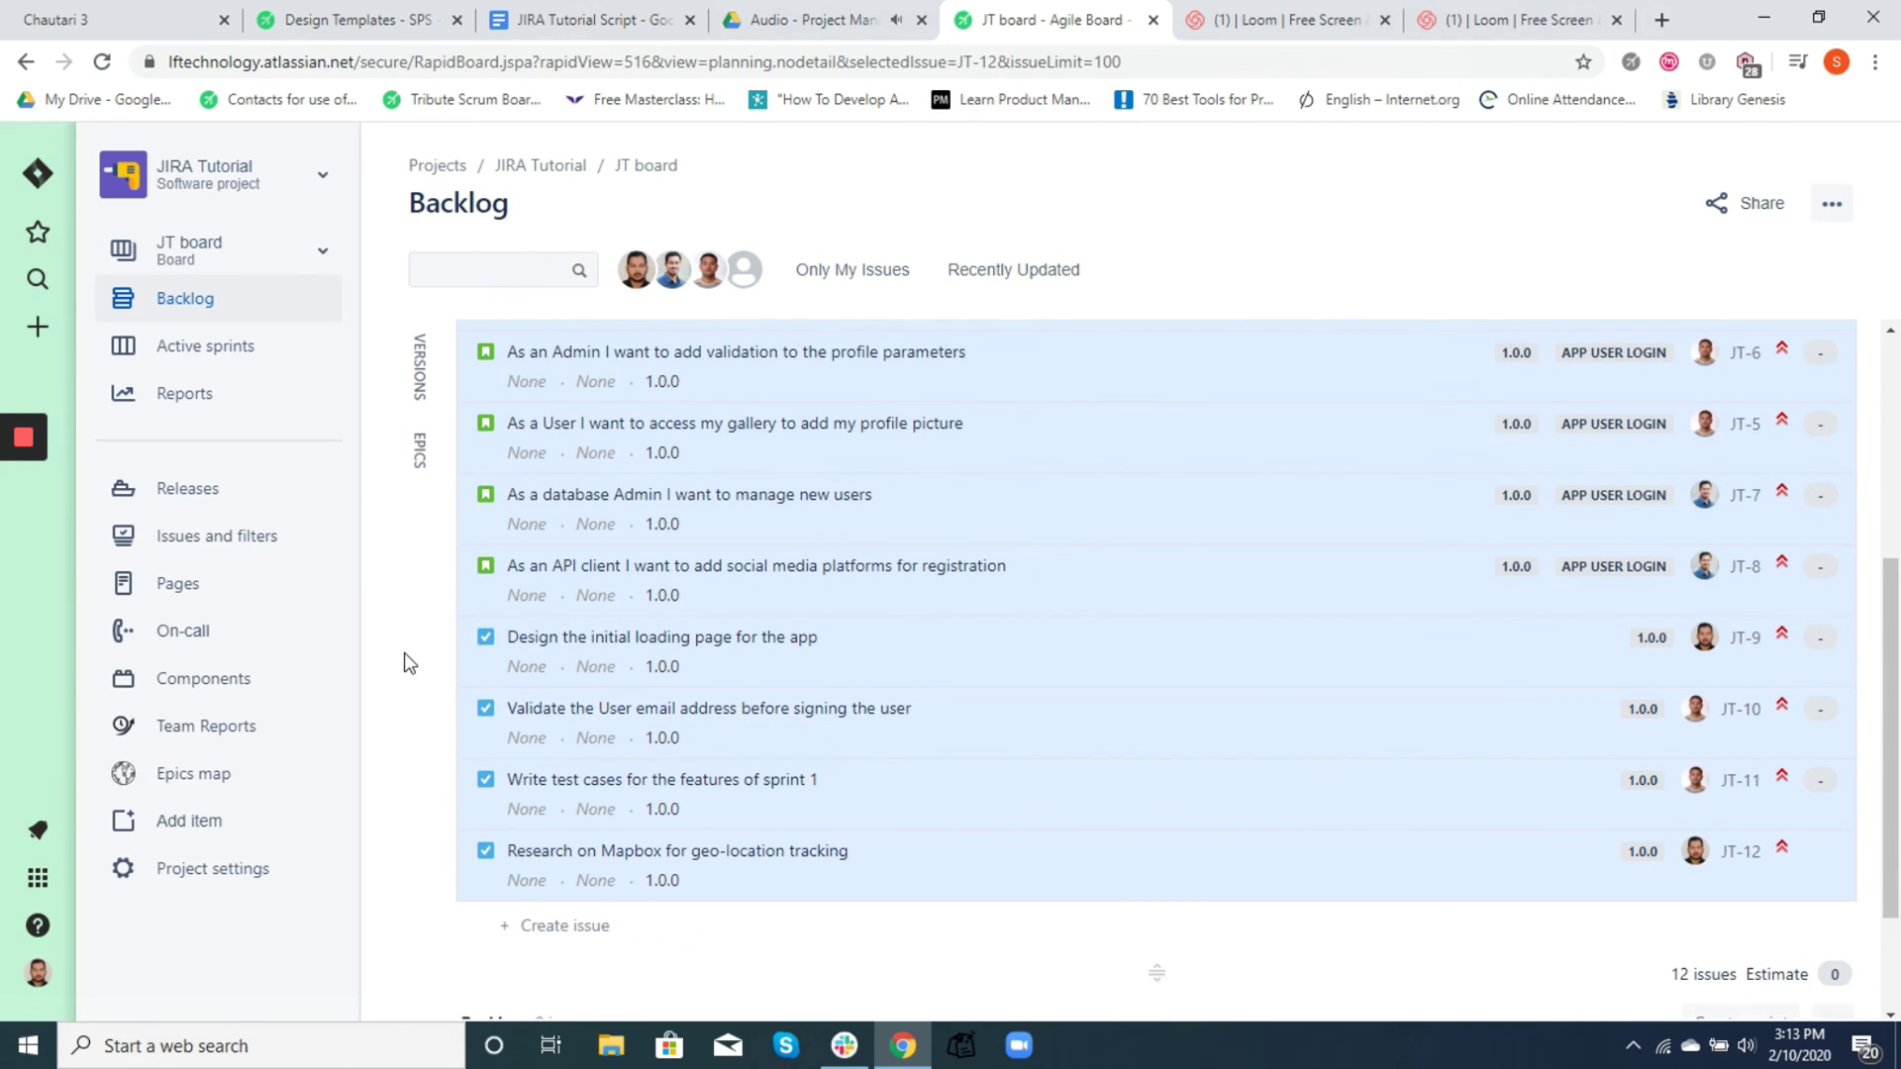
{"action": "left_click_drag", "start_coordinate": [1897, 662], "coordinate": [1894, 443]}
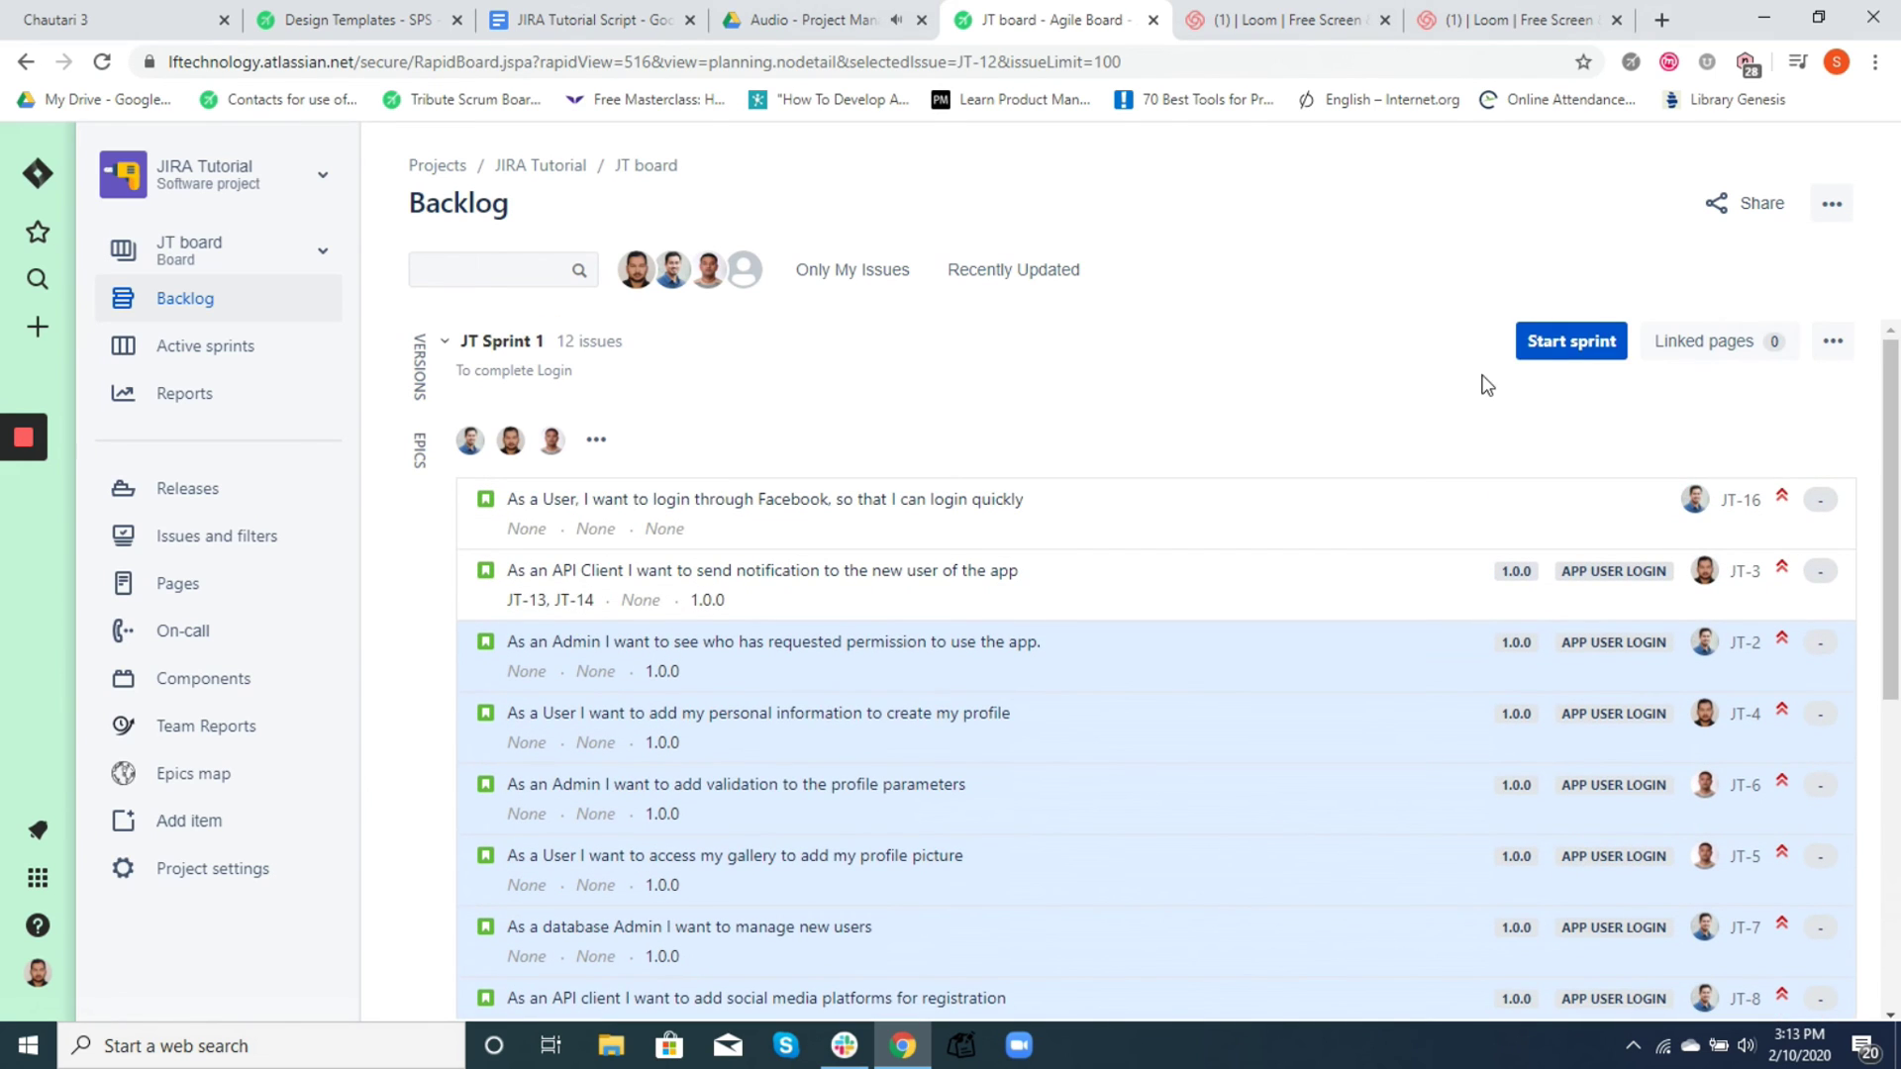
{"action": "left_click", "coordinate": [1605, 343]}
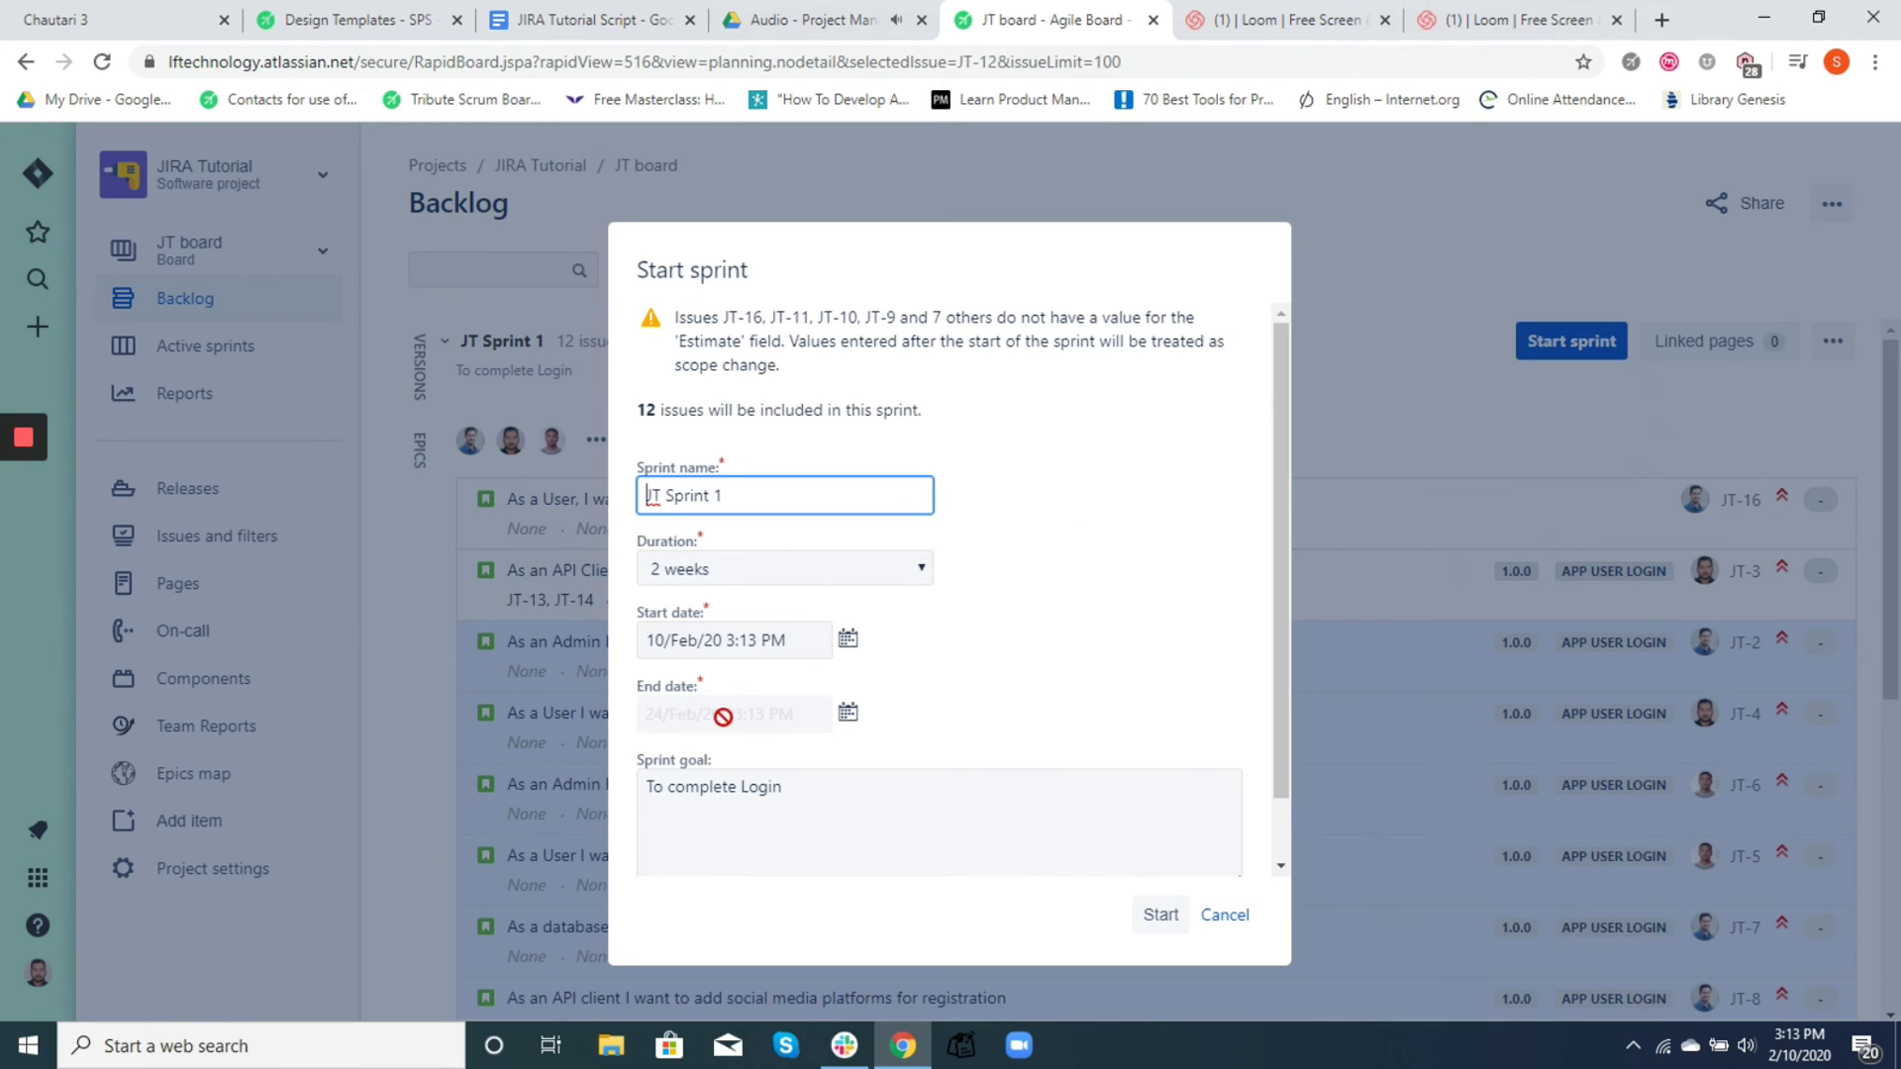
Start JT Sprint 1 with the duration kept at 2 weeks
{"action": "left_click", "coordinate": [924, 571]}
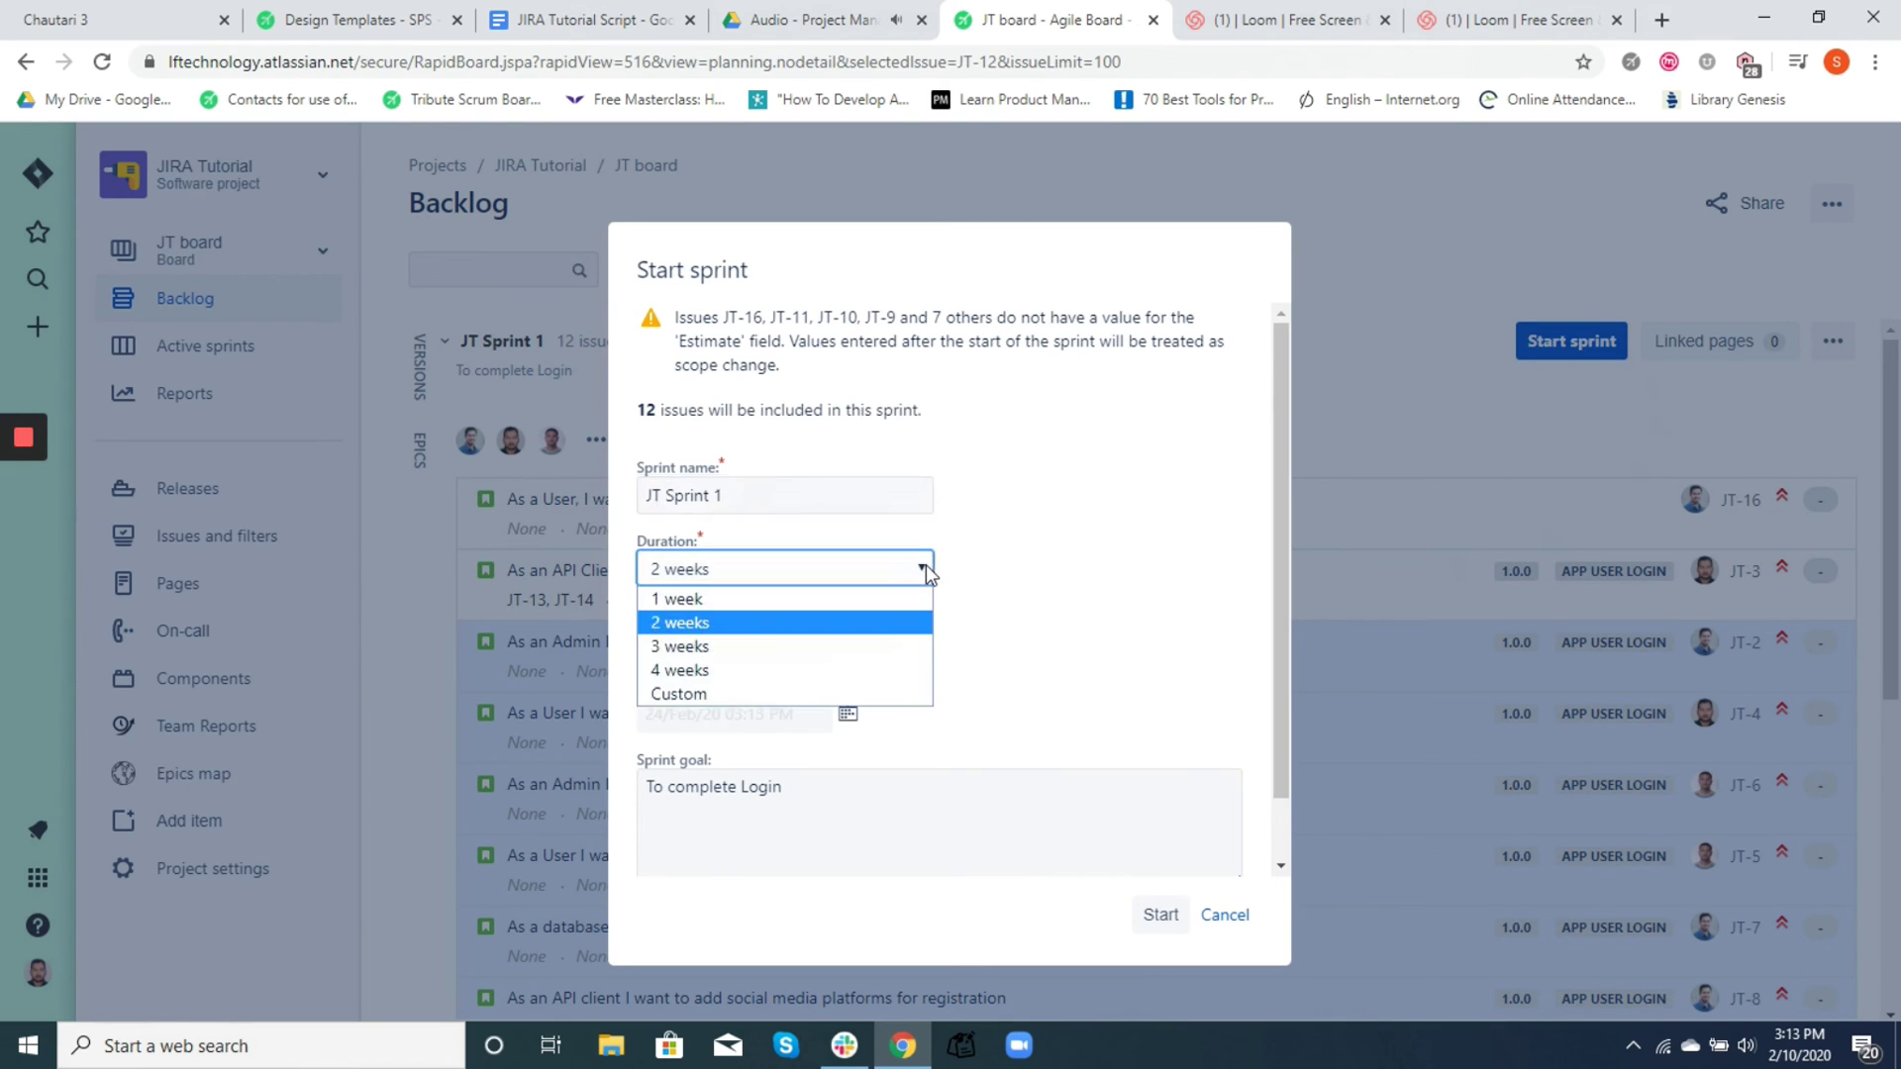
{"action": "left_click", "coordinate": [867, 622]}
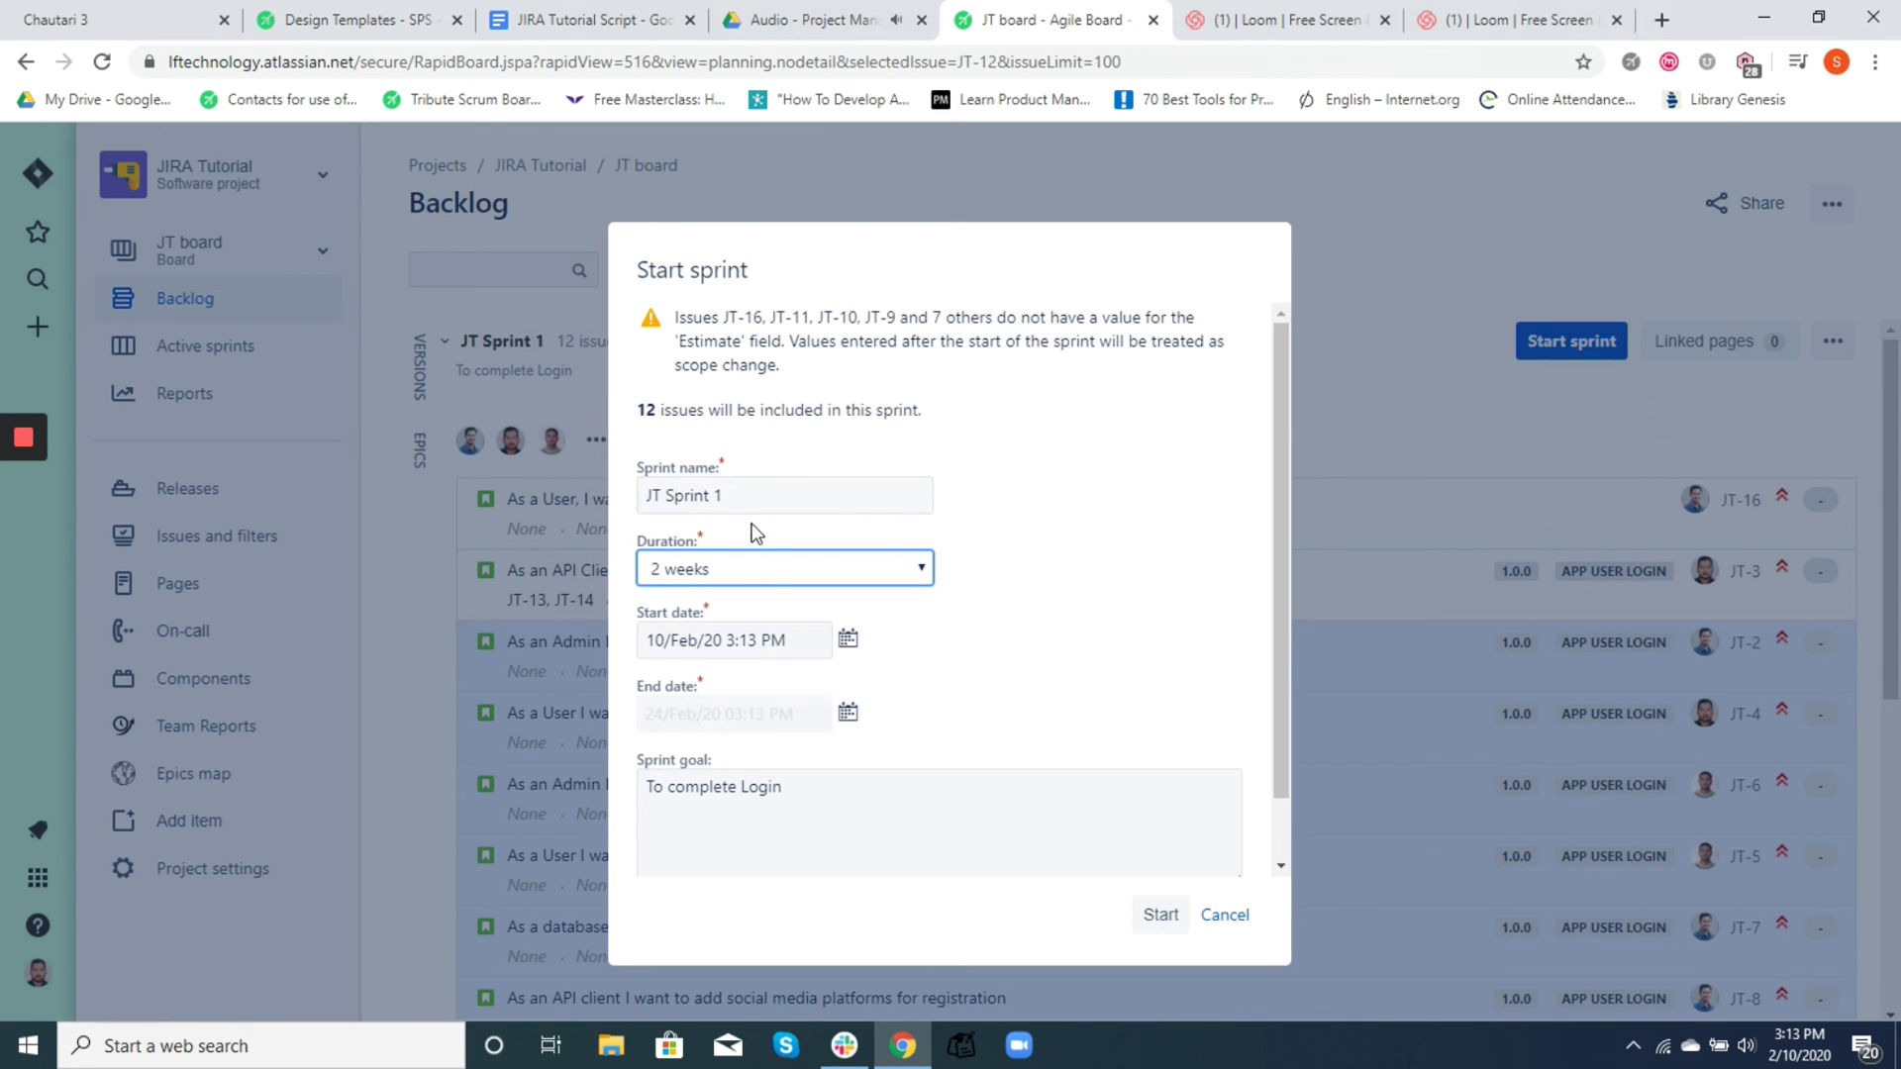
{"action": "left_click", "coordinate": [1162, 912]}
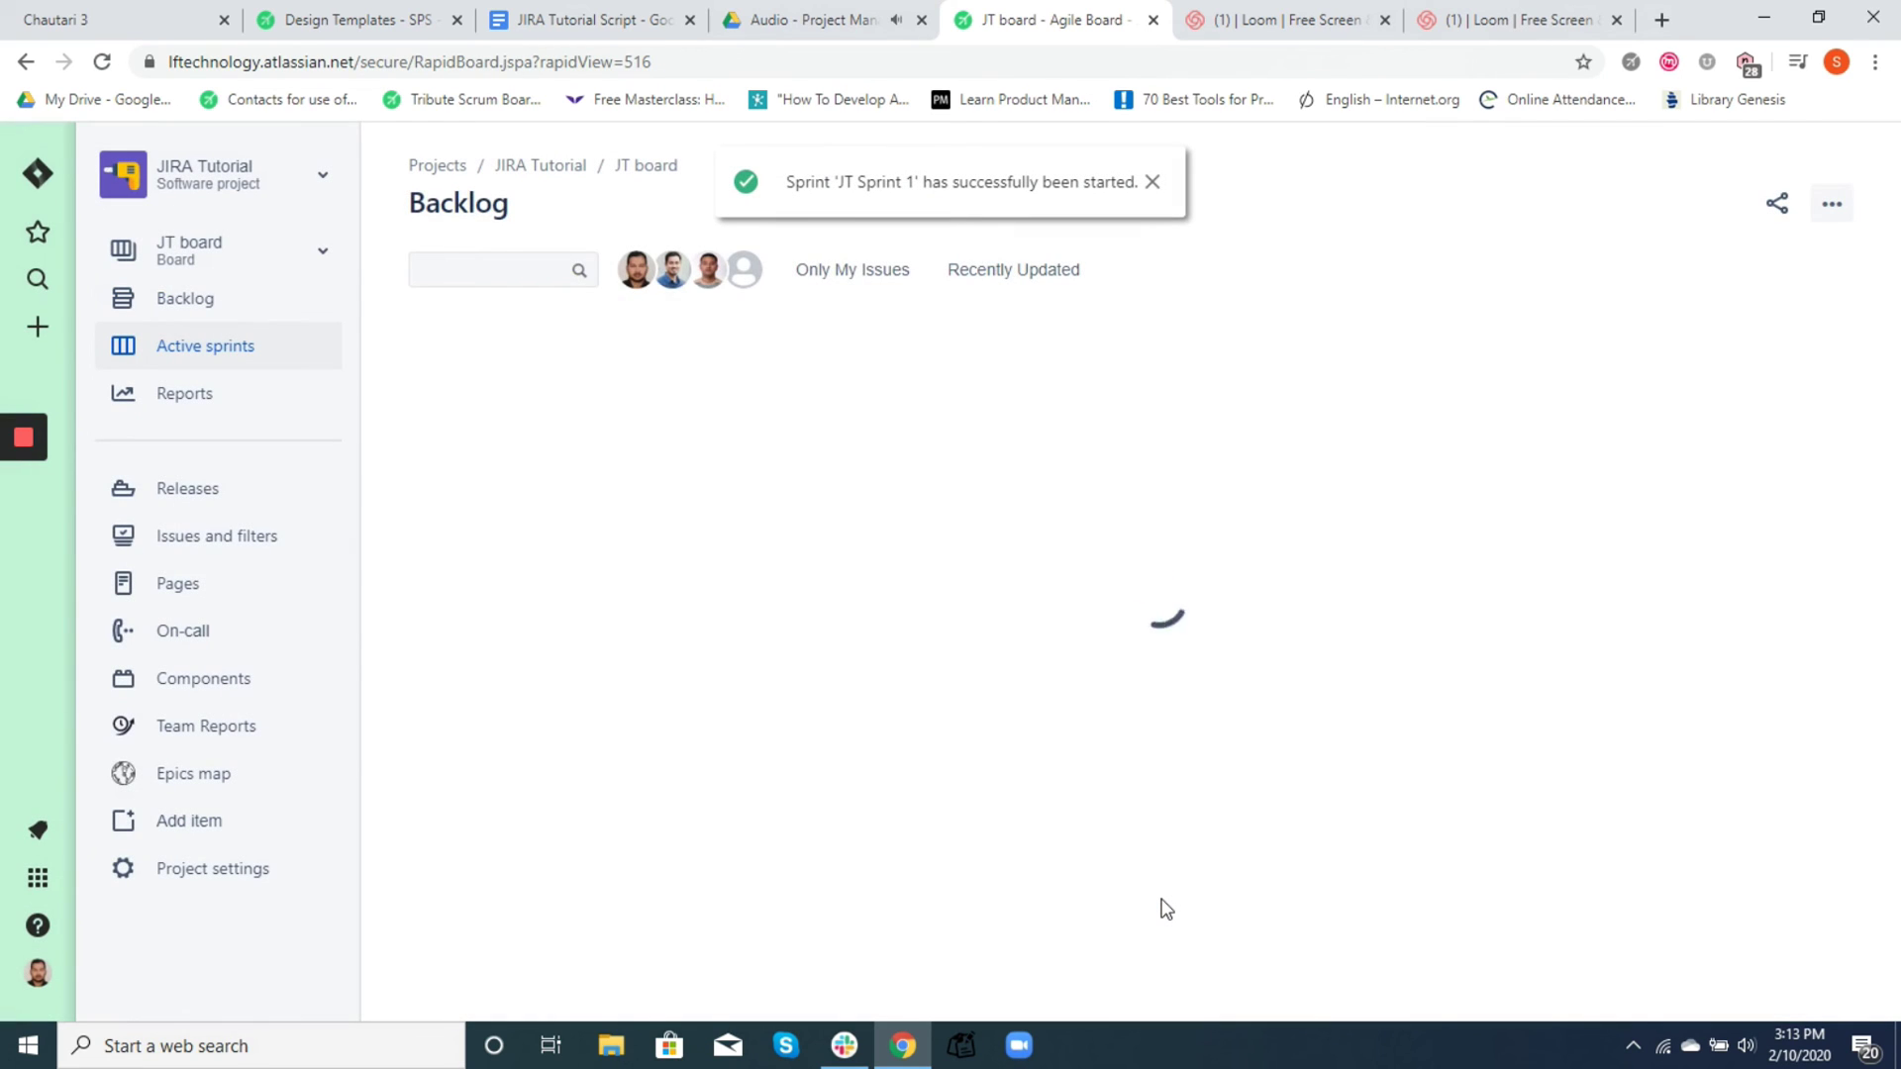